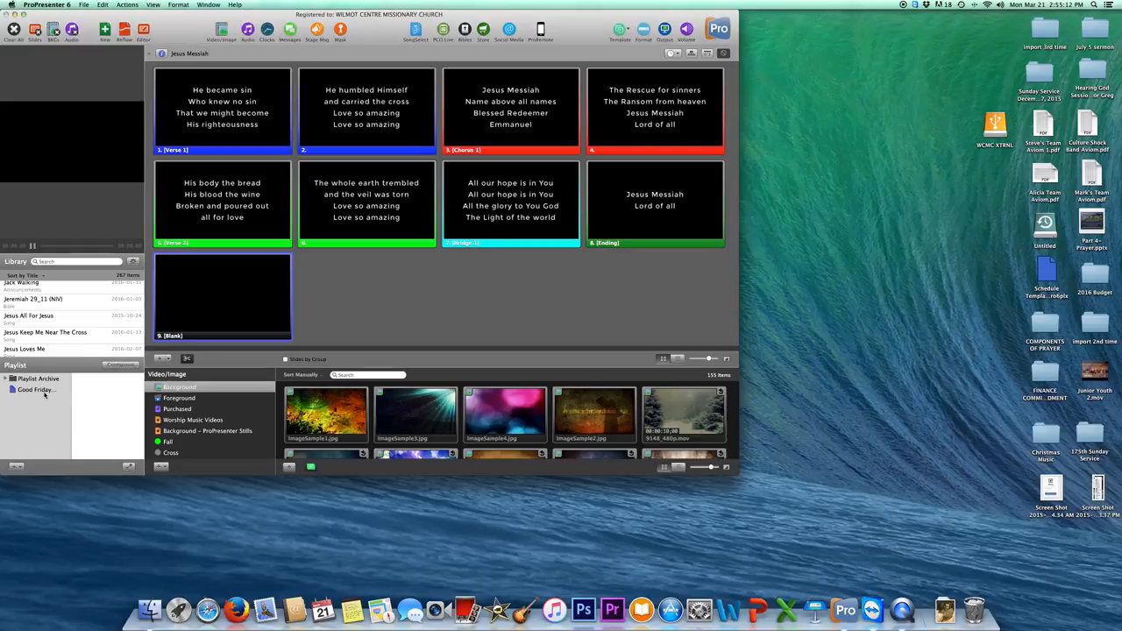
Open When I Survey from the Good Friday playlist and scroll through its 13 lyric slides.
click(41, 390)
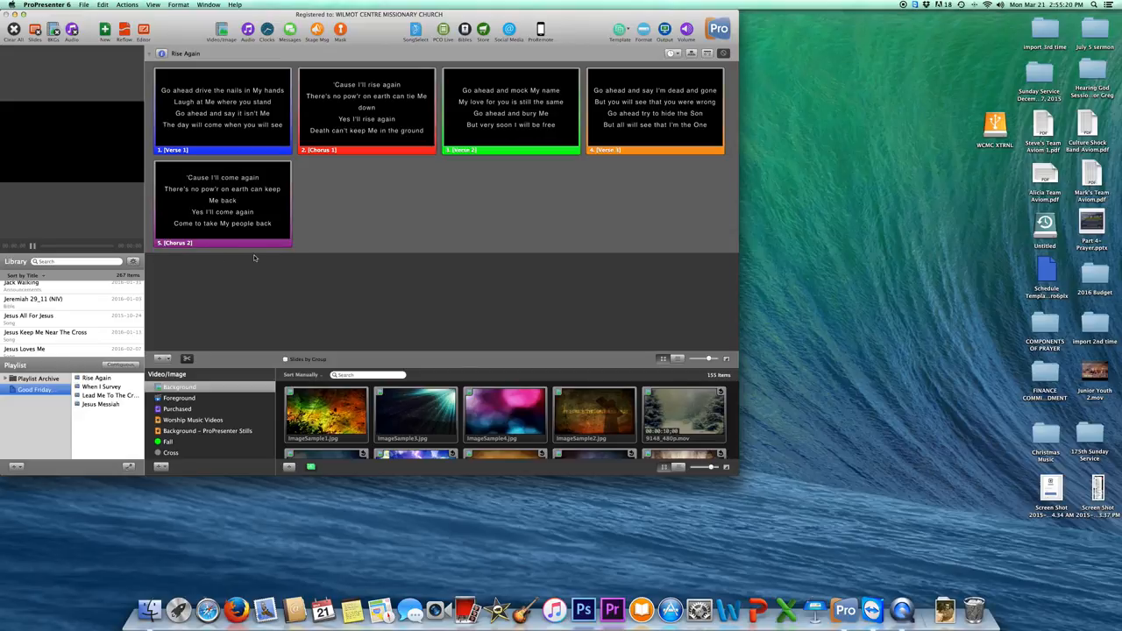
click(100, 388)
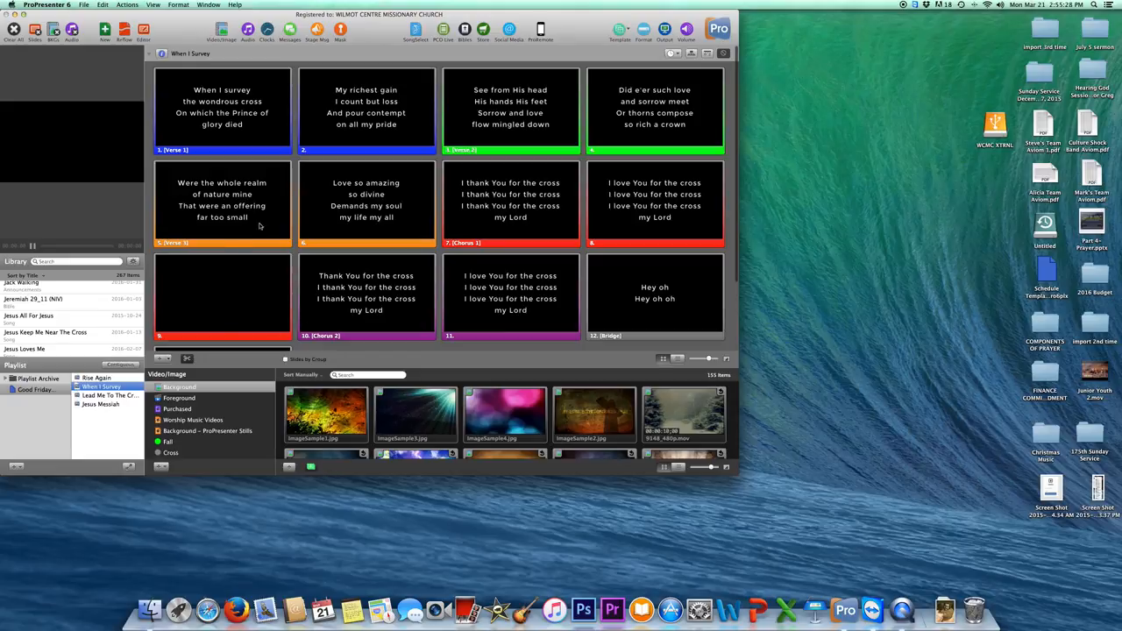
scroll(299, 236, down, 1)
scroll(299, 236, down, 4)
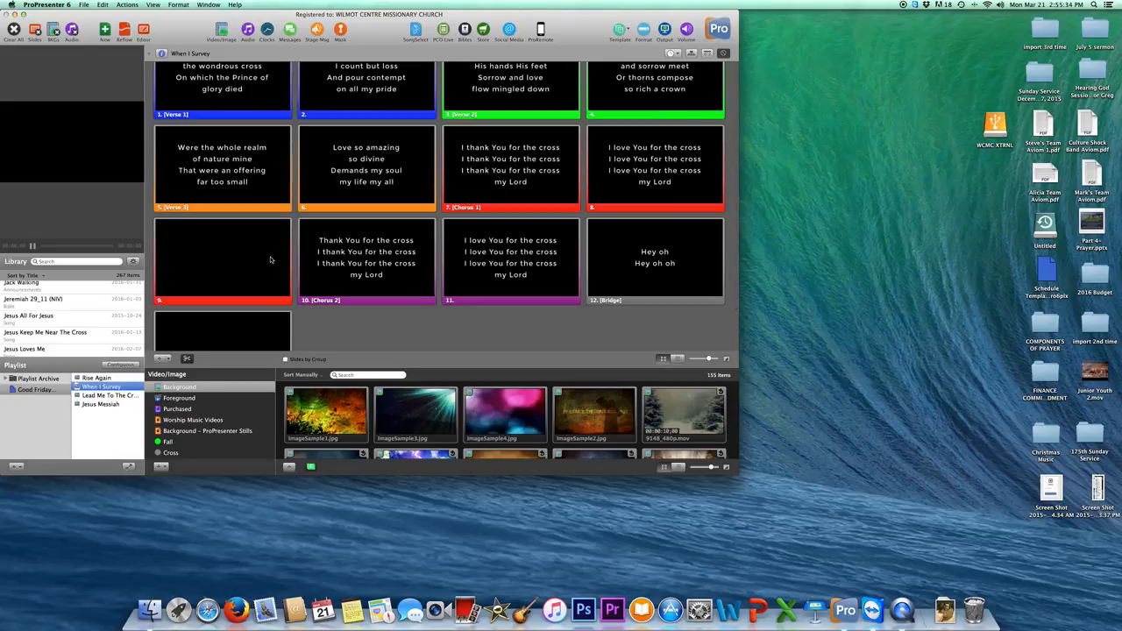
scroll(271, 260, down, 3)
scroll(271, 260, down, 3)
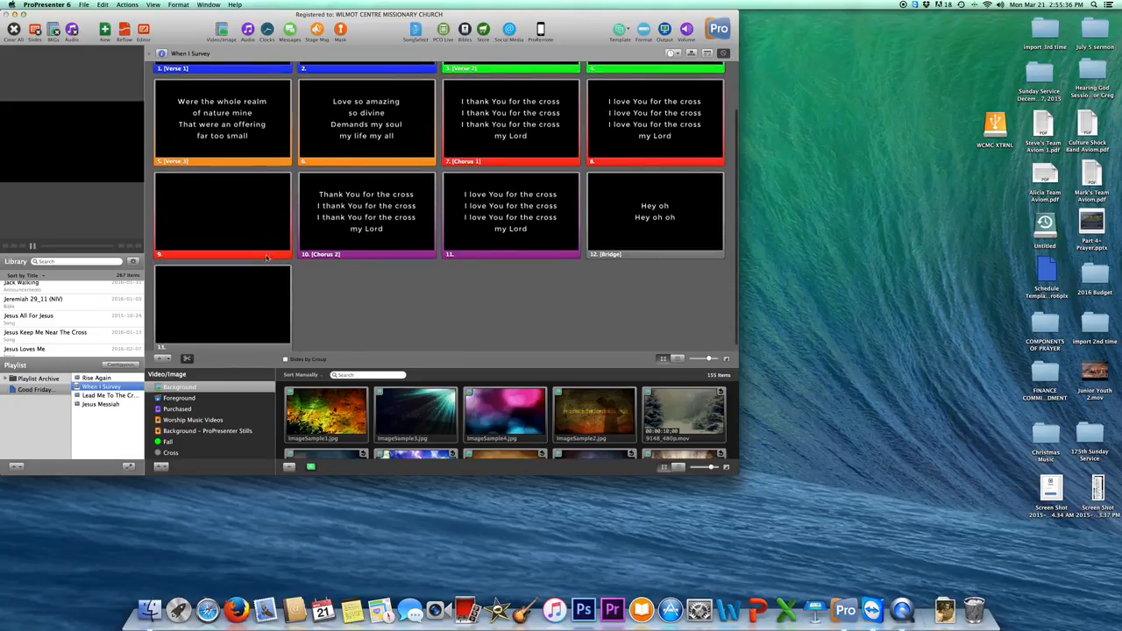
right_click(249, 226)
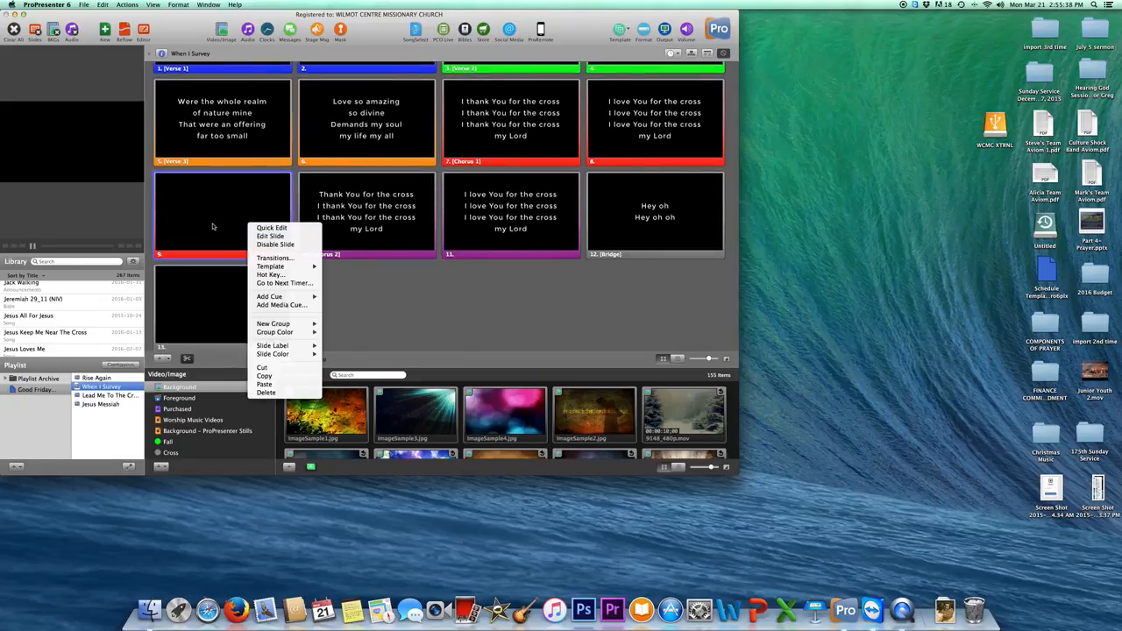
mouse_move(277, 267)
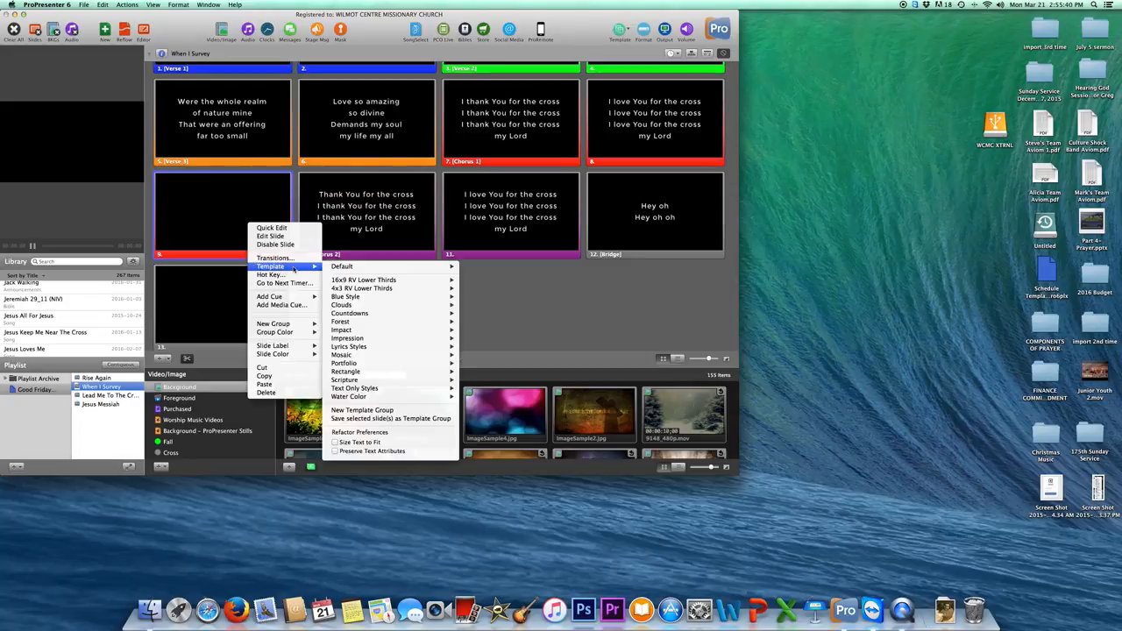
mouse_move(366, 271)
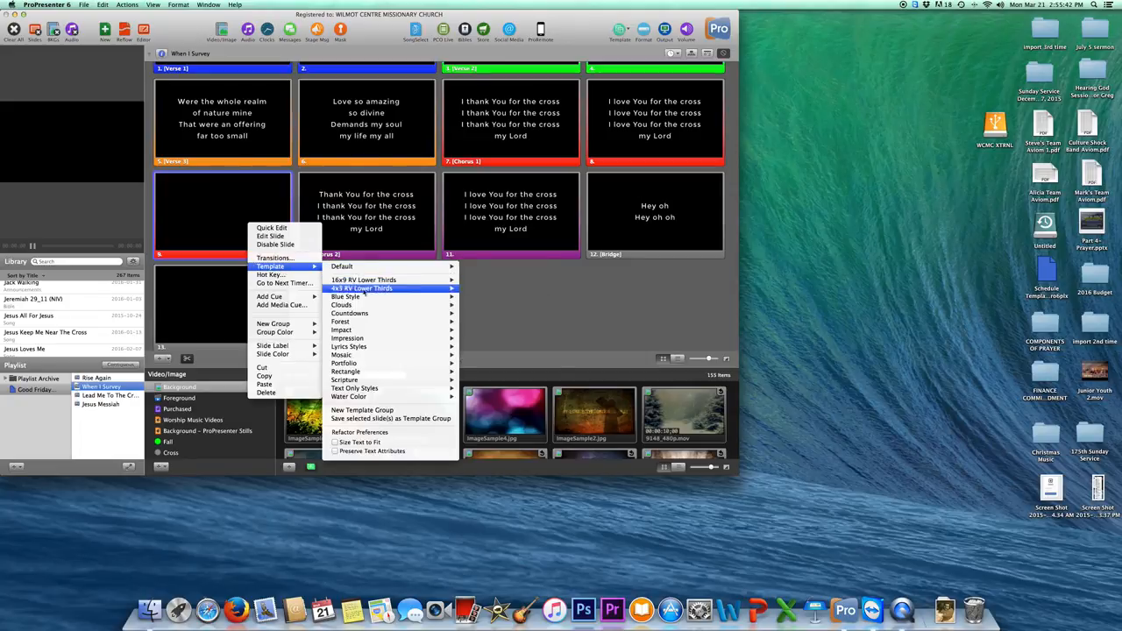
mouse_move(371, 324)
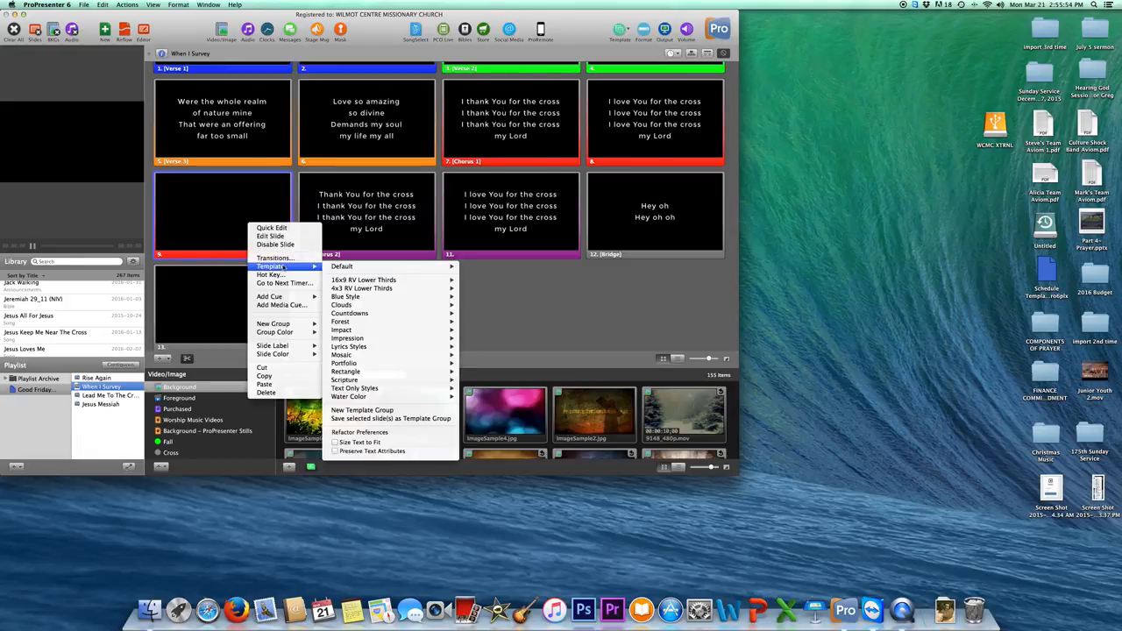
mouse_move(326, 269)
click(528, 286)
Apply the Lyrics Styles > Helvetica 60 template to the Chorus 2 slide.
click(352, 221)
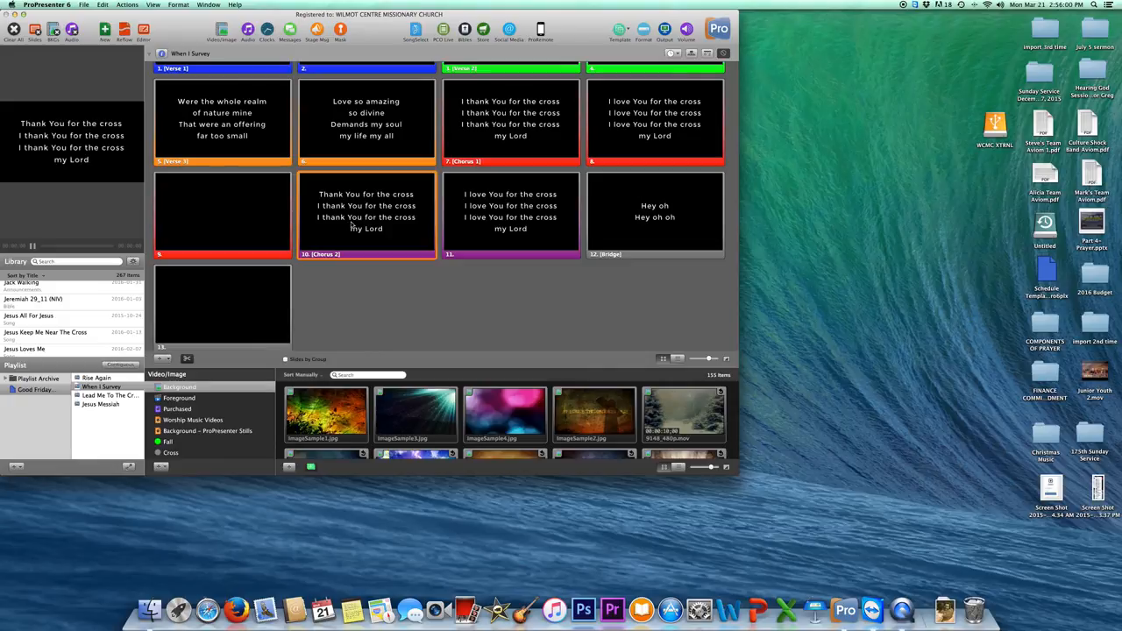
right_click(348, 227)
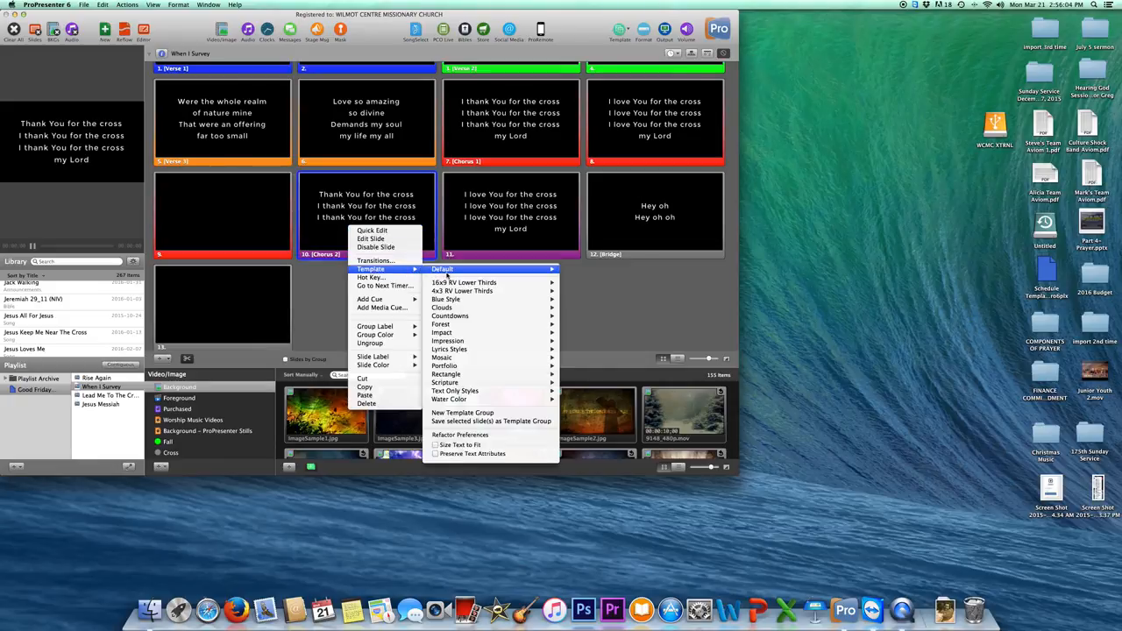
mouse_move(448, 293)
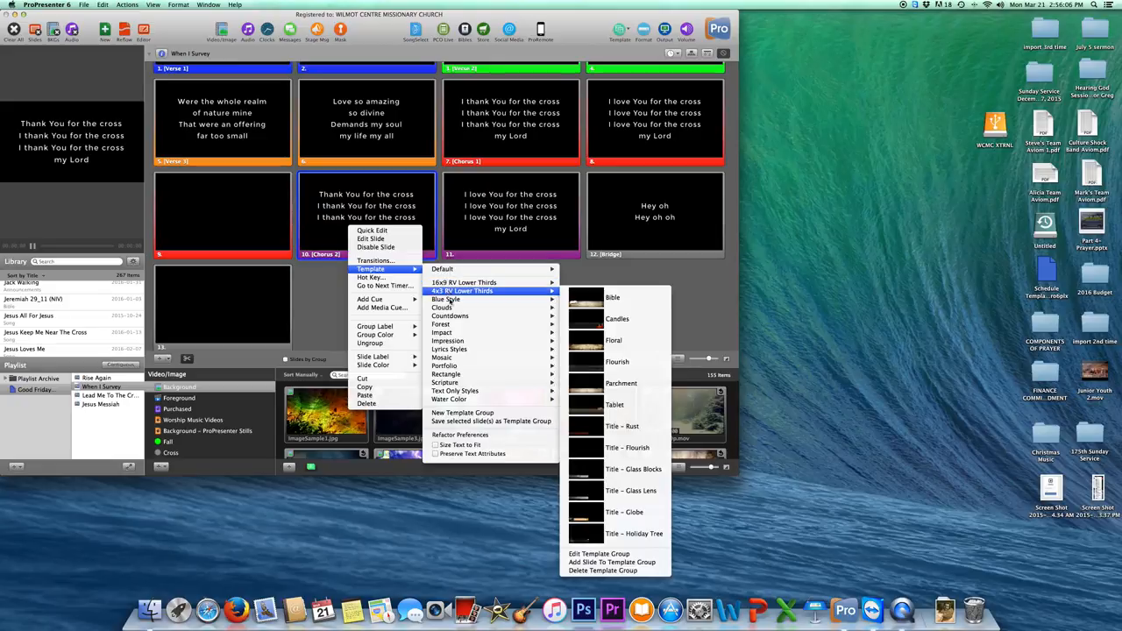
mouse_move(462, 350)
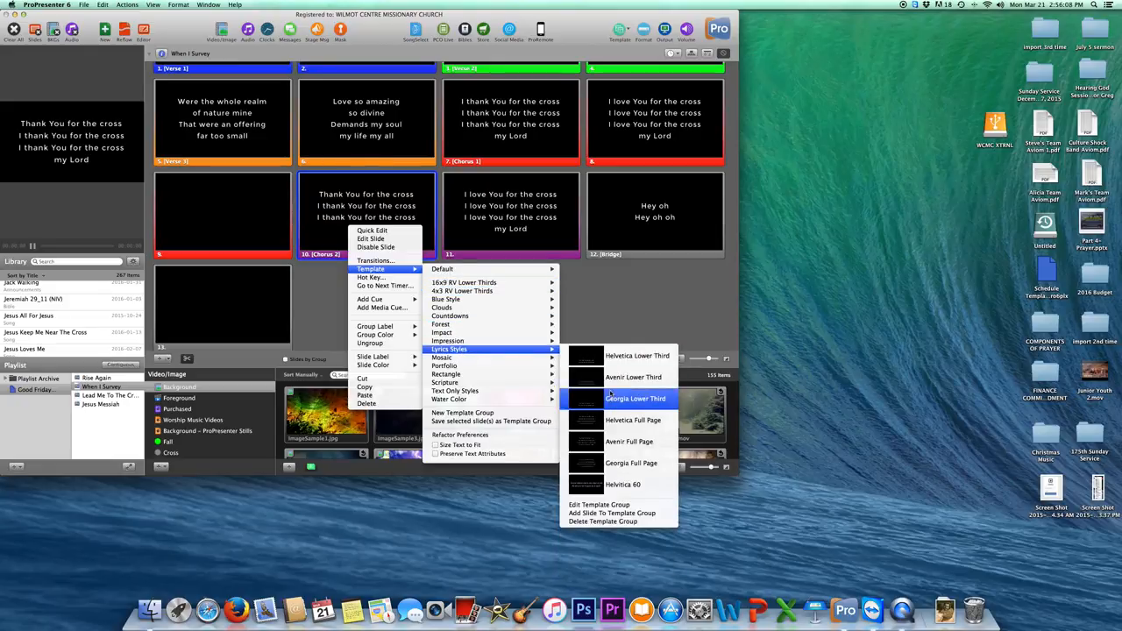
click(621, 485)
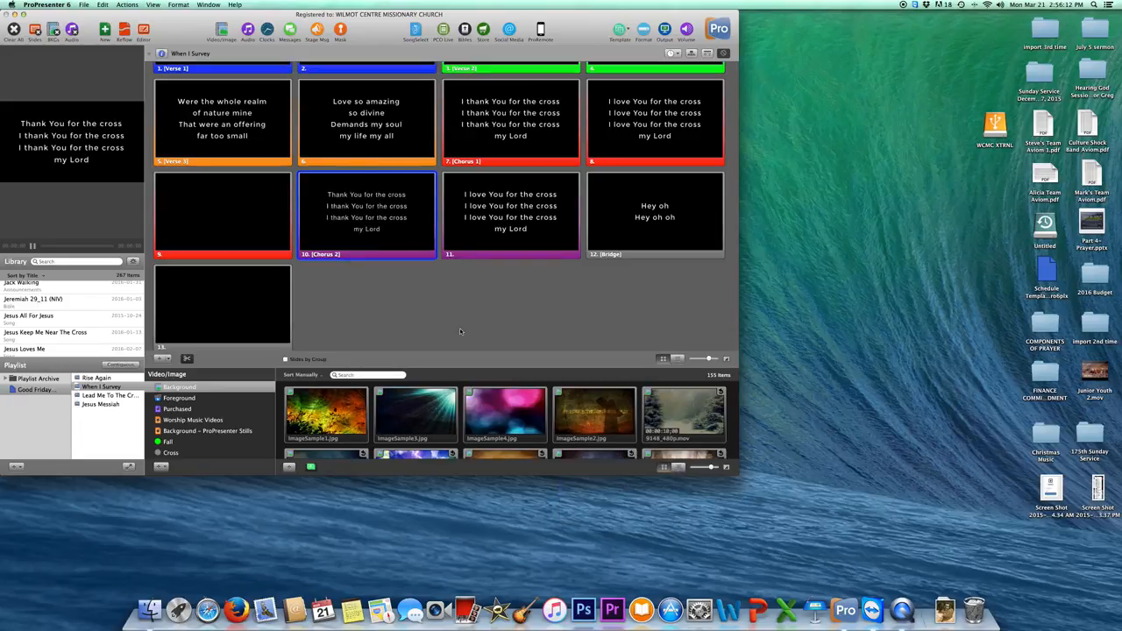
Preview slide 11 and restyled Chorus 2 on output, then clear it with blank slide 13.
click(494, 219)
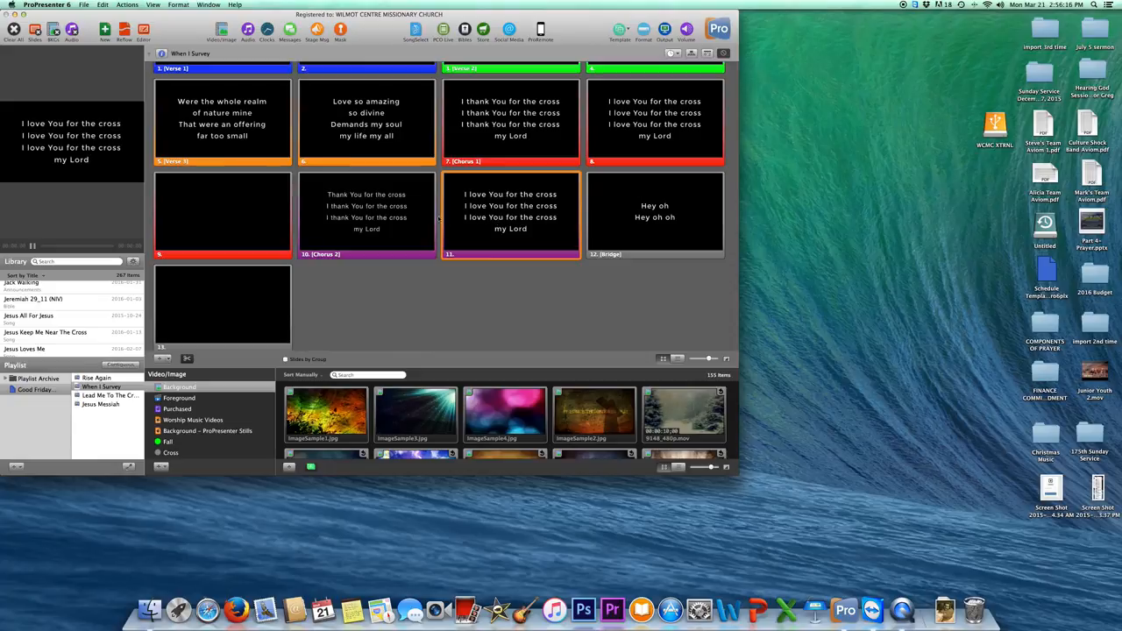
click(387, 218)
scroll(363, 283, down, 1)
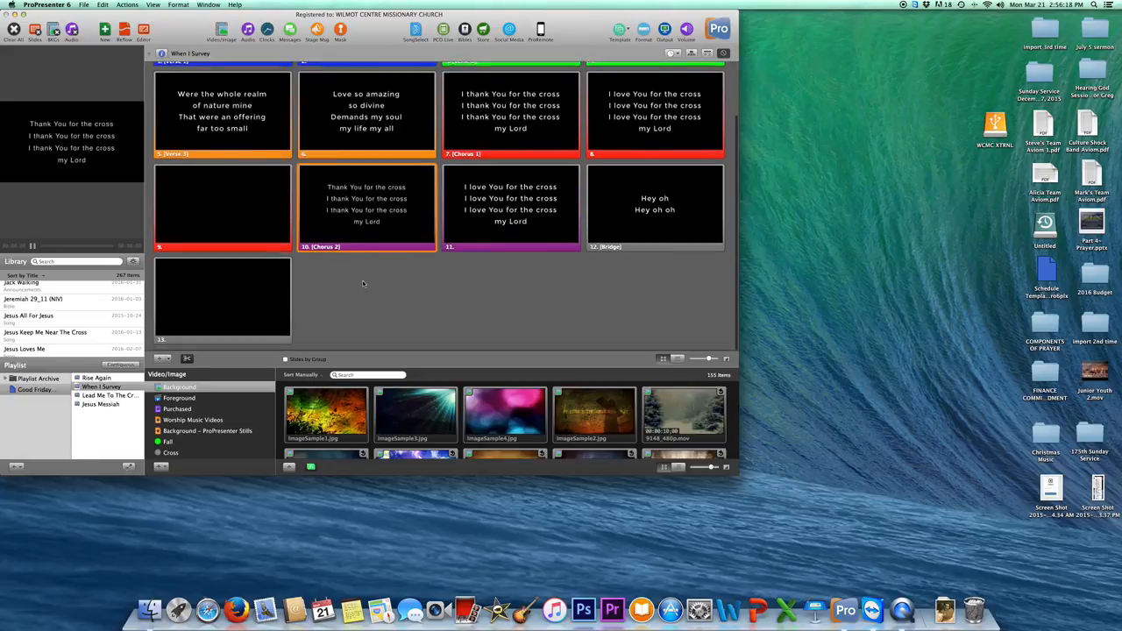
scroll(364, 283, up, 2)
scroll(363, 283, down, 1)
scroll(364, 283, down, 1)
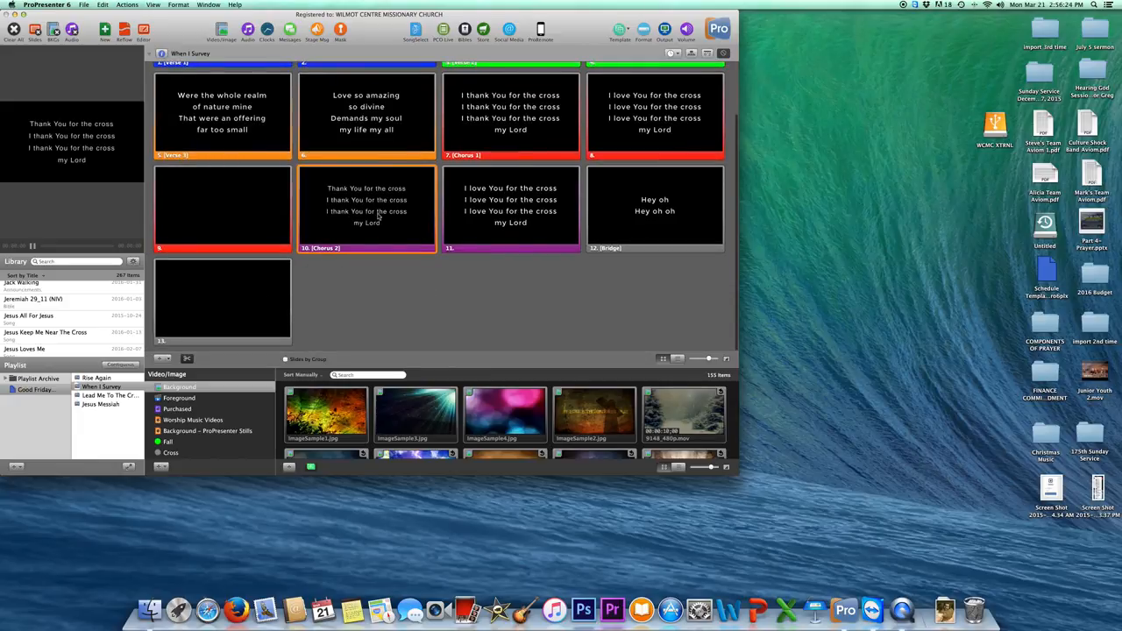
click(264, 292)
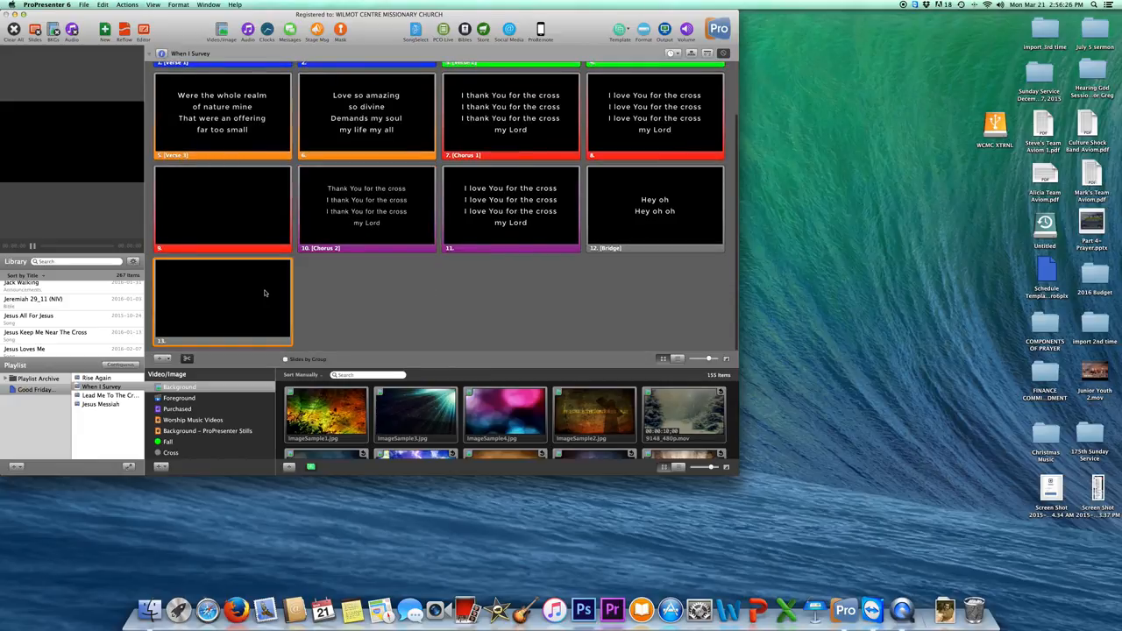
Select every slide in the song and hide the media bin to show all slides.
key(super+a)
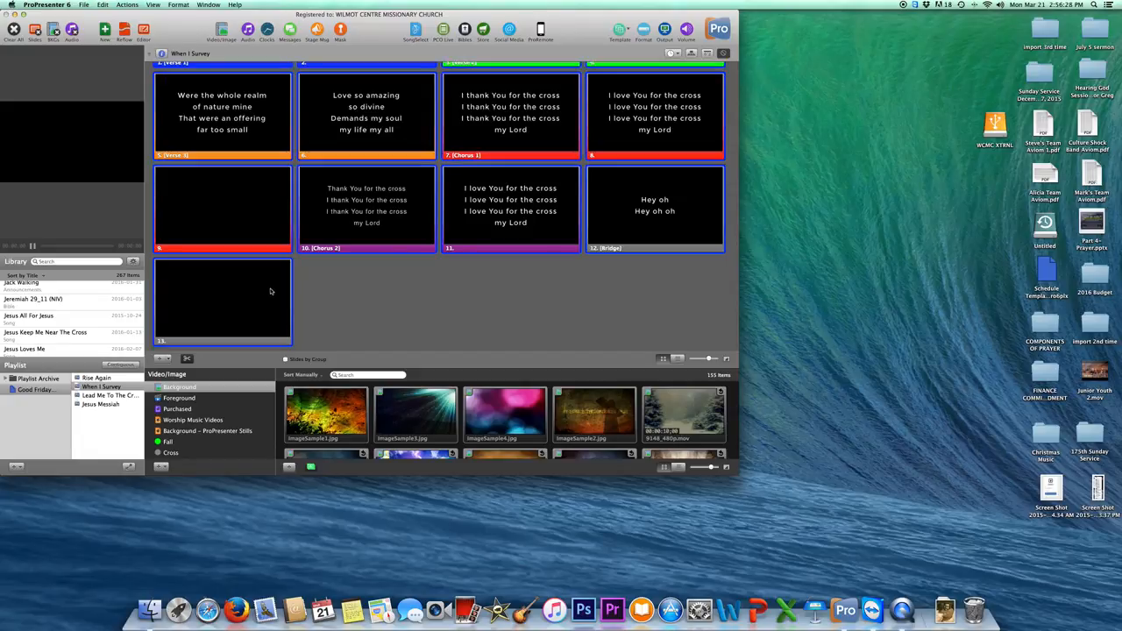
scroll(274, 272, up, 4)
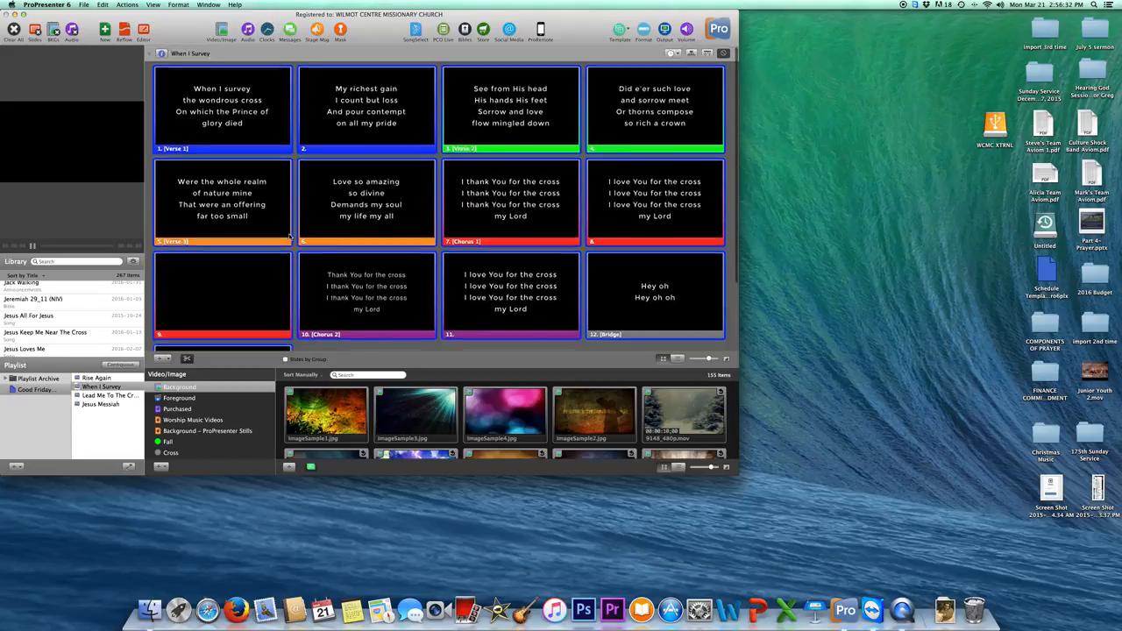
scroll(289, 235, down, 2)
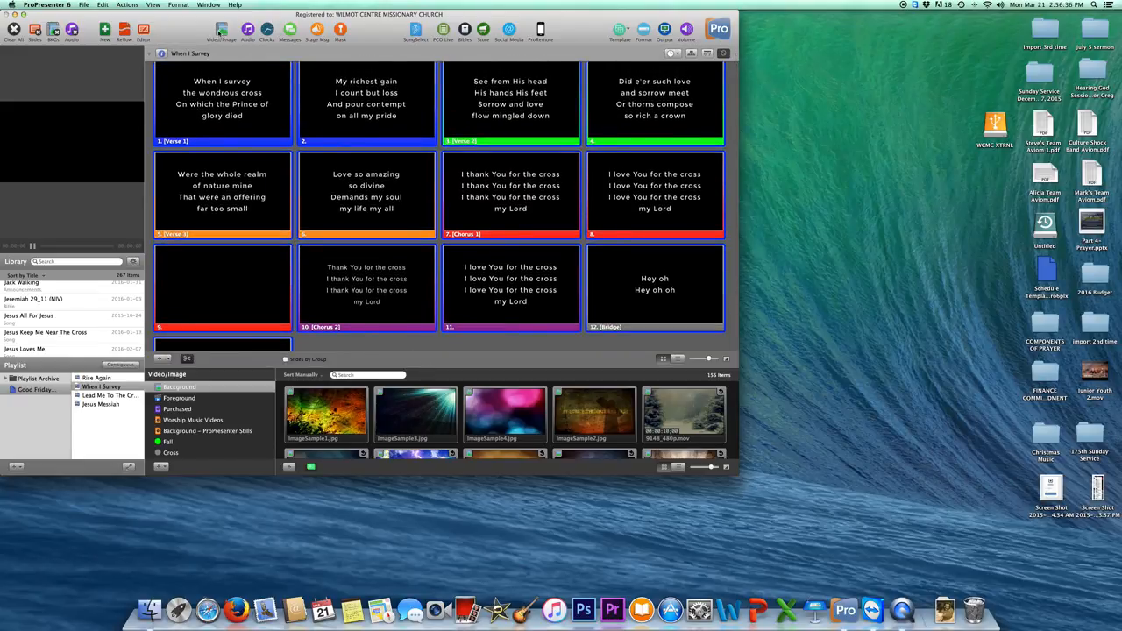
click(221, 31)
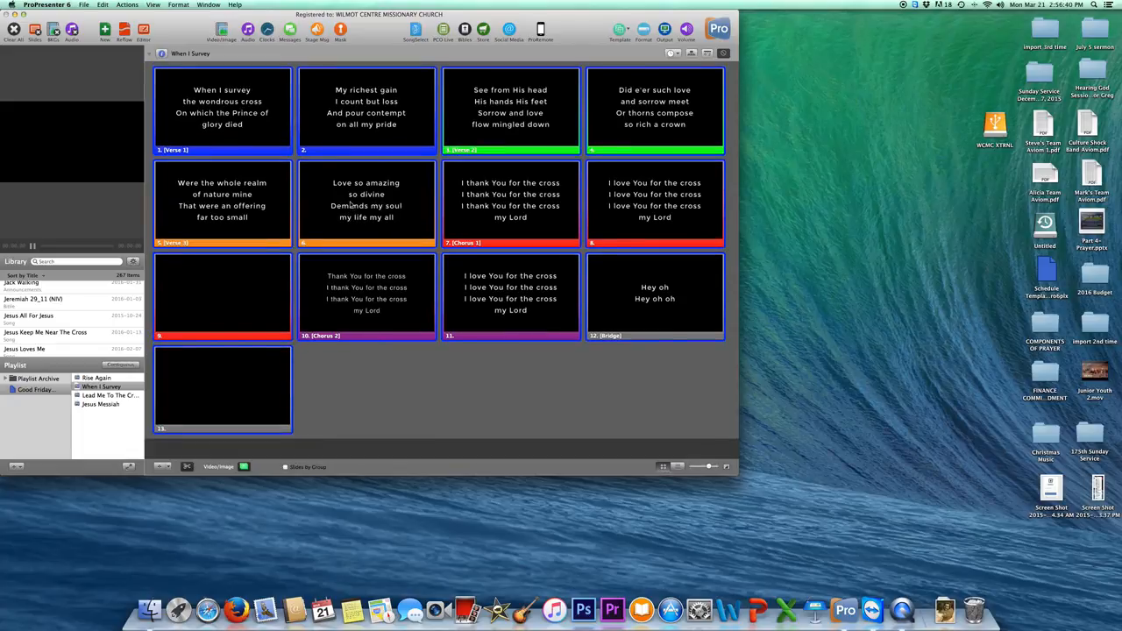
Apply the Template > Lyrics Styles > Helvetica Lower Third style to all 13 selected slides.
right_click(382, 289)
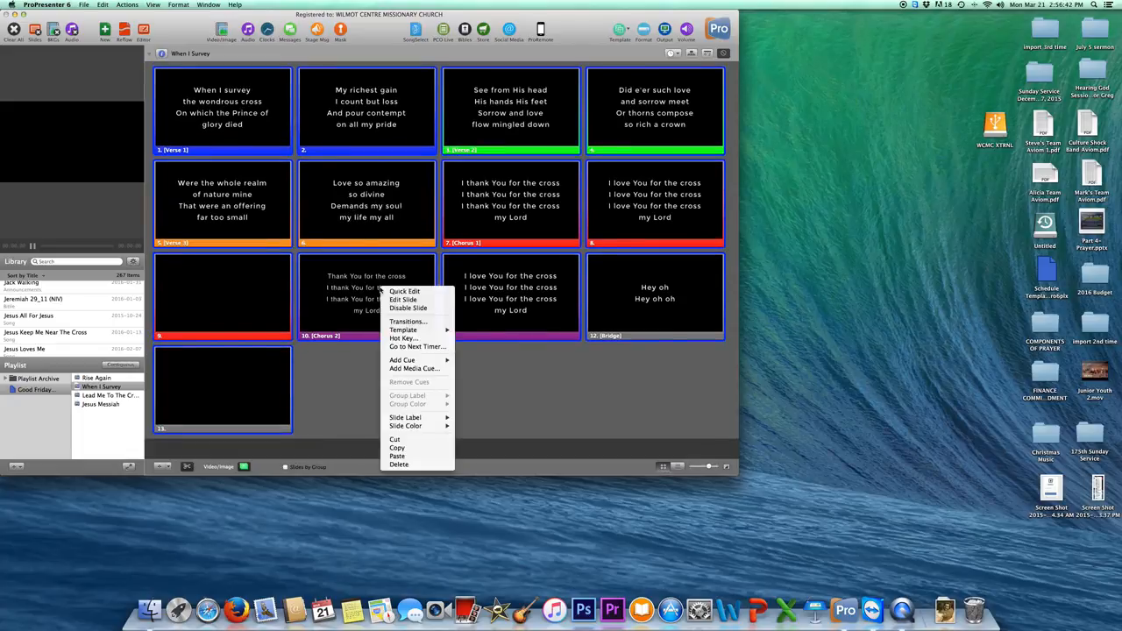
mouse_move(414, 332)
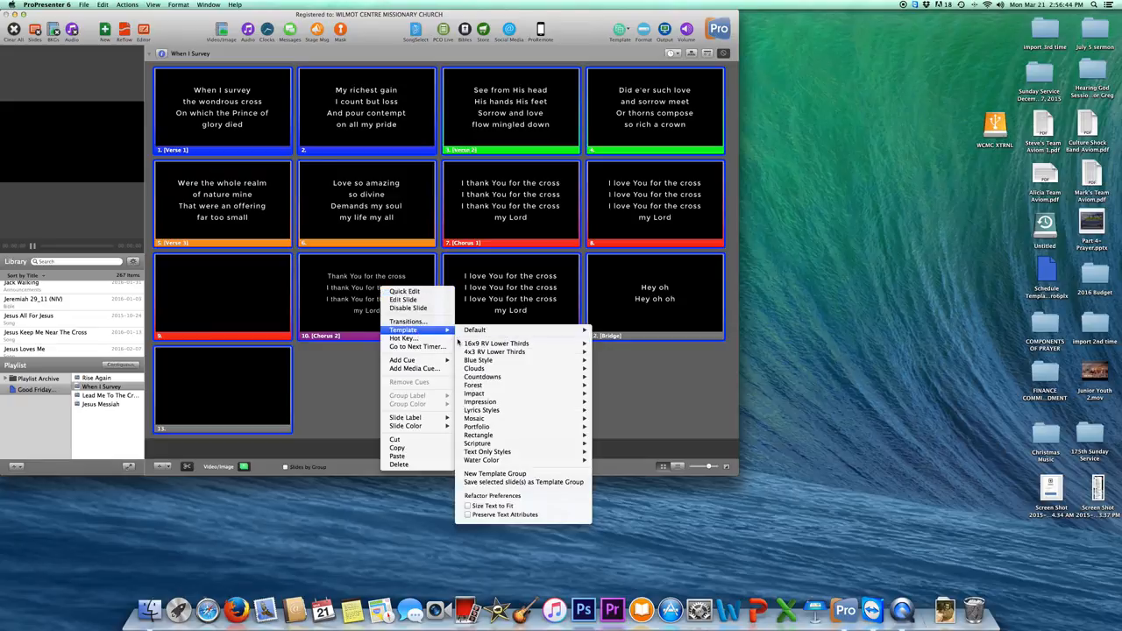
mouse_move(488, 411)
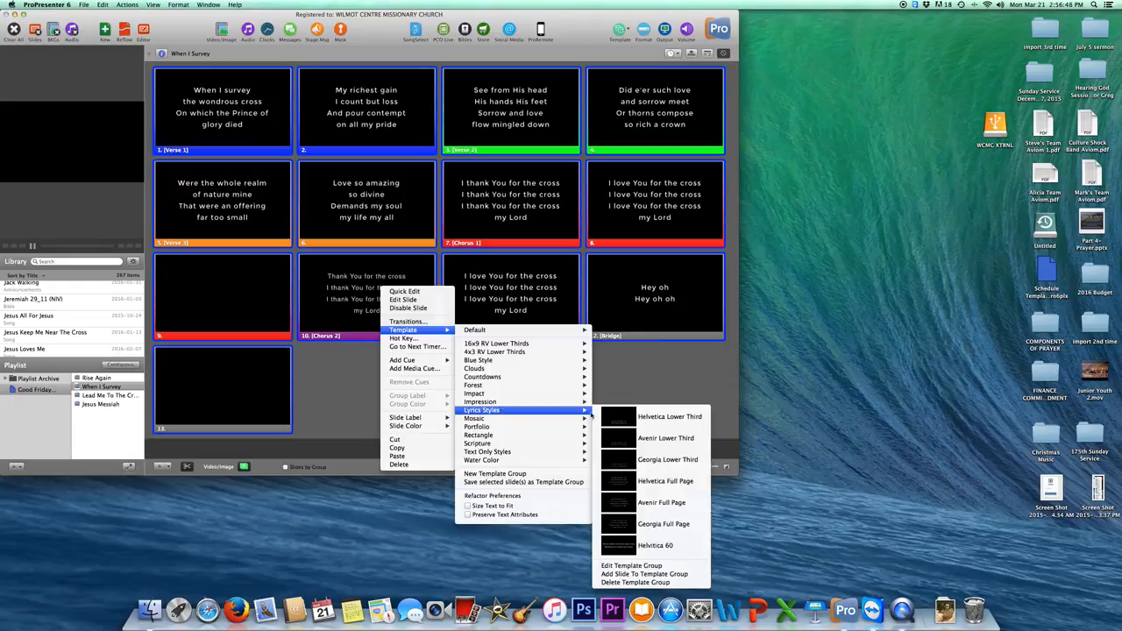
click(658, 421)
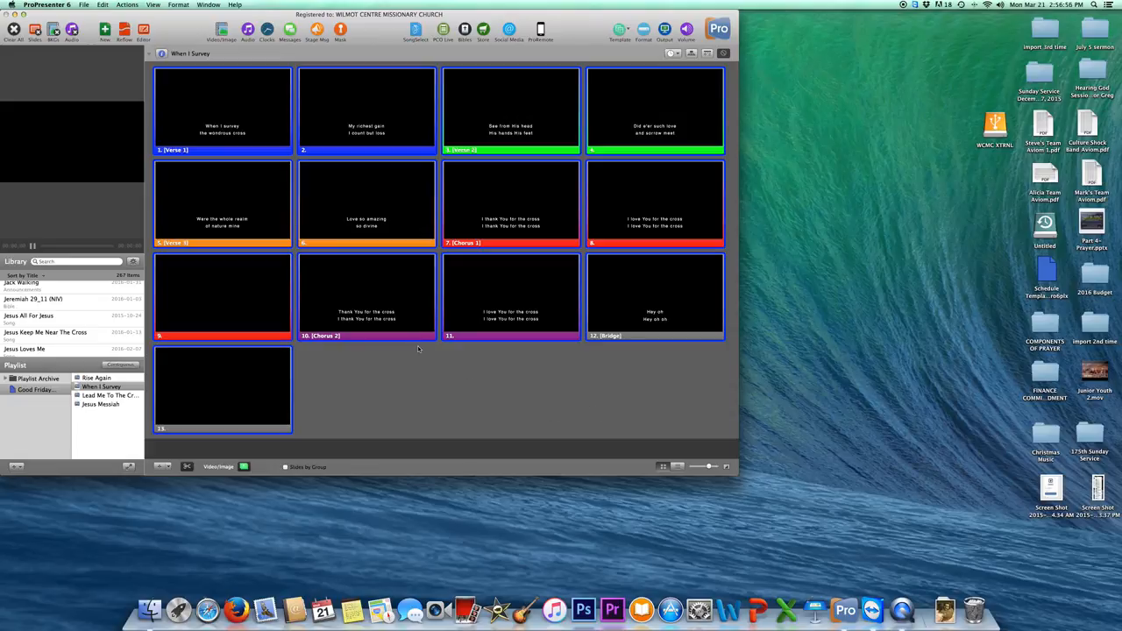
Use Add Slide To Template Group to store all 13 slides under Lyrics Styles.
right_click(382, 313)
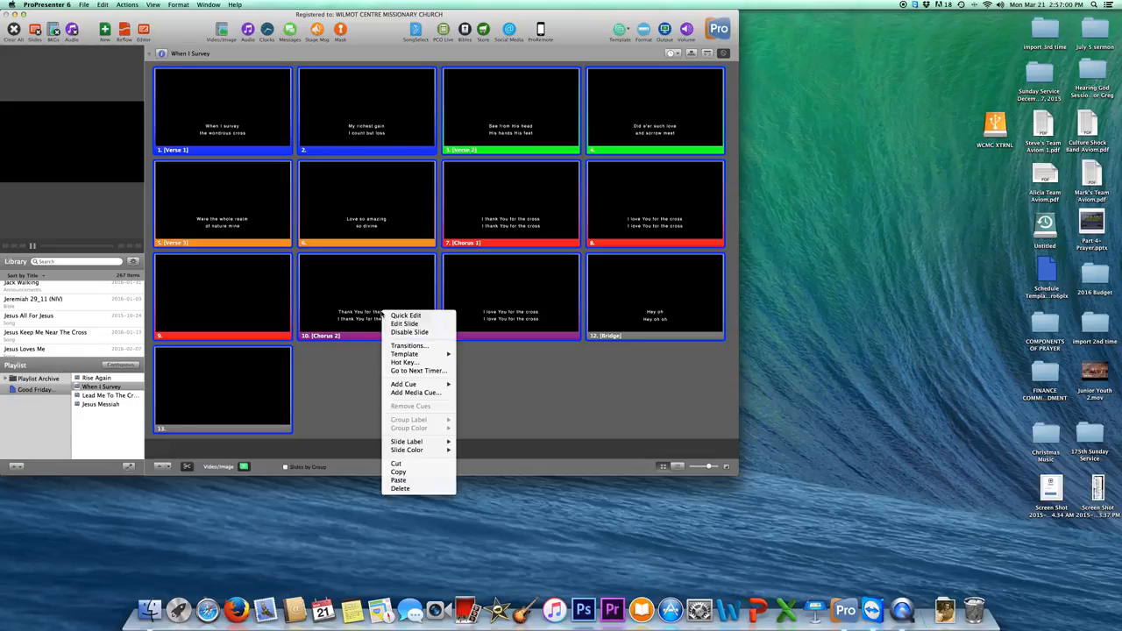
mouse_move(394, 355)
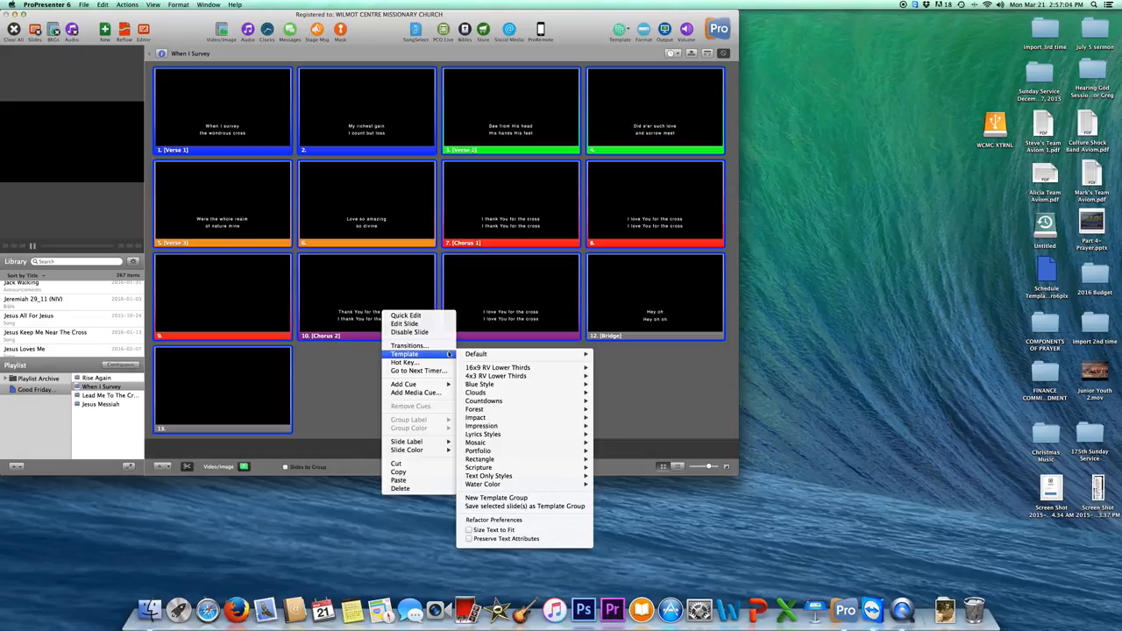
mouse_move(501, 401)
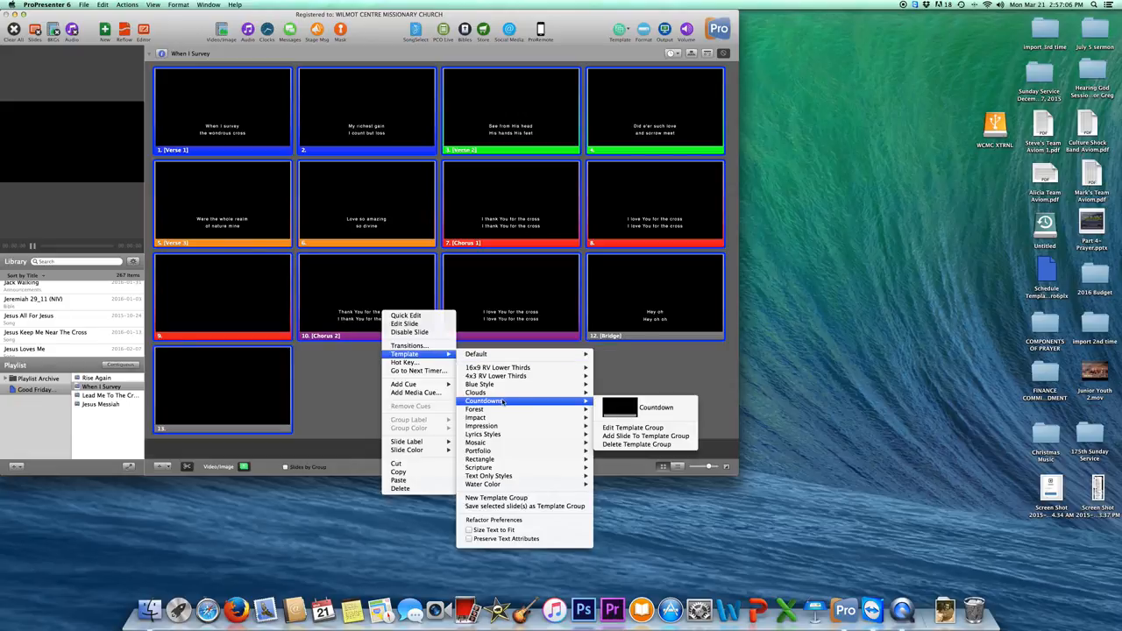
mouse_move(500, 435)
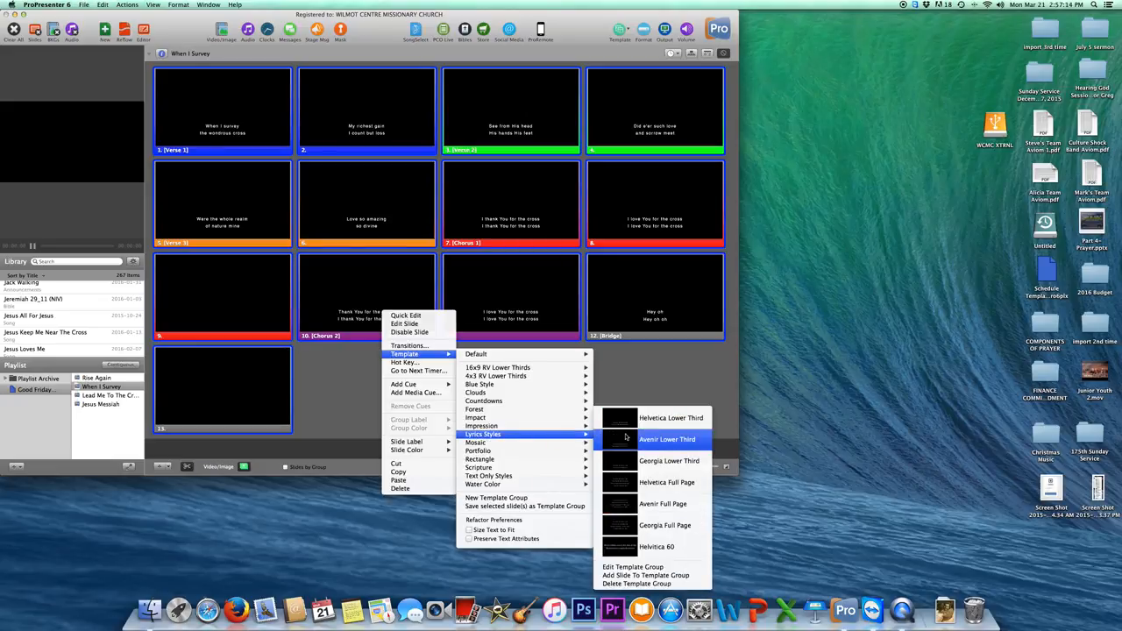
click(654, 576)
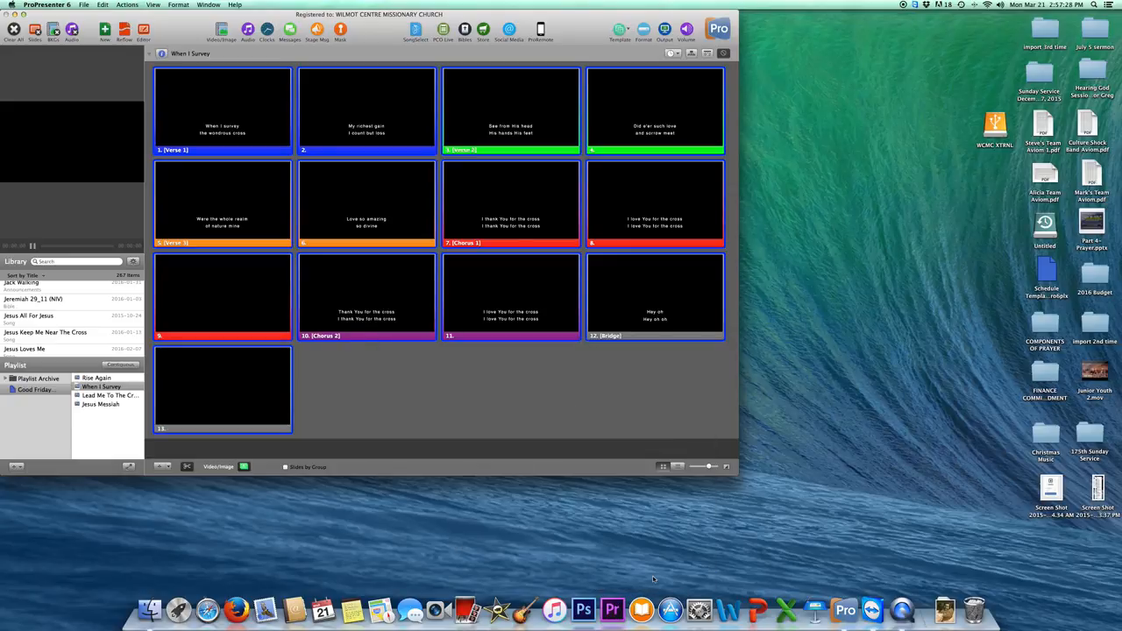
From slide 13's menu, reveal the Lyrics Styles list showing Template 8 through Template 20.
right_click(258, 380)
mouse_move(277, 421)
mouse_move(351, 426)
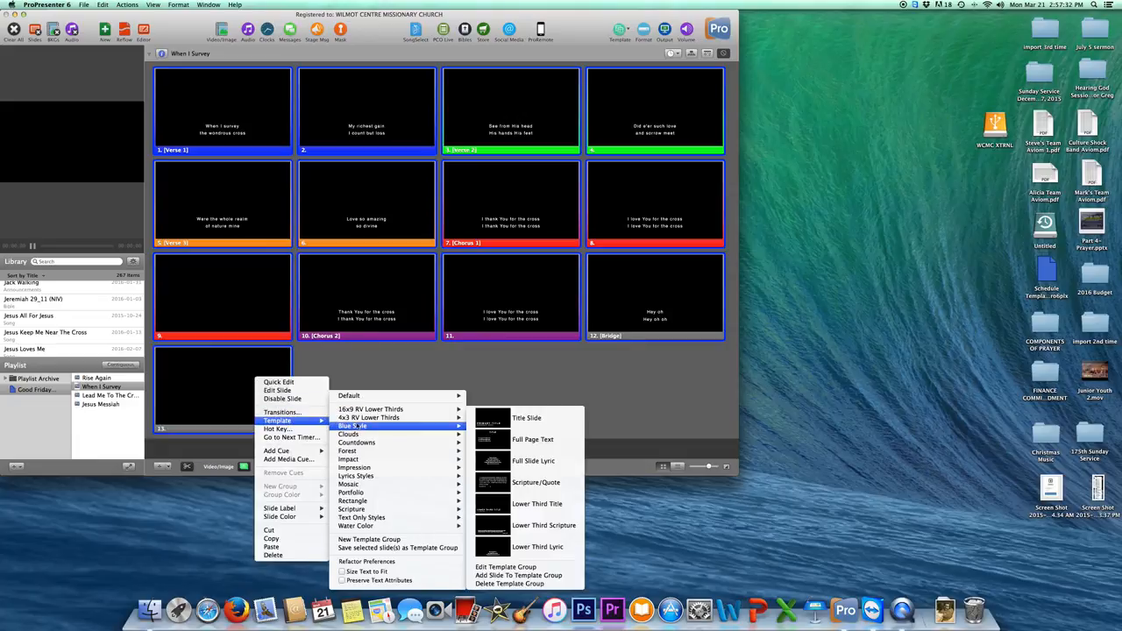
mouse_move(378, 476)
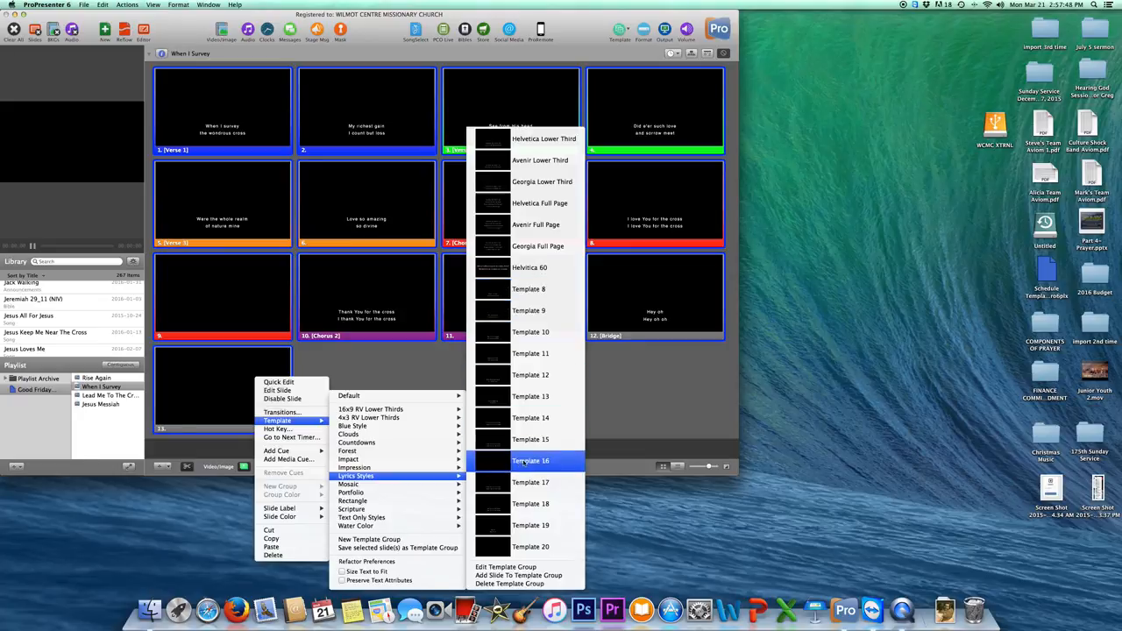
Open the Lyrics Styles group in the Template Editor and preview the fourth and last templates.
click(522, 569)
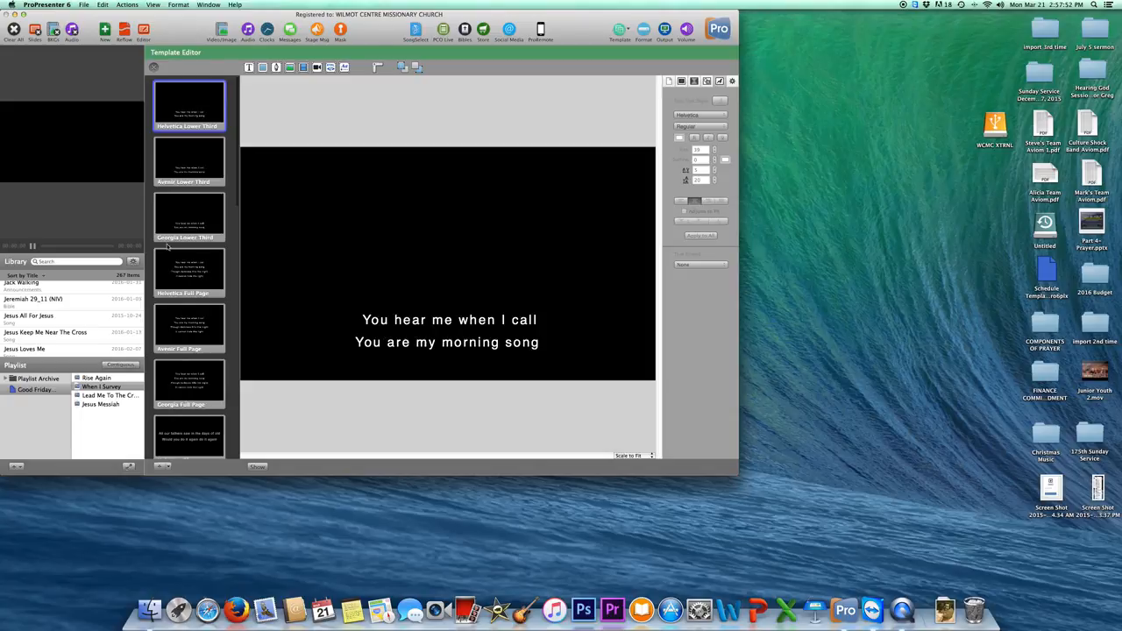
scroll(176, 248, down, 10)
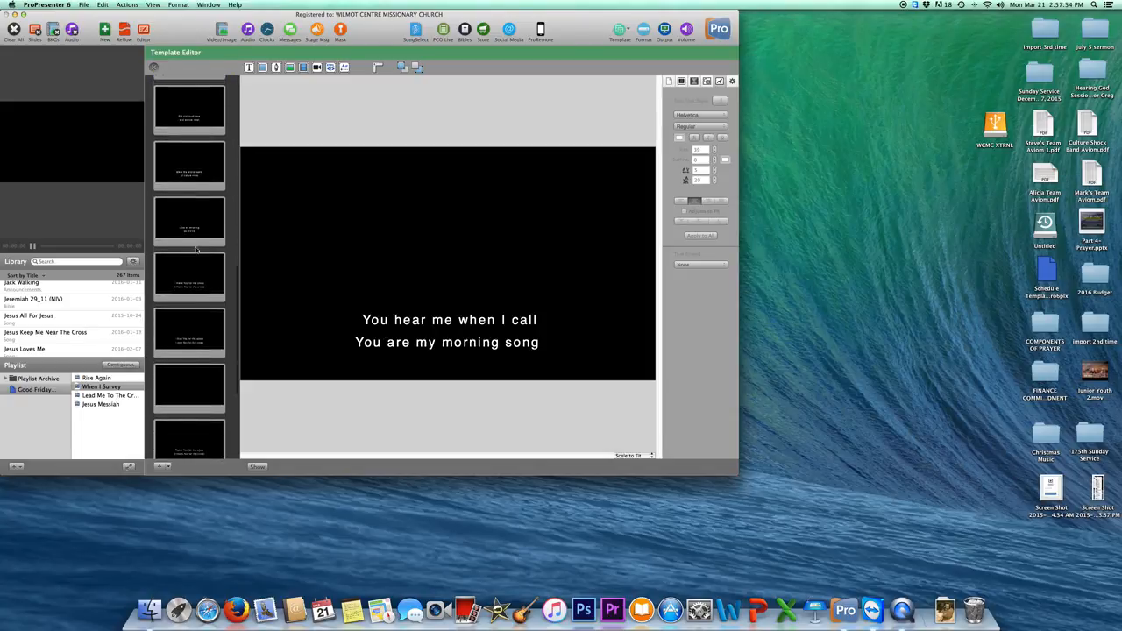
scroll(196, 250, down, 5)
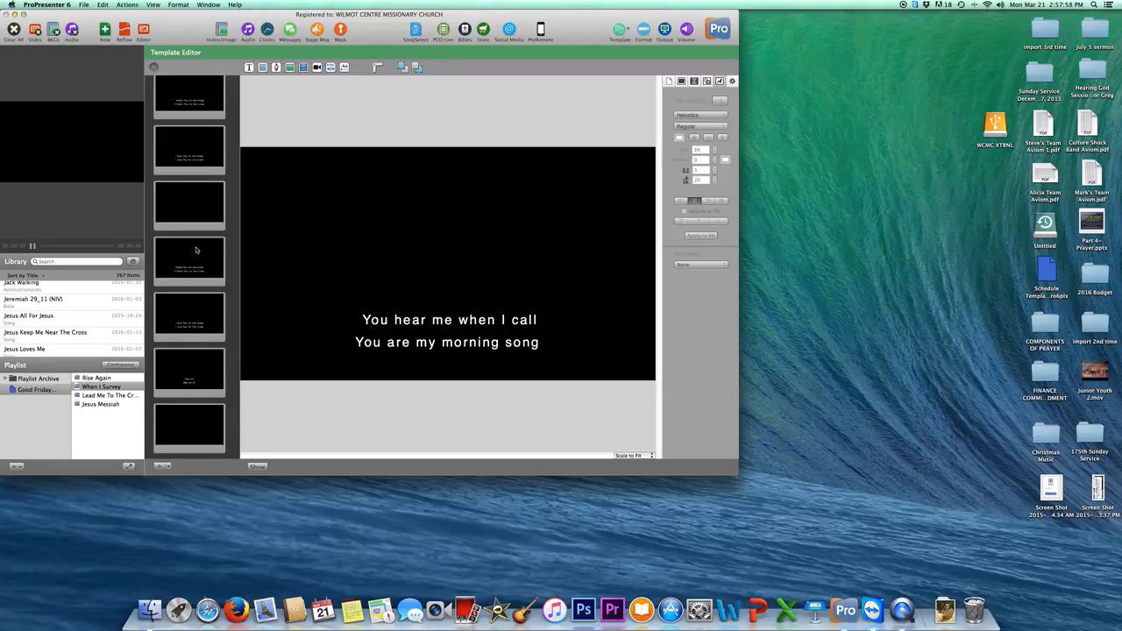
scroll(196, 251, up, 5)
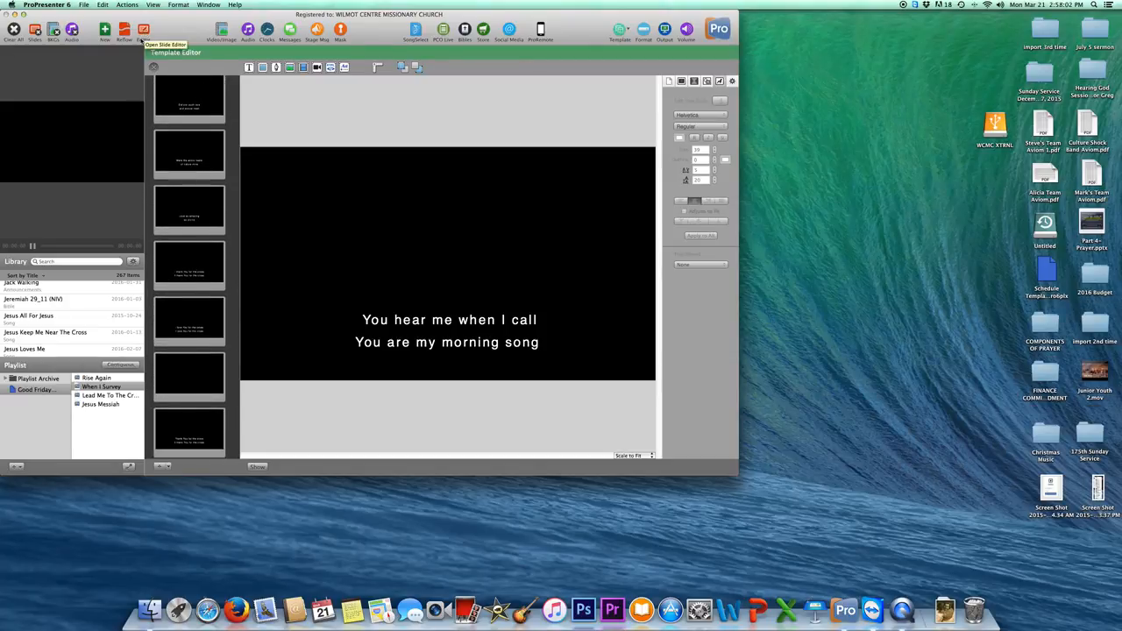
scroll(184, 132, up, 5)
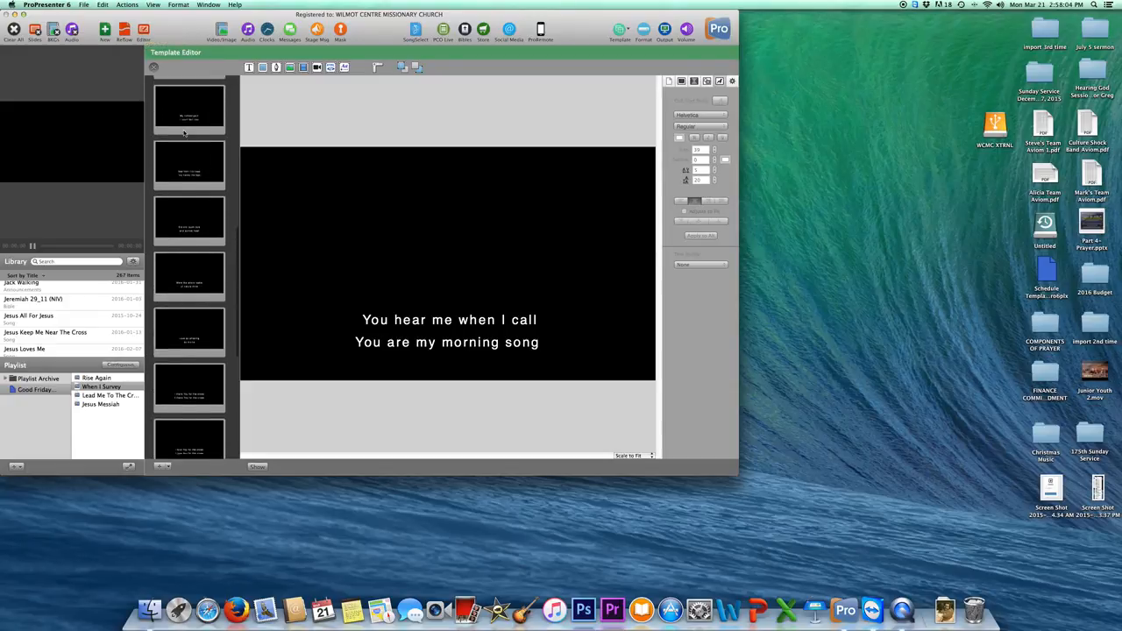
scroll(184, 132, up, 2)
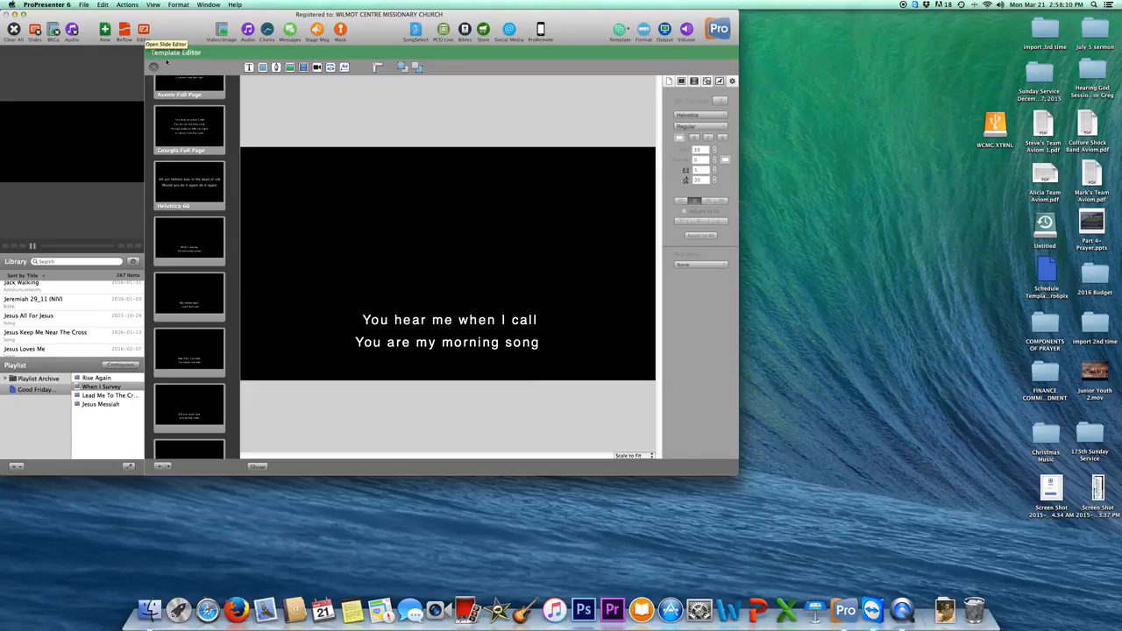
click(199, 248)
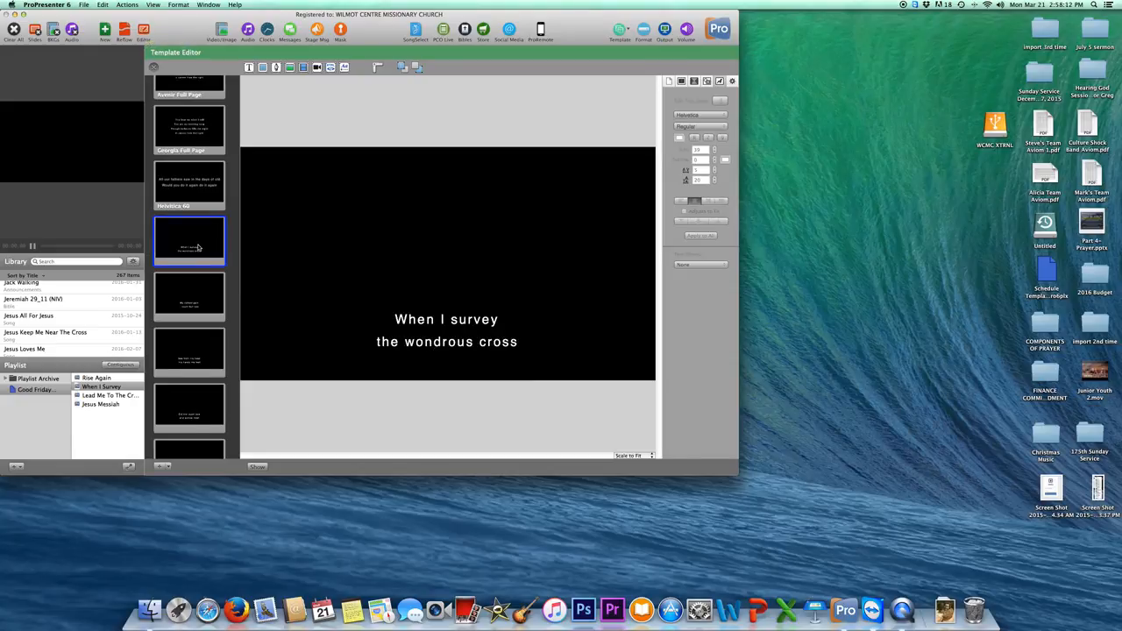
scroll(199, 248, down, 10)
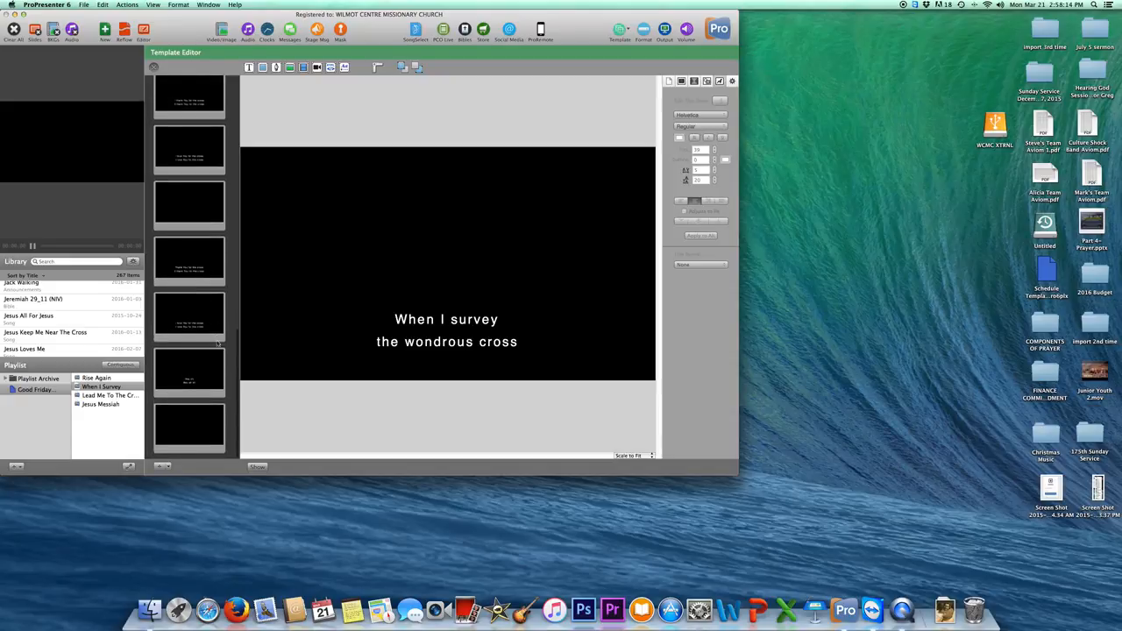
click(211, 417)
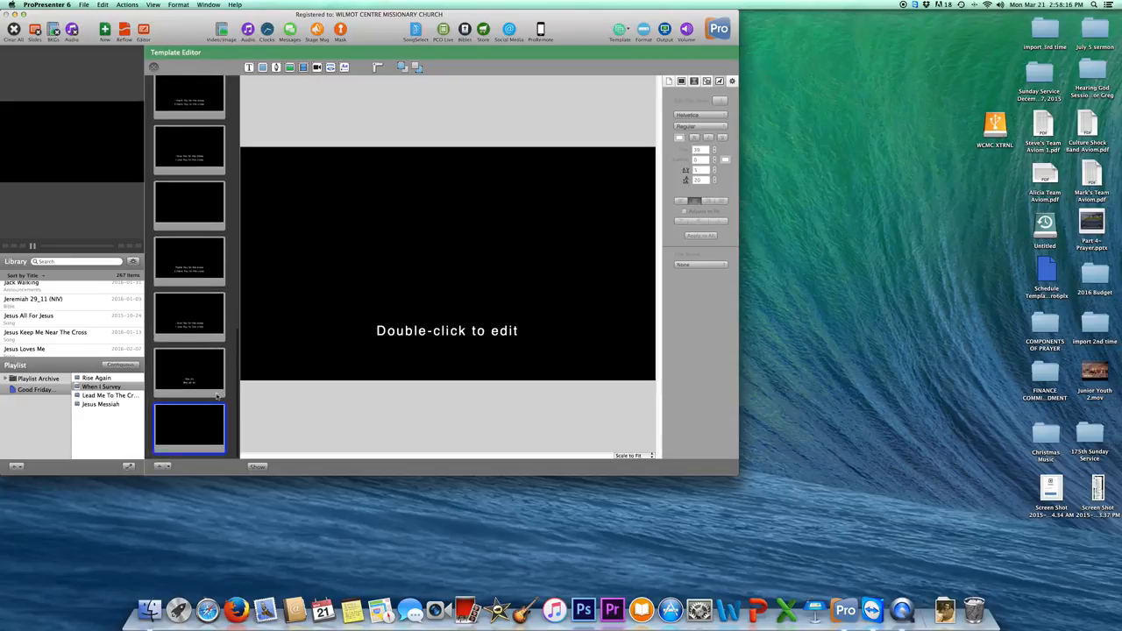
scroll(220, 396, down, 2)
scroll(186, 218, up, 10)
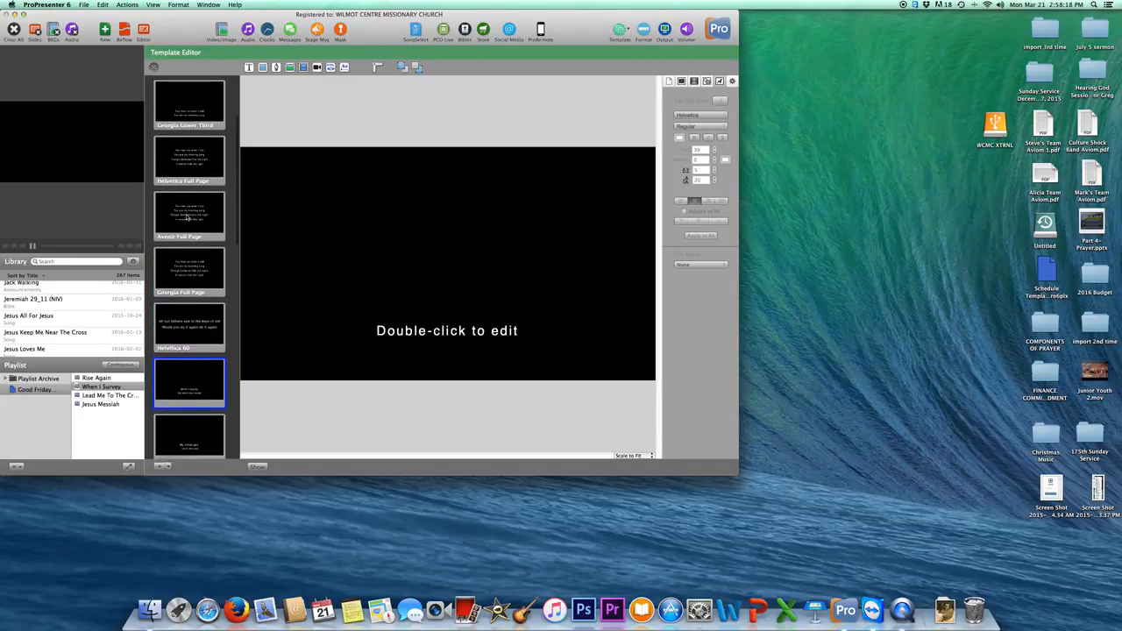
Select all templates except Helvetica/Avenir/Georgia Lower Third and Full Page, and Helvetica 60.
key(super+a)
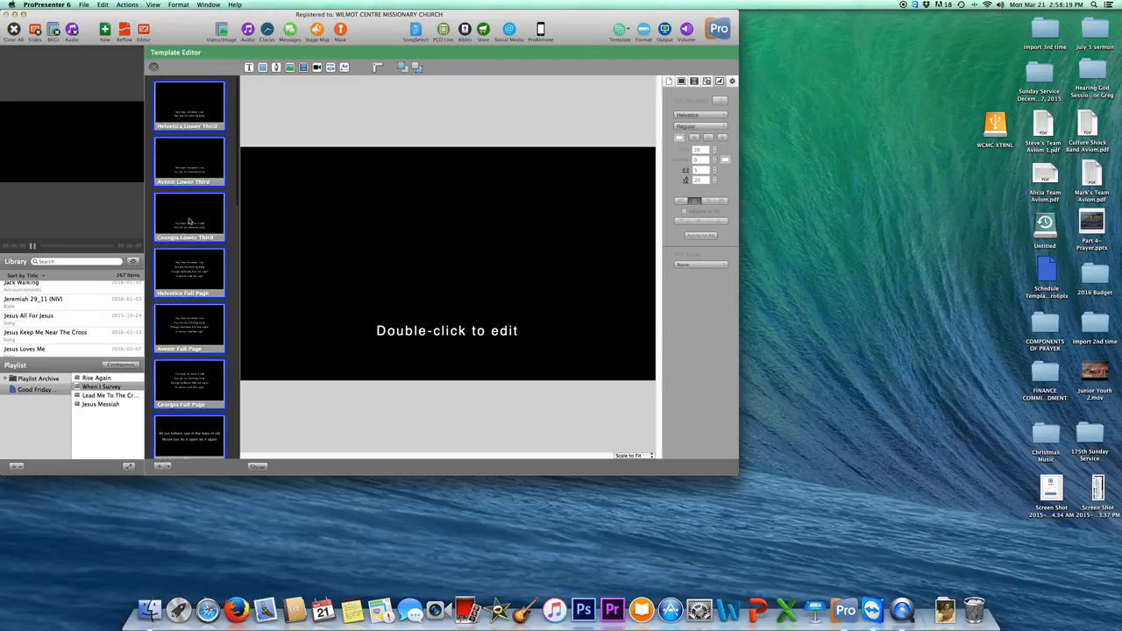
super+click(186, 131)
super+click(189, 164)
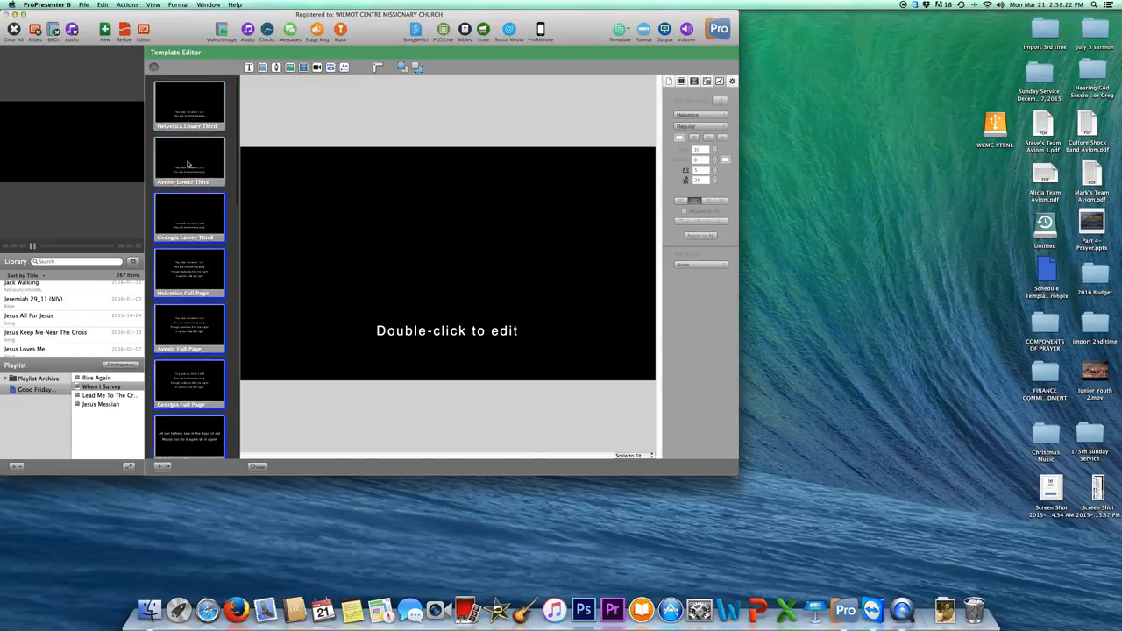
super+click(185, 230)
super+click(189, 279)
super+click(181, 328)
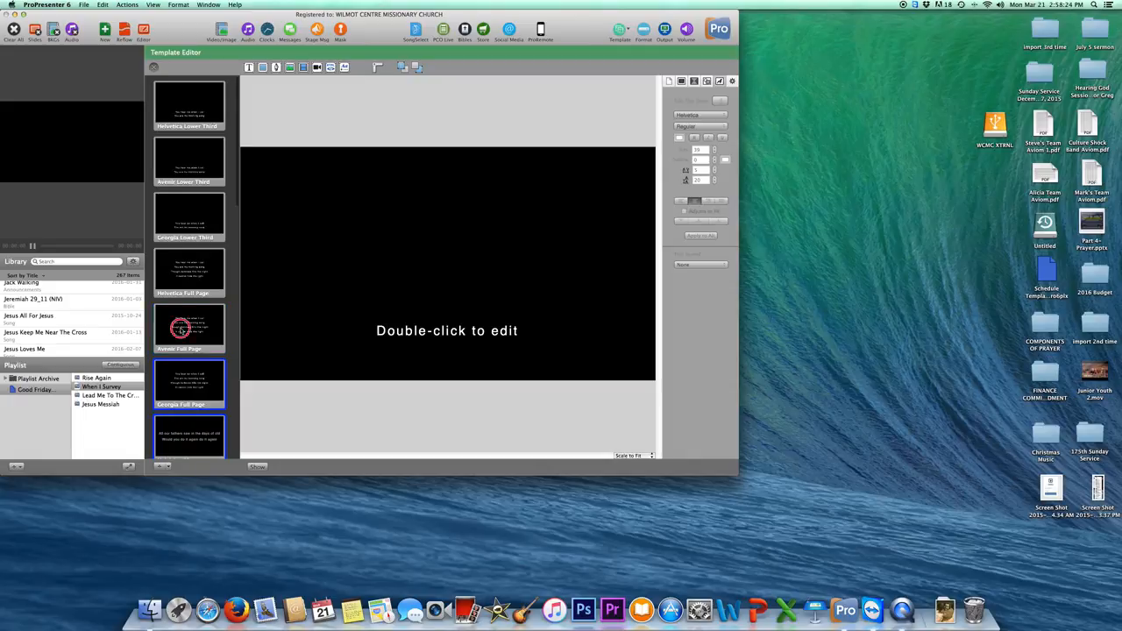
super+click(189, 396)
scroll(193, 358, down, 1)
scroll(194, 355, down, 2)
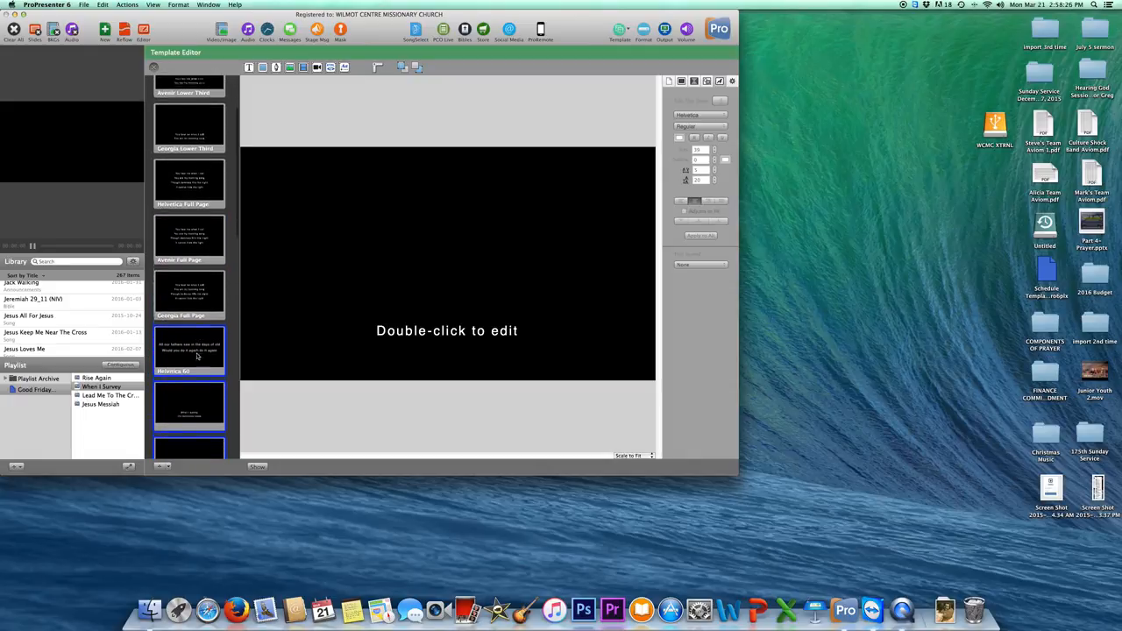
super+click(209, 342)
scroll(209, 342, down, 2)
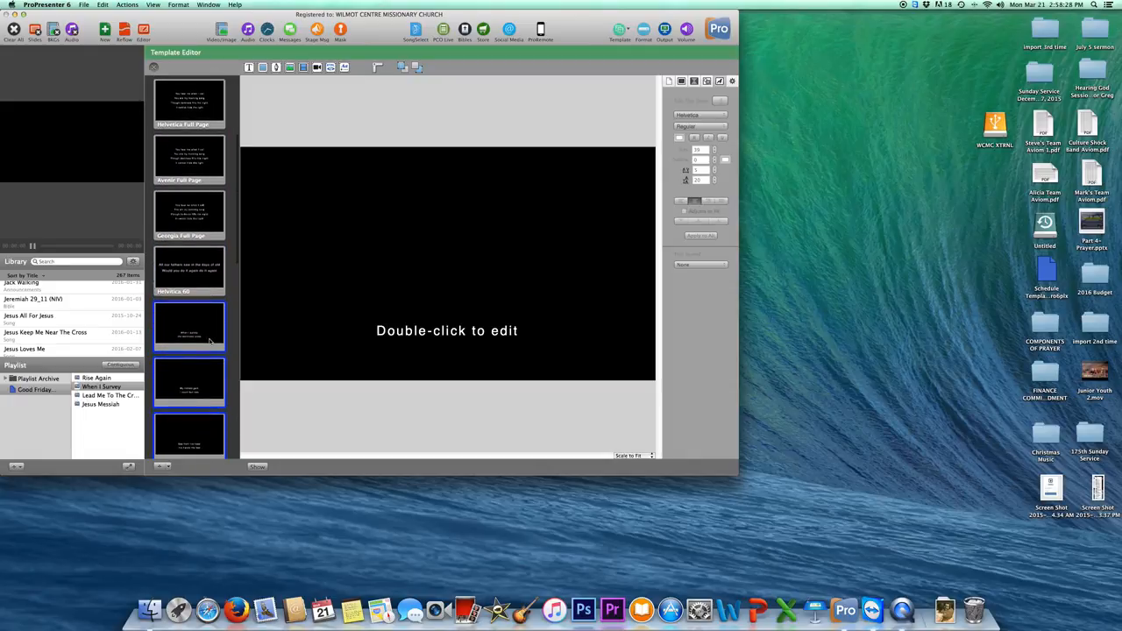
scroll(210, 342, up, 5)
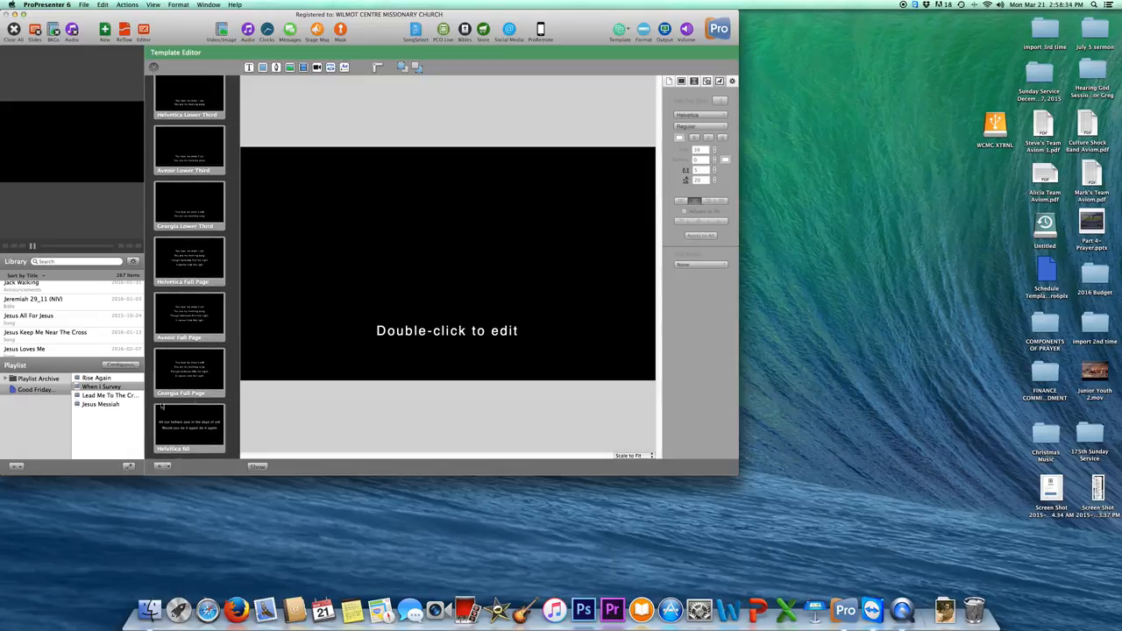
scroll(194, 206, up, 3)
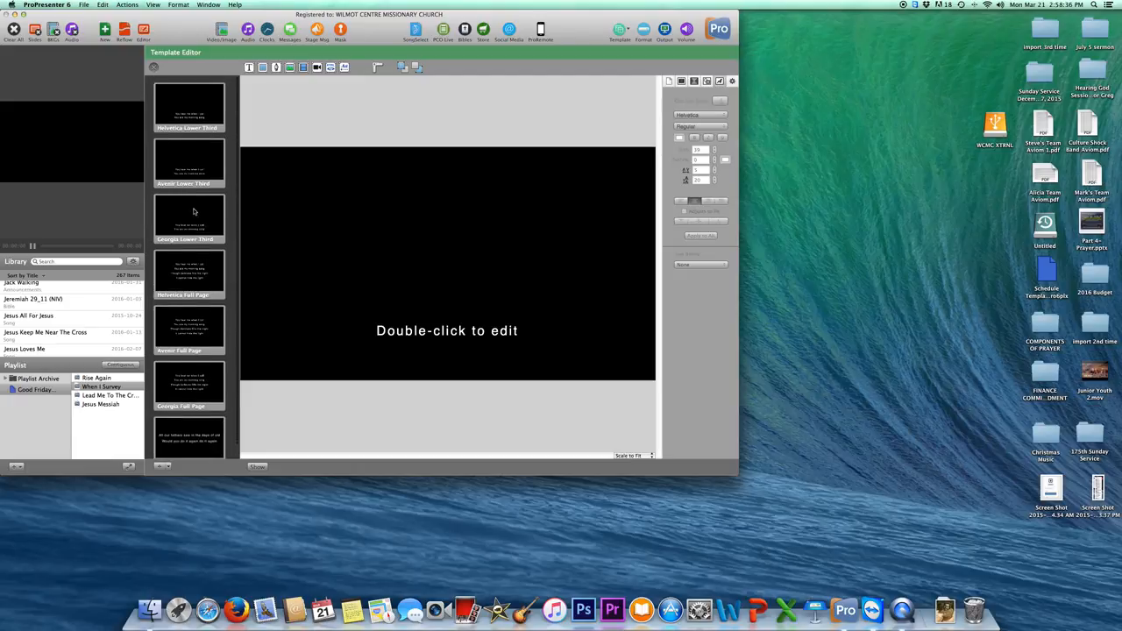
Add a blank template labelled 'Monteserrat 60' without saving the label, and centre its text box.
click(162, 467)
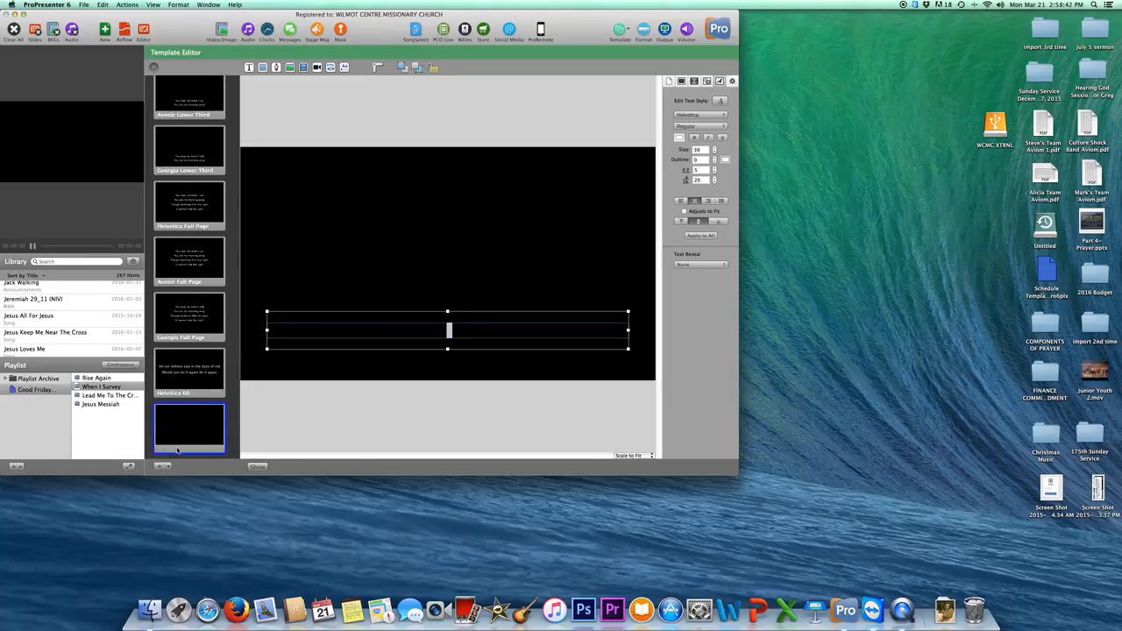
right_click(179, 448)
mouse_move(209, 452)
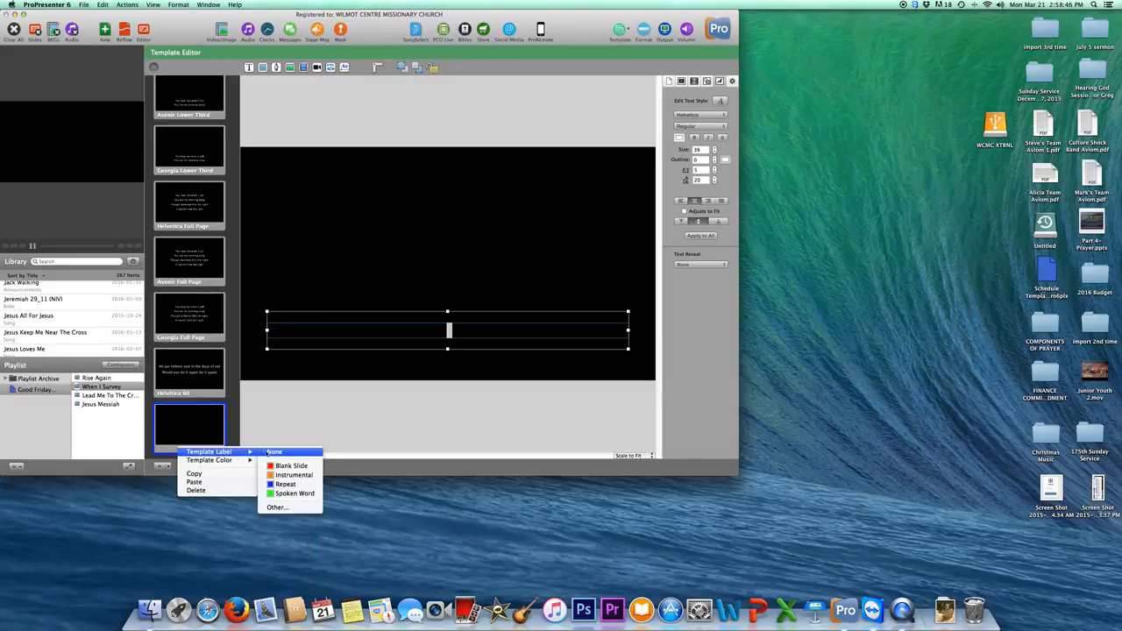
click(277, 507)
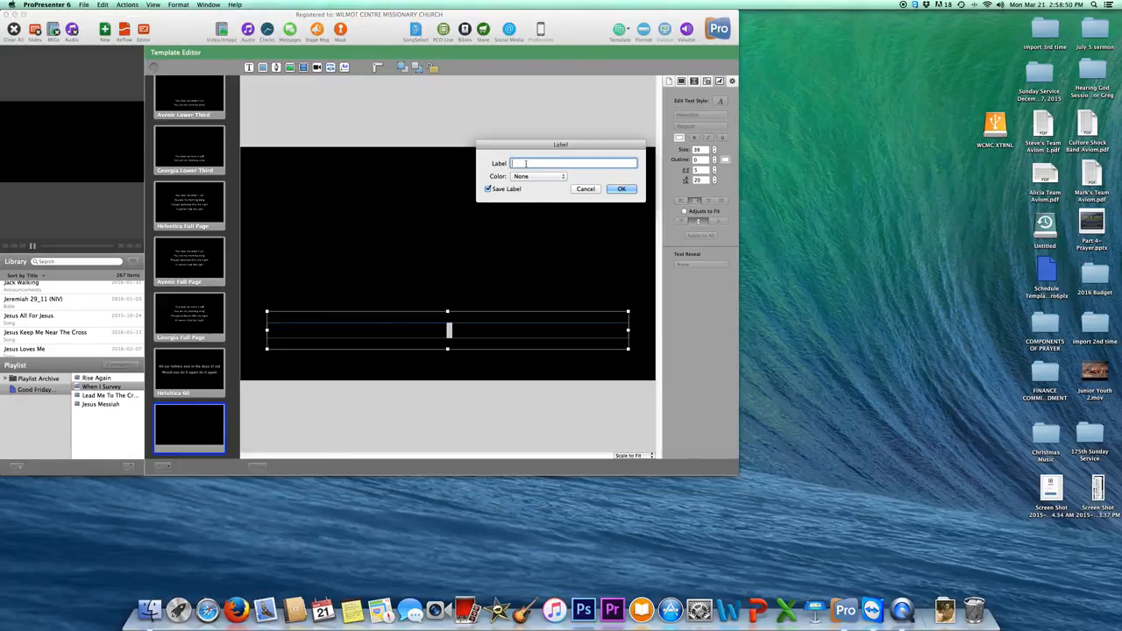
text(Monteserrat 60)
click(489, 189)
click(620, 190)
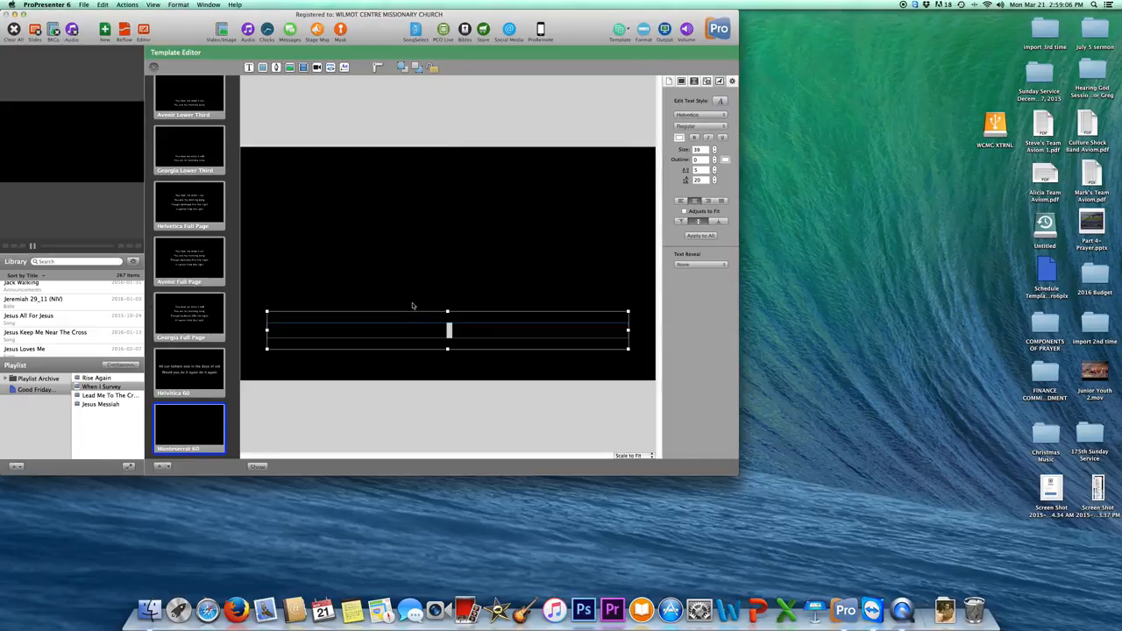
drag(435, 313, 430, 238)
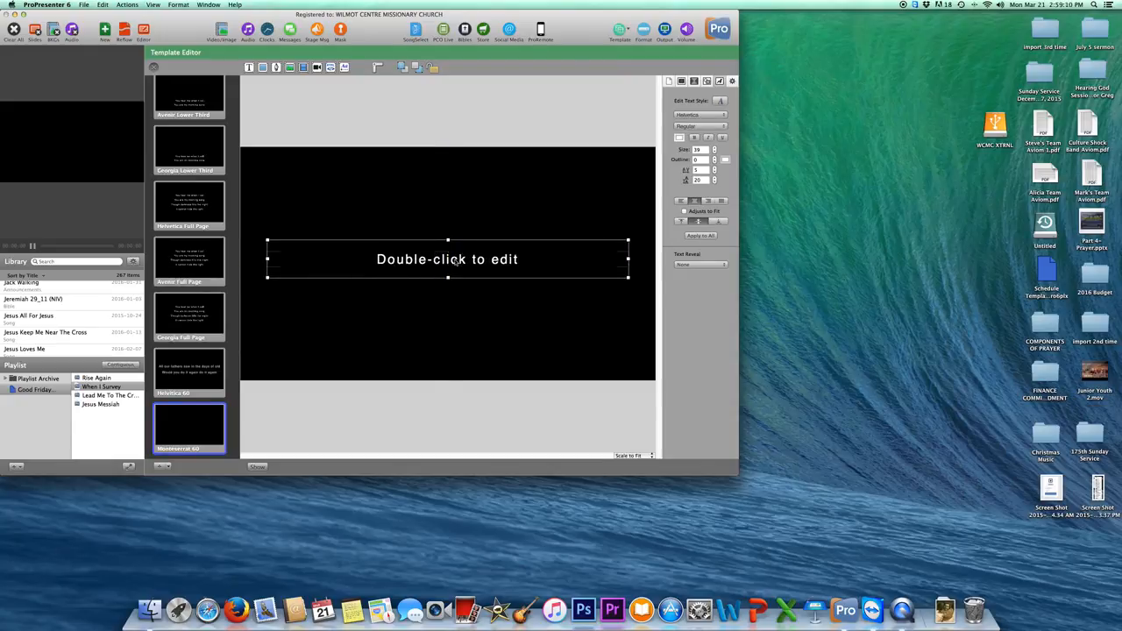
Select the template's text box and pick Montserrat from the inspector's font list.
double_click(461, 258)
click(479, 239)
click(466, 253)
click(723, 117)
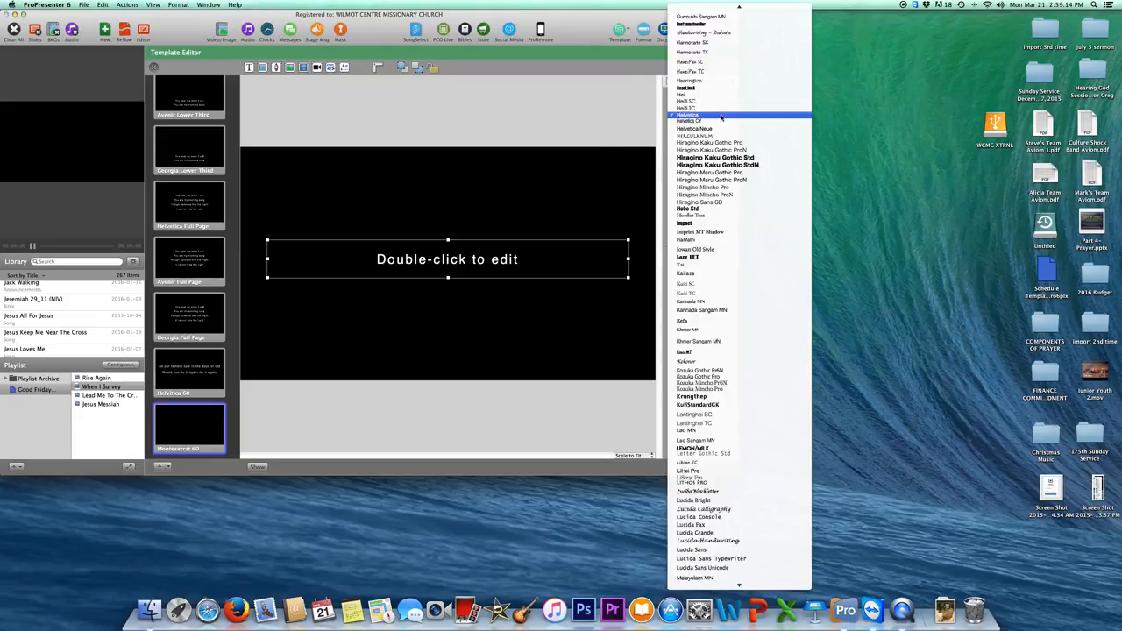
click(535, 251)
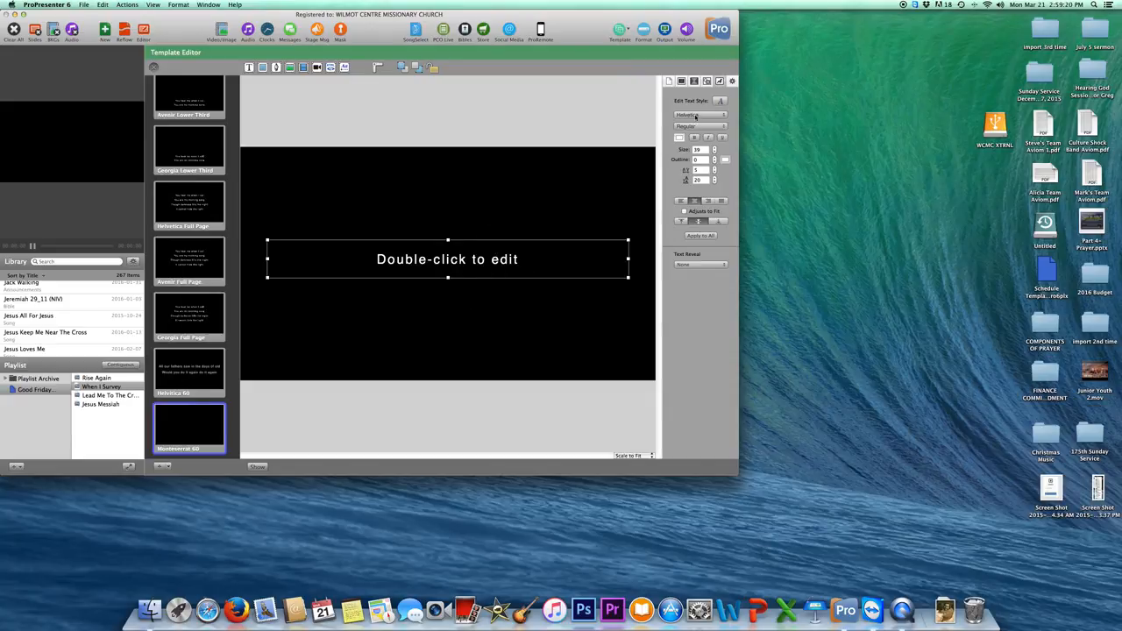
click(696, 117)
scroll(715, 250, down, 10)
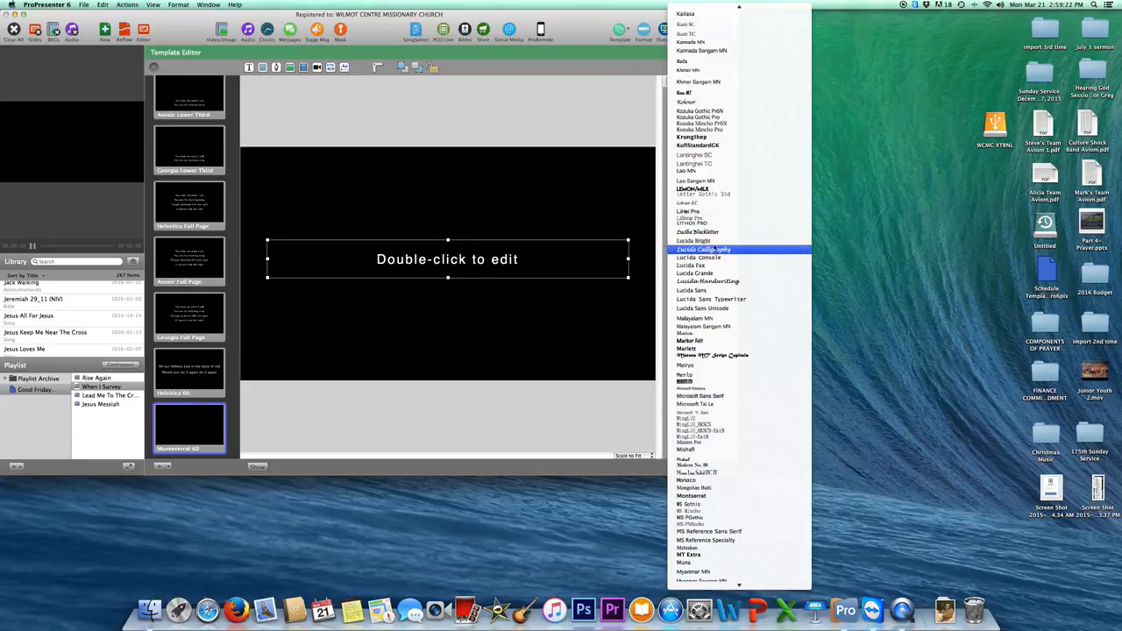
scroll(708, 366, down, 2)
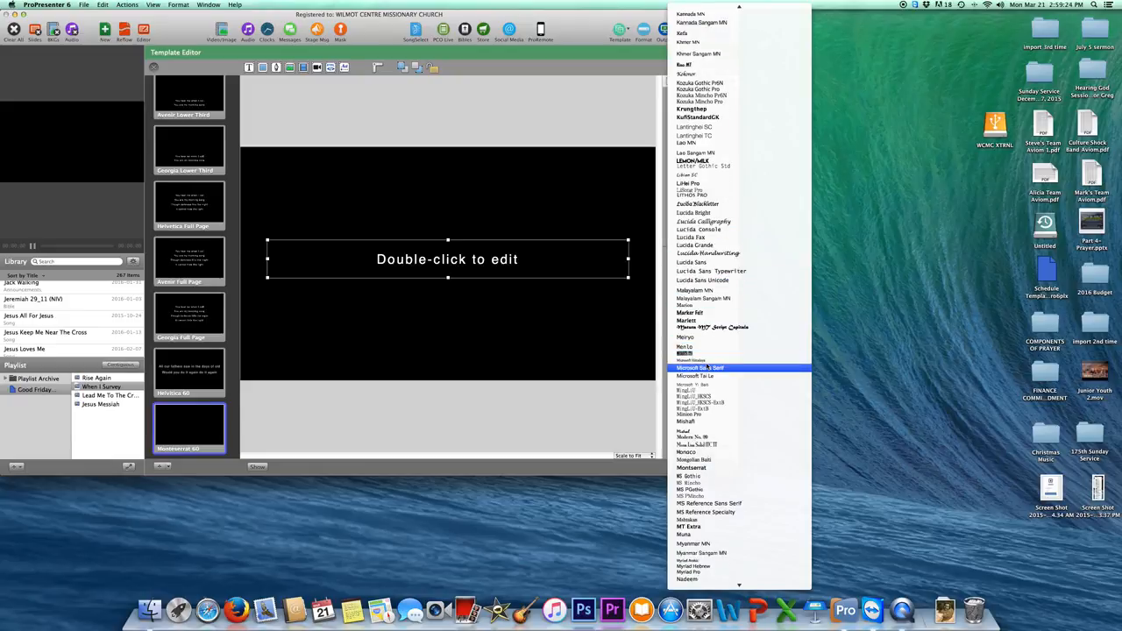
scroll(708, 376, down, 3)
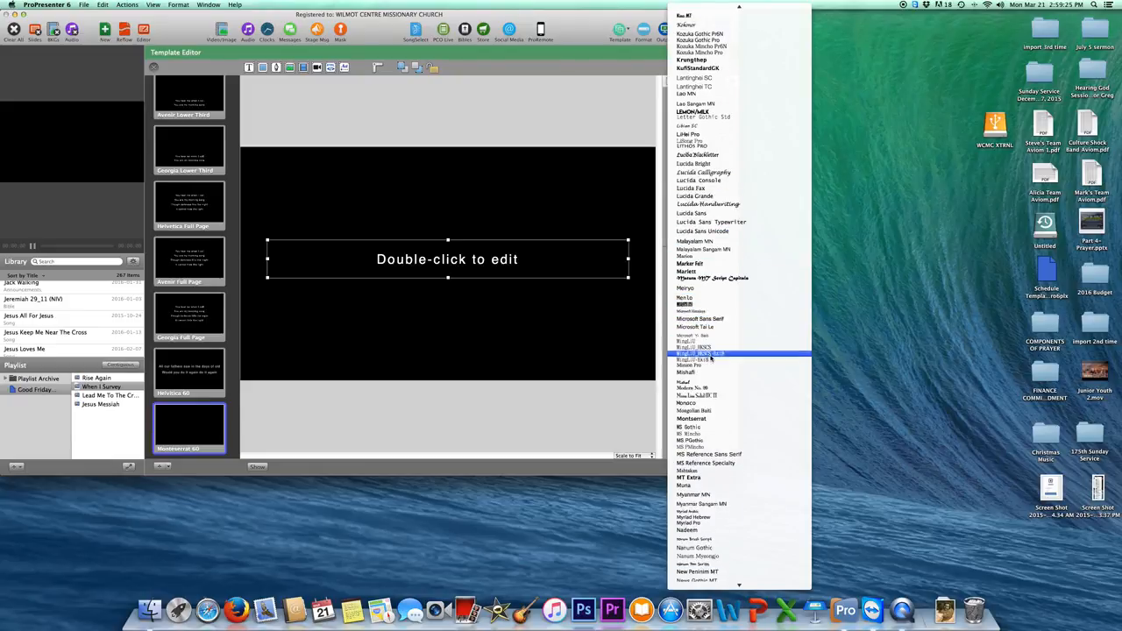
click(701, 419)
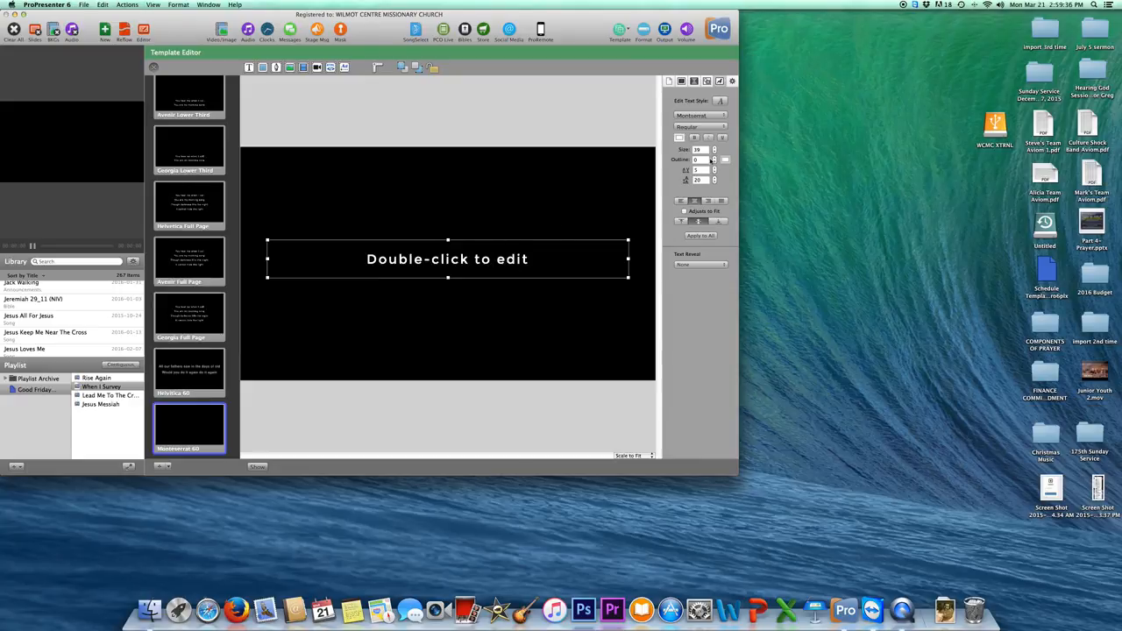
Raise the template text size step by step to 60.
click(715, 149)
click(715, 149)
click(715, 149)
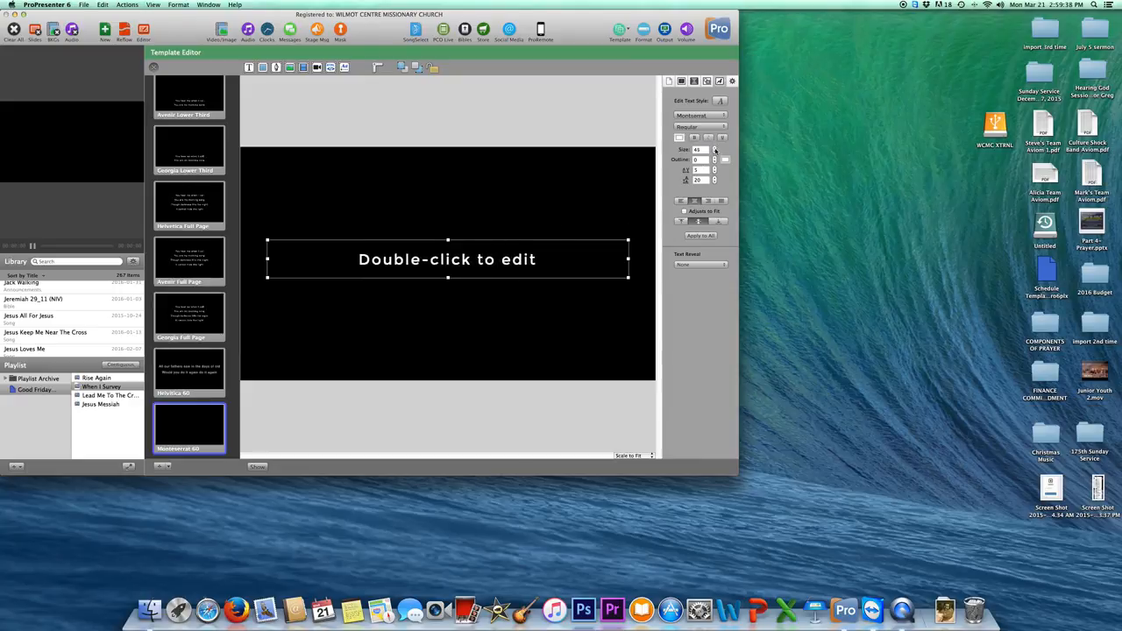
click(715, 149)
click(715, 149)
click(715, 149)
click(714, 149)
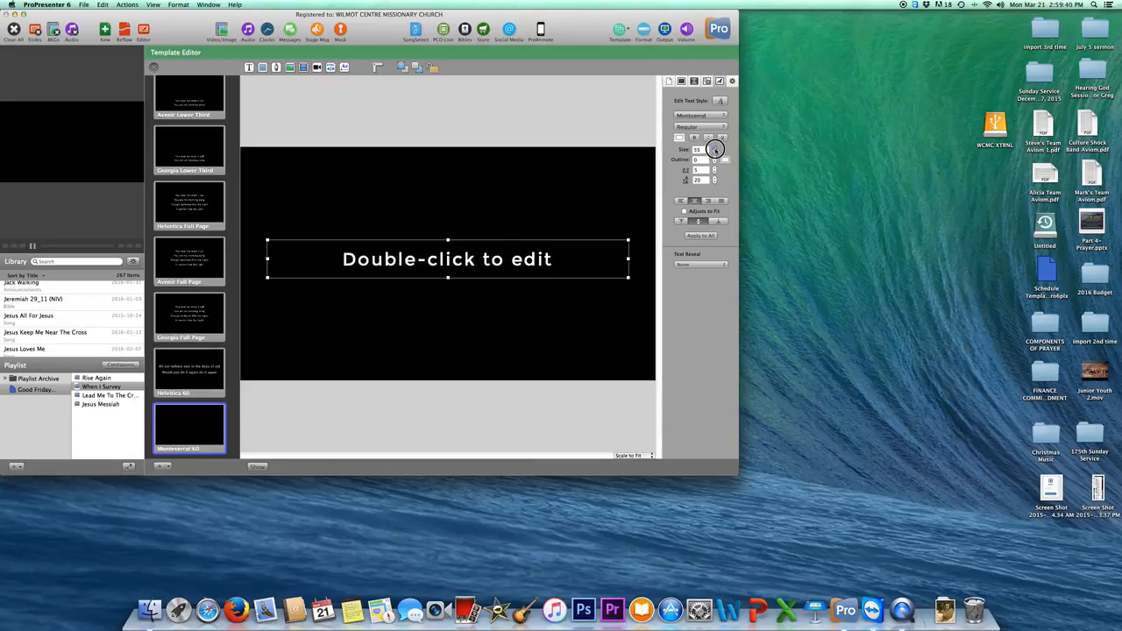
click(714, 150)
click(715, 149)
click(715, 149)
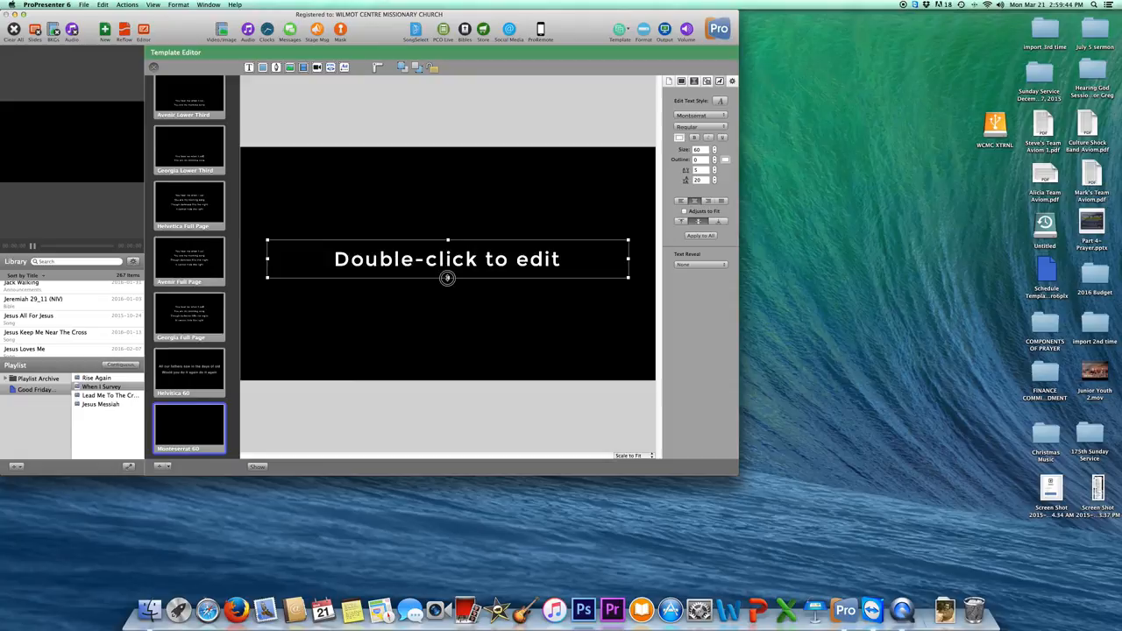
Drag the text box handles to make it taller and wider, spanning most of the slide.
drag(447, 278, 447, 315)
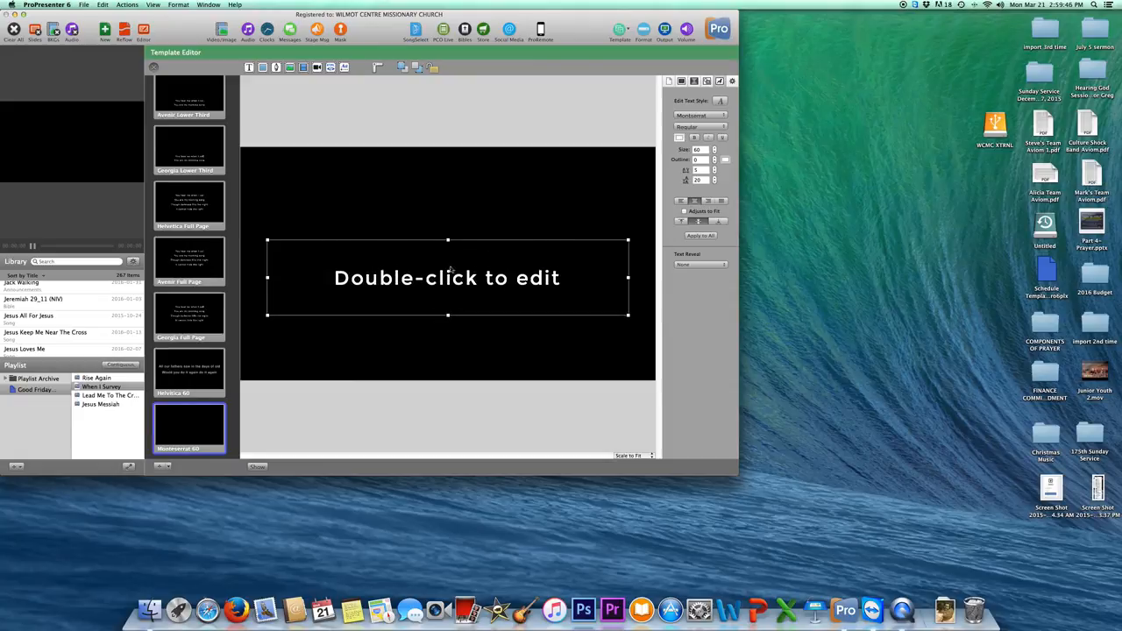
drag(450, 239, 450, 228)
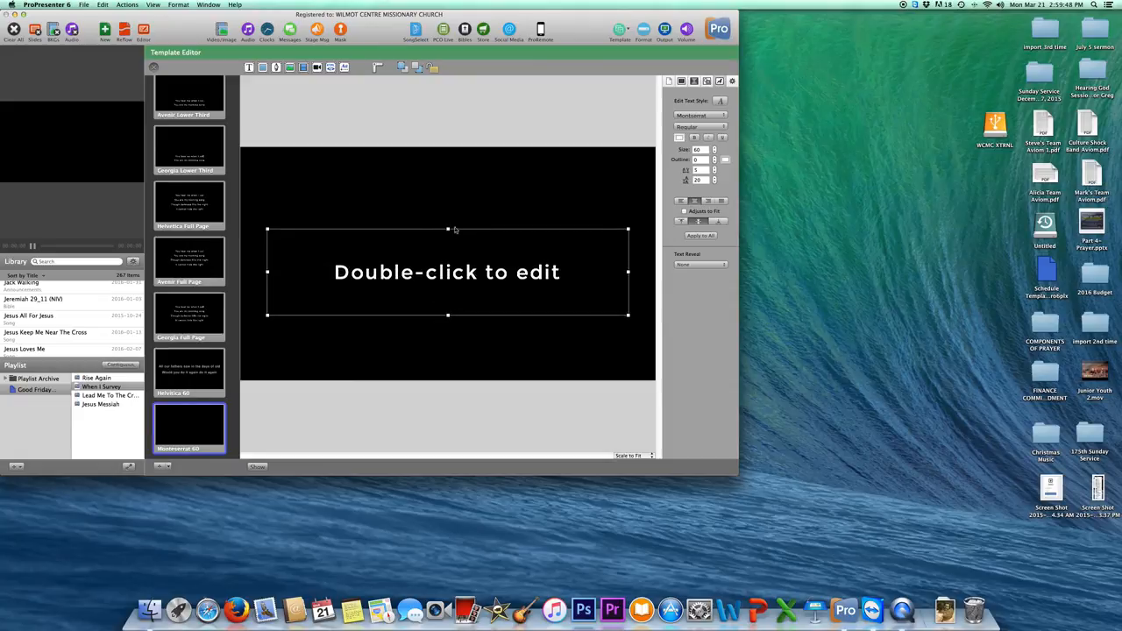
drag(628, 229, 647, 216)
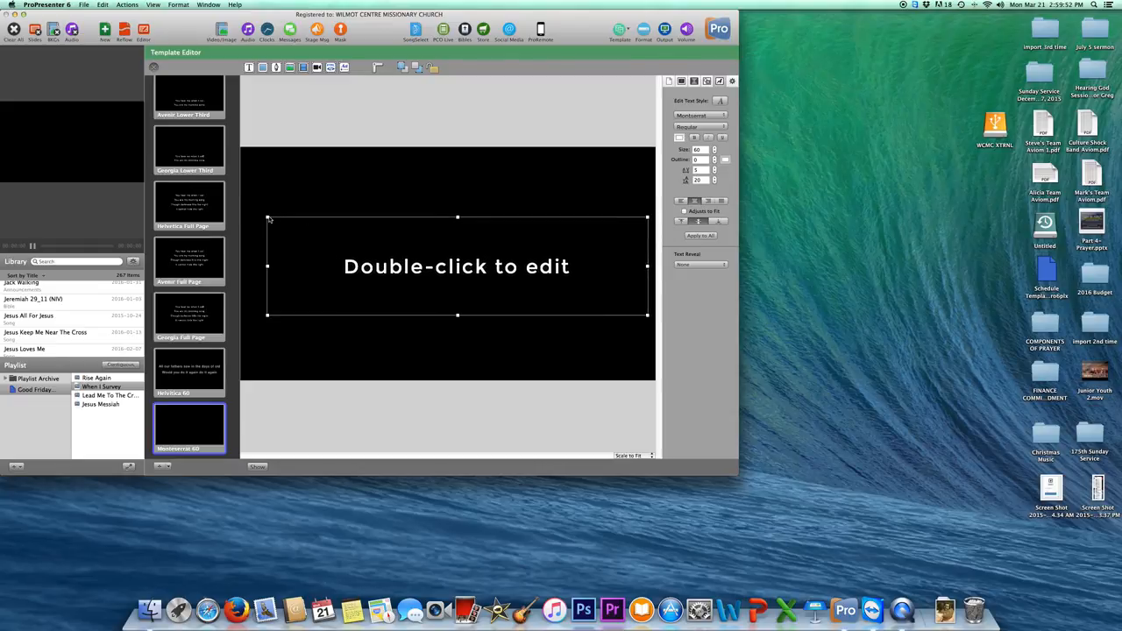
drag(267, 215, 250, 209)
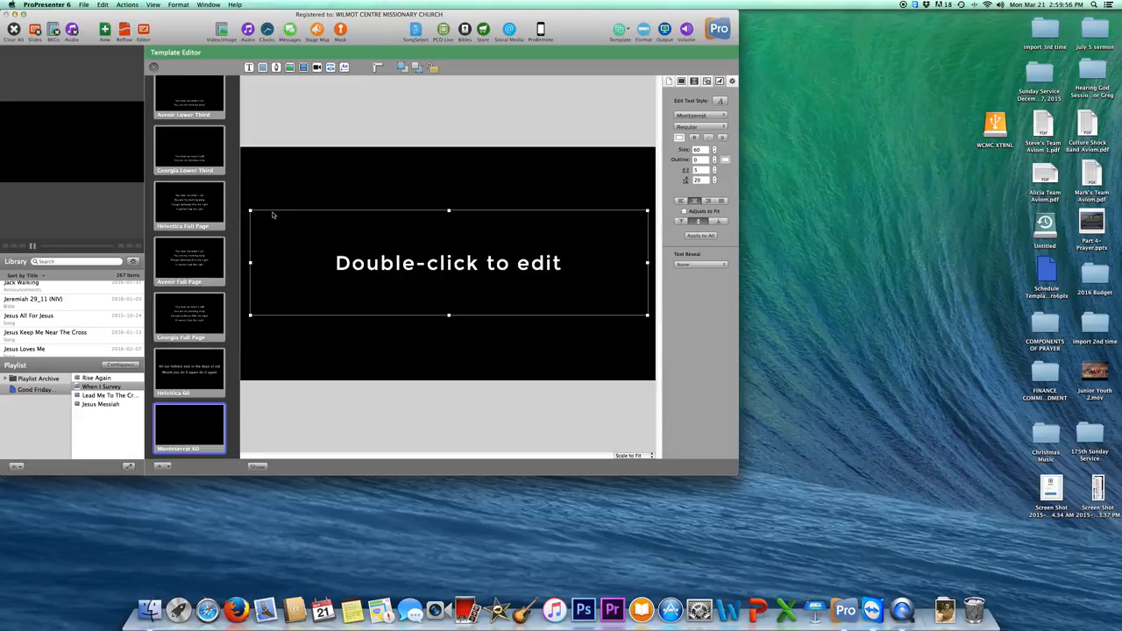
Select the text box and raise its text outline thickness to 3.
double_click(487, 267)
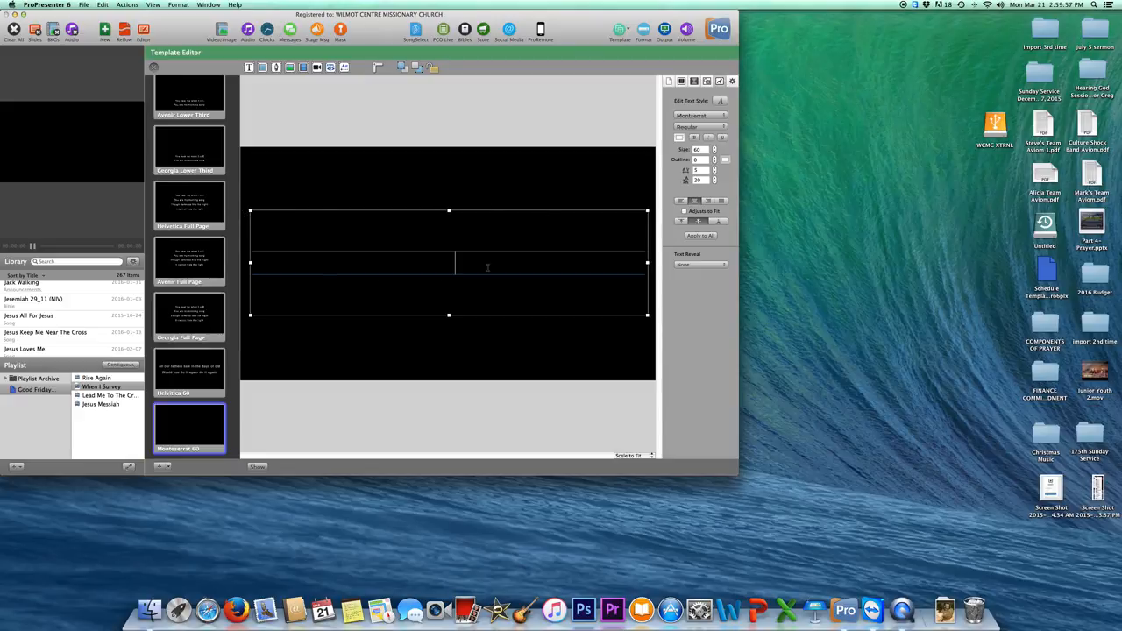
click(491, 218)
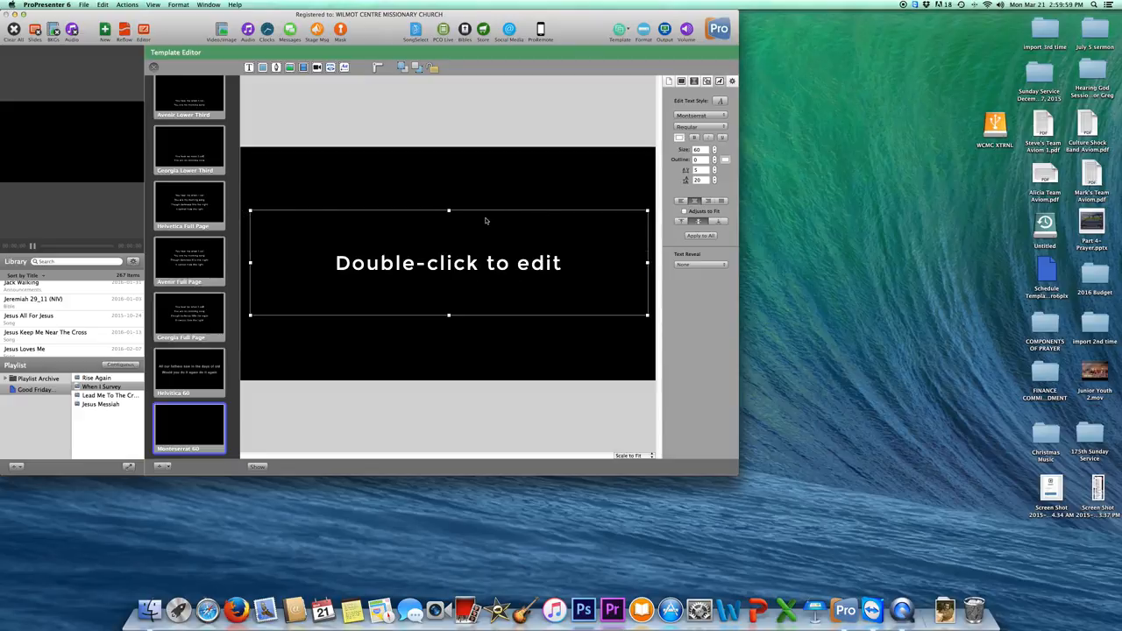
click(714, 158)
click(714, 159)
click(714, 159)
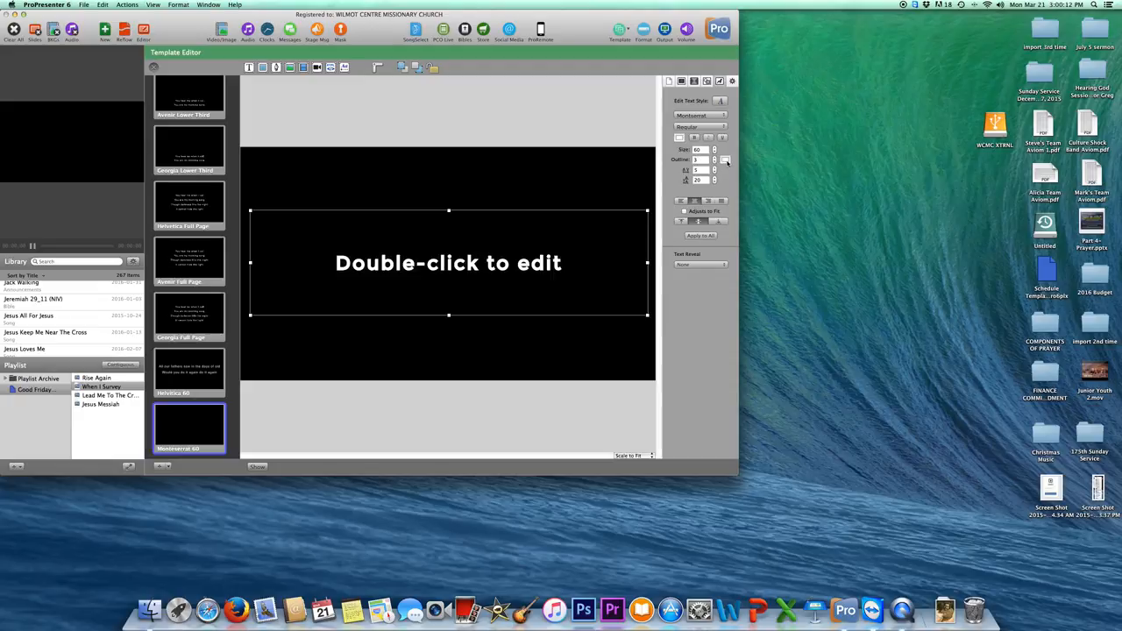
Set the outline colour to black in the Colors picker, then reselect the text box.
click(724, 161)
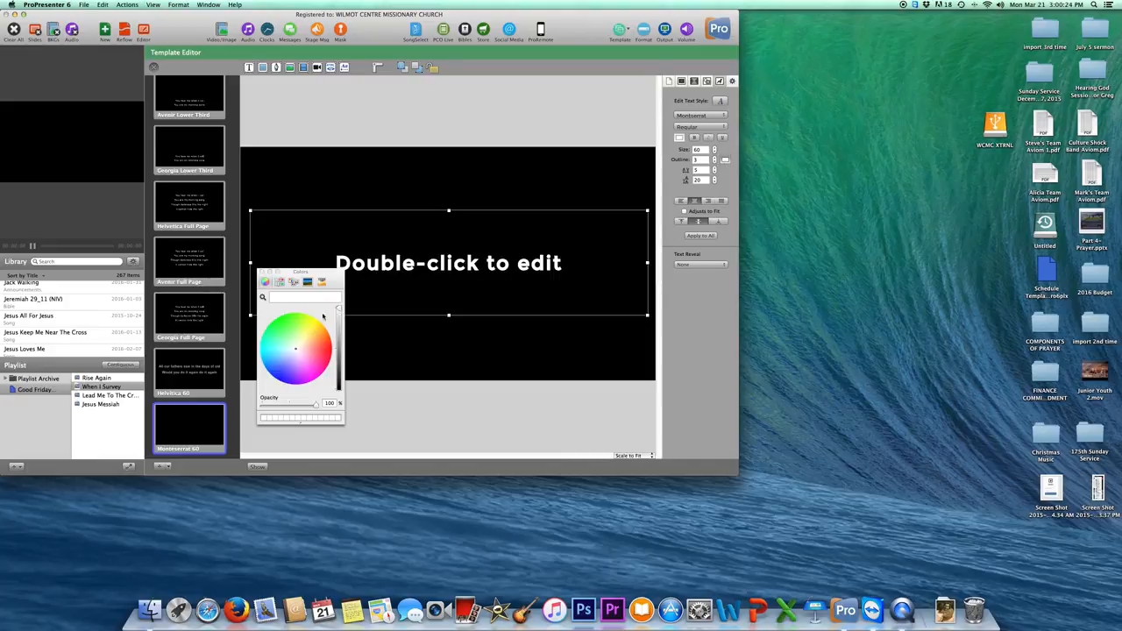
drag(340, 312, 335, 395)
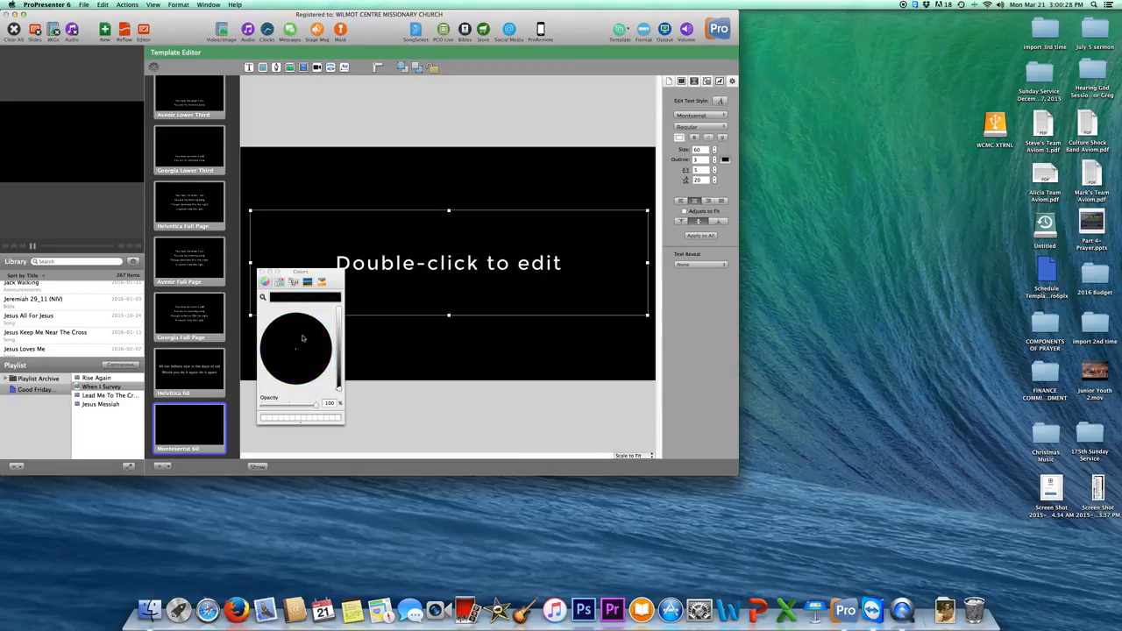
click(263, 274)
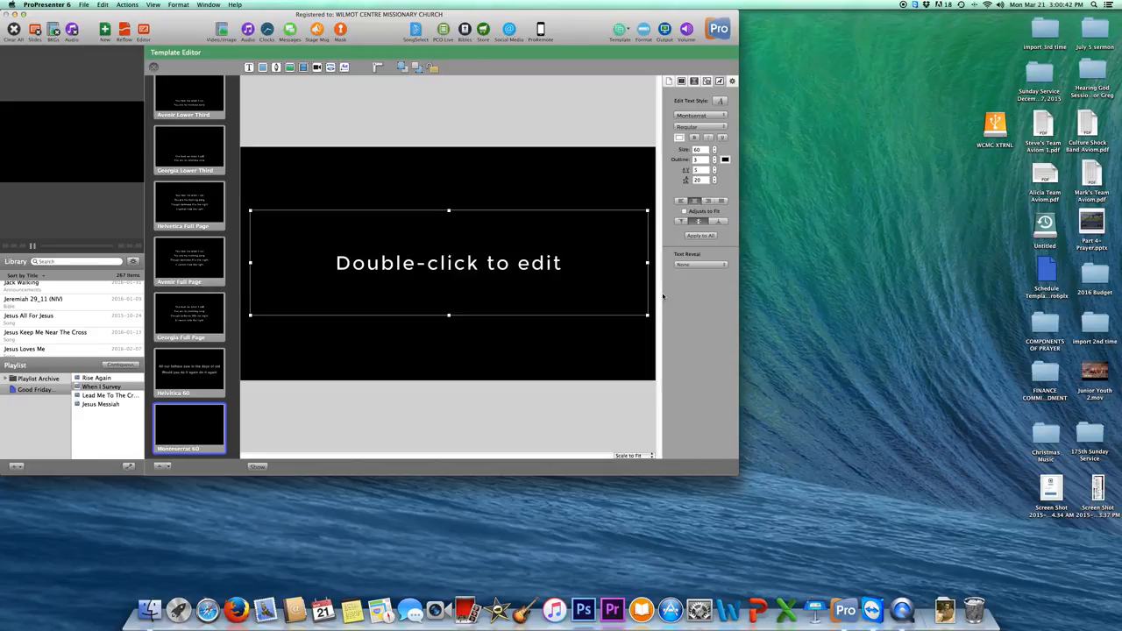
double_click(496, 266)
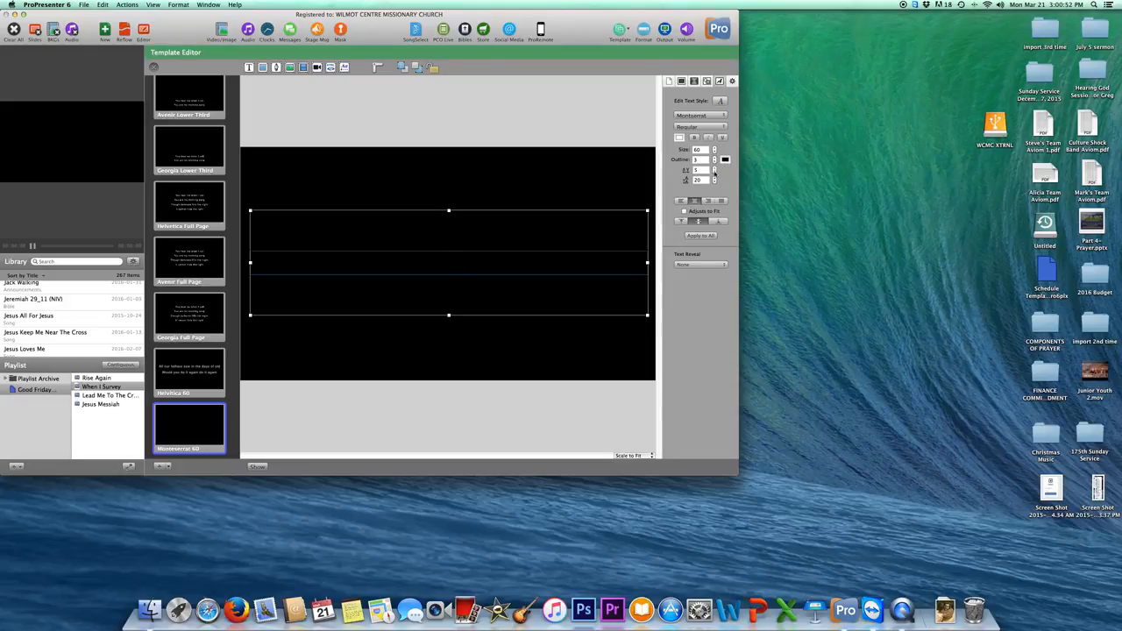
click(530, 189)
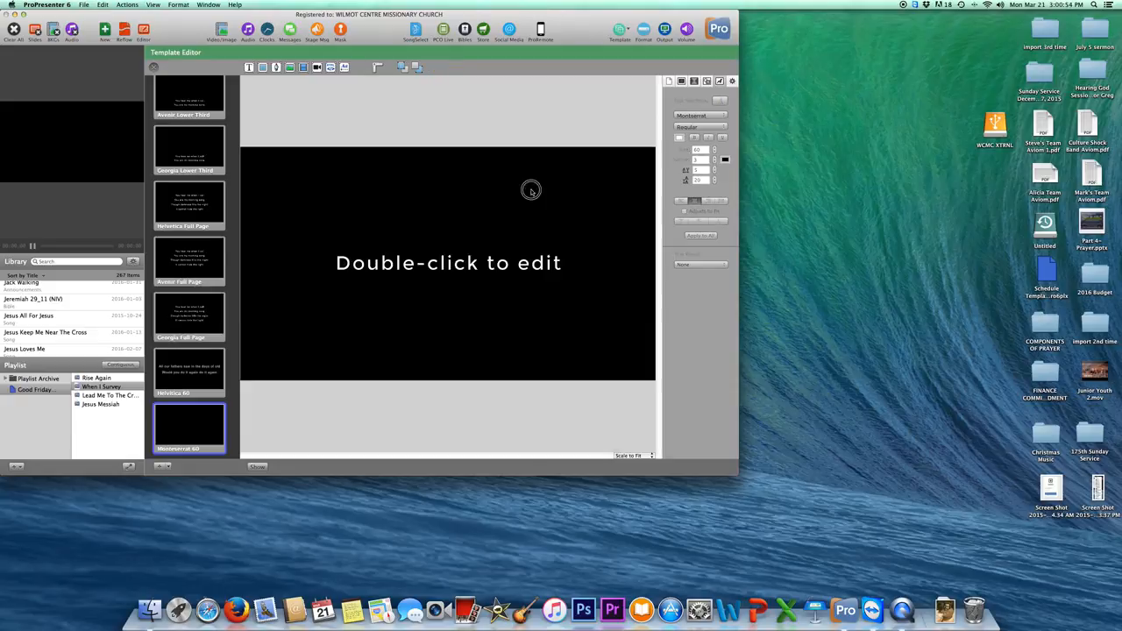
Replace the template box's text with 'Test text'.
double_click(483, 262)
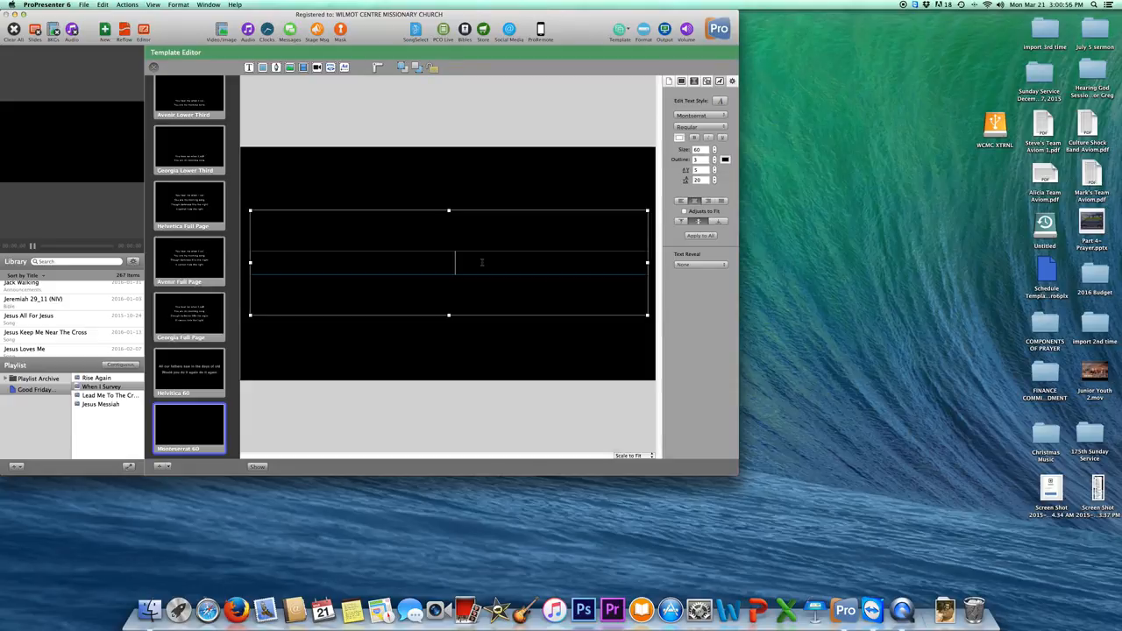
text(Test text)
click(579, 180)
Adjust the text box's character spacing, settling on 8.
click(543, 248)
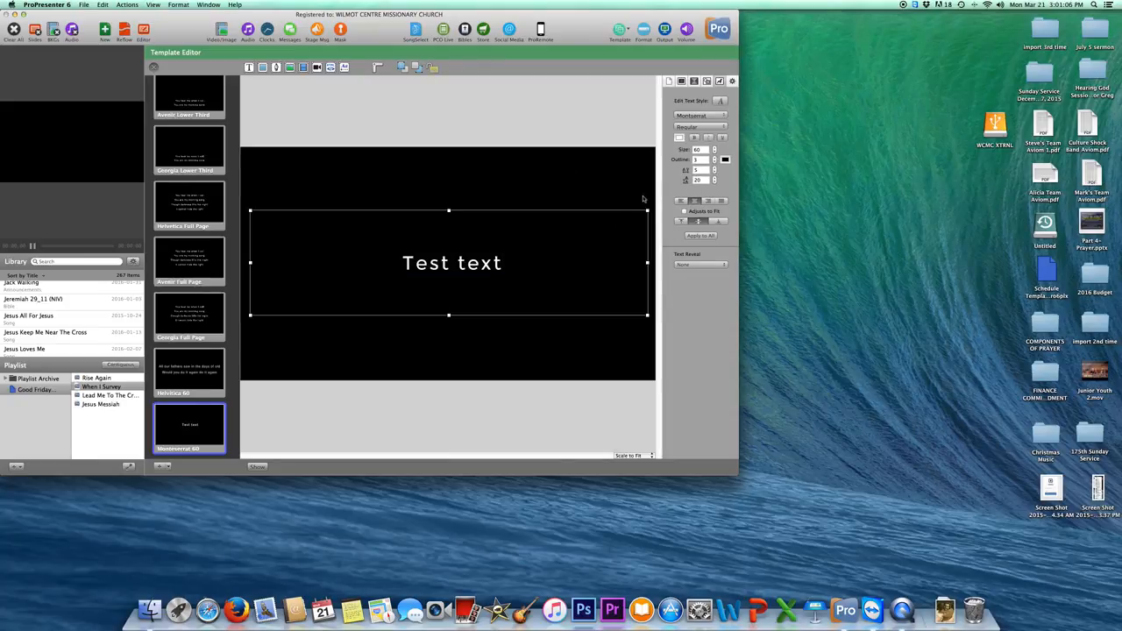
click(715, 173)
click(715, 172)
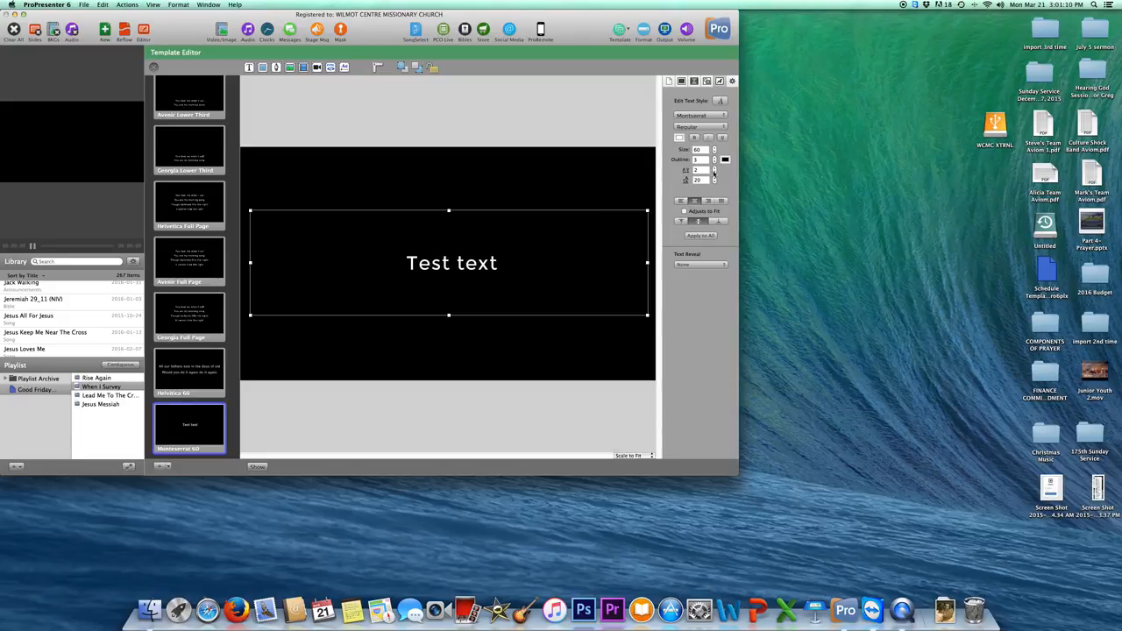
click(714, 172)
click(715, 173)
click(714, 173)
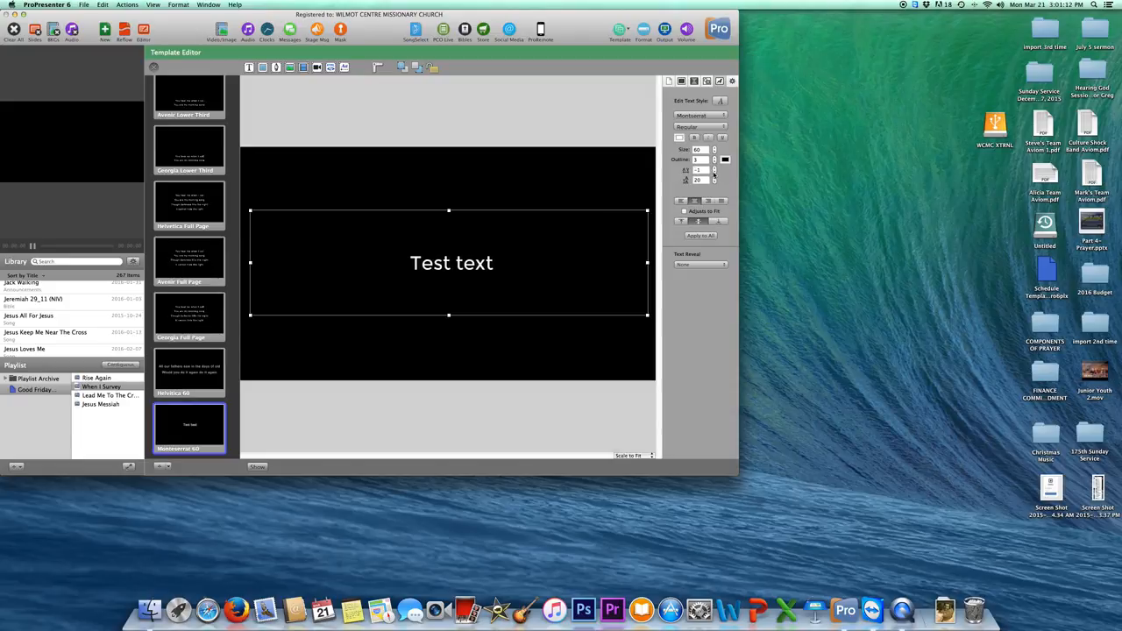
click(715, 173)
click(715, 172)
click(714, 172)
click(715, 172)
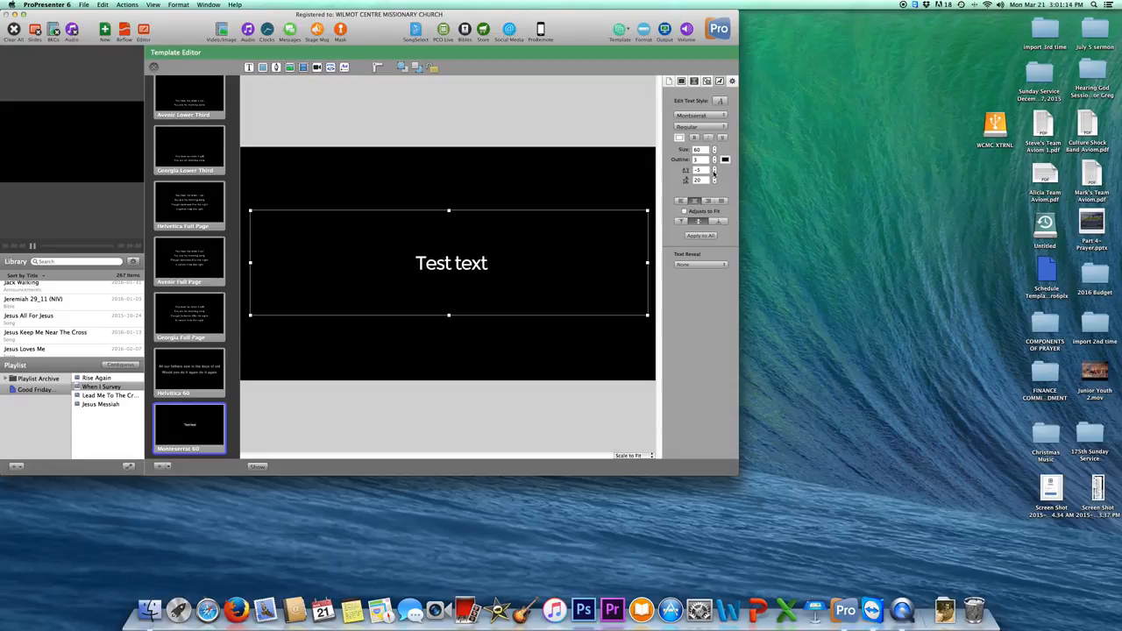
click(715, 172)
click(714, 170)
click(715, 170)
click(715, 171)
click(715, 170)
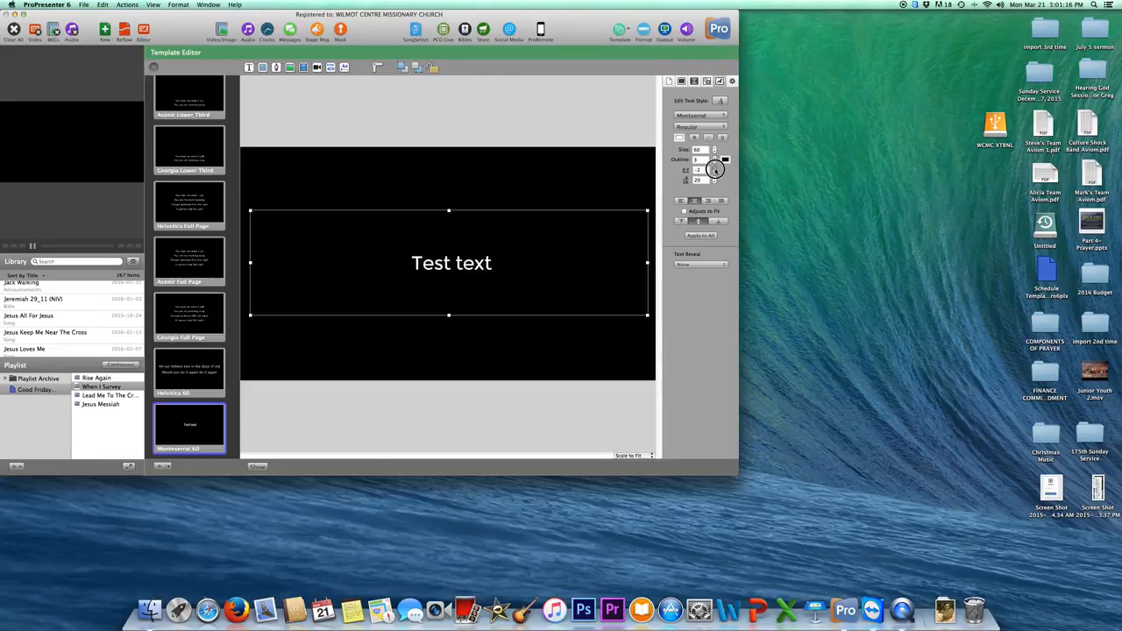
click(715, 170)
click(715, 170)
click(714, 170)
click(715, 170)
click(714, 170)
click(715, 170)
click(715, 170)
click(714, 170)
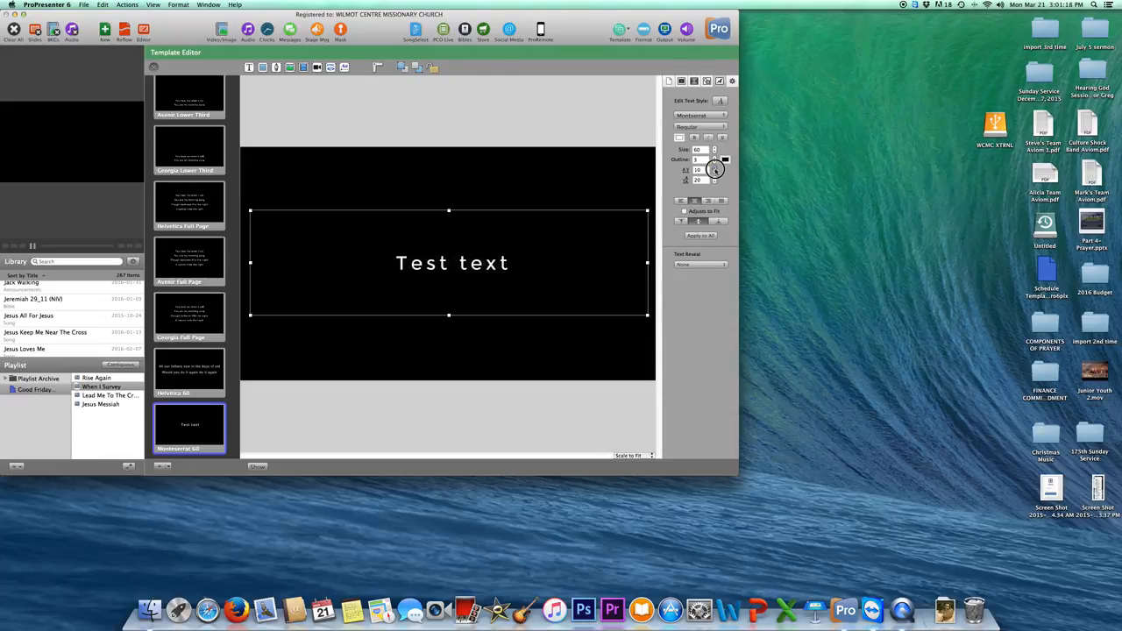
click(714, 171)
click(714, 170)
click(715, 170)
click(715, 170)
click(714, 175)
click(715, 175)
click(715, 174)
click(715, 175)
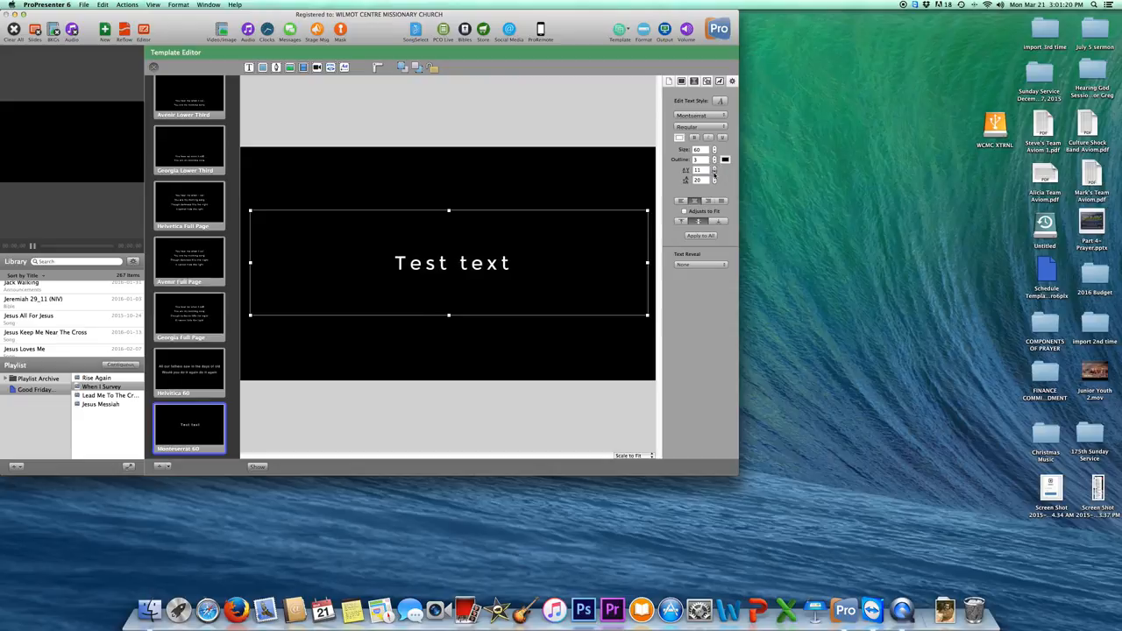
click(714, 174)
click(715, 175)
click(715, 174)
Add a second 'Test text' line below the first in the text box.
double_click(510, 266)
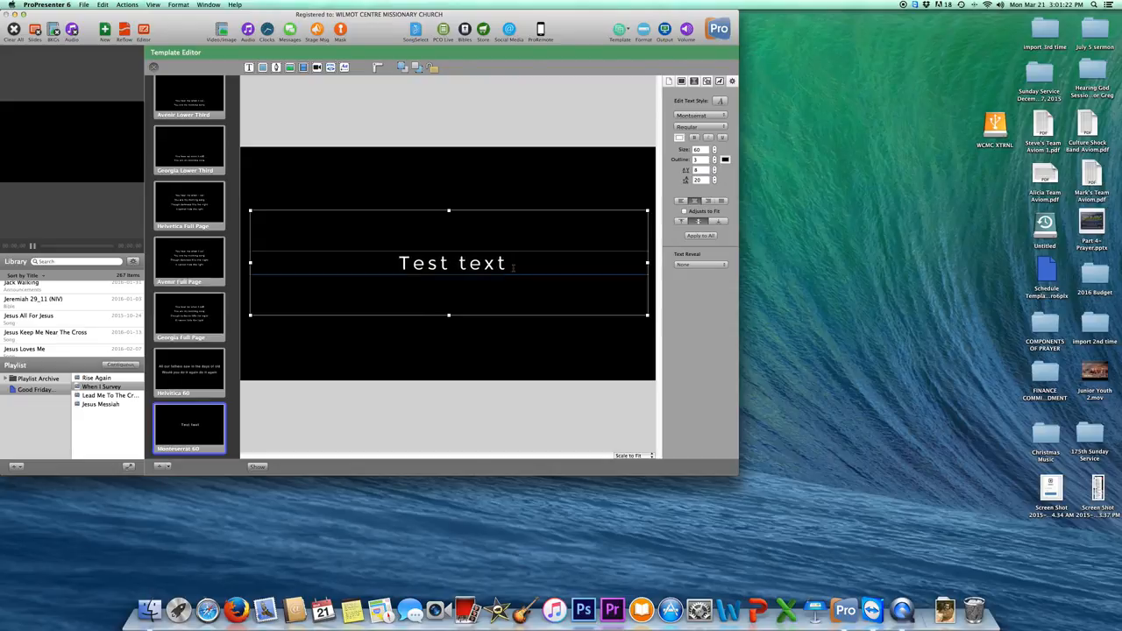
key(Return)
text(TEs)
key(BackSpace)
key(BackSpace)
text(est)
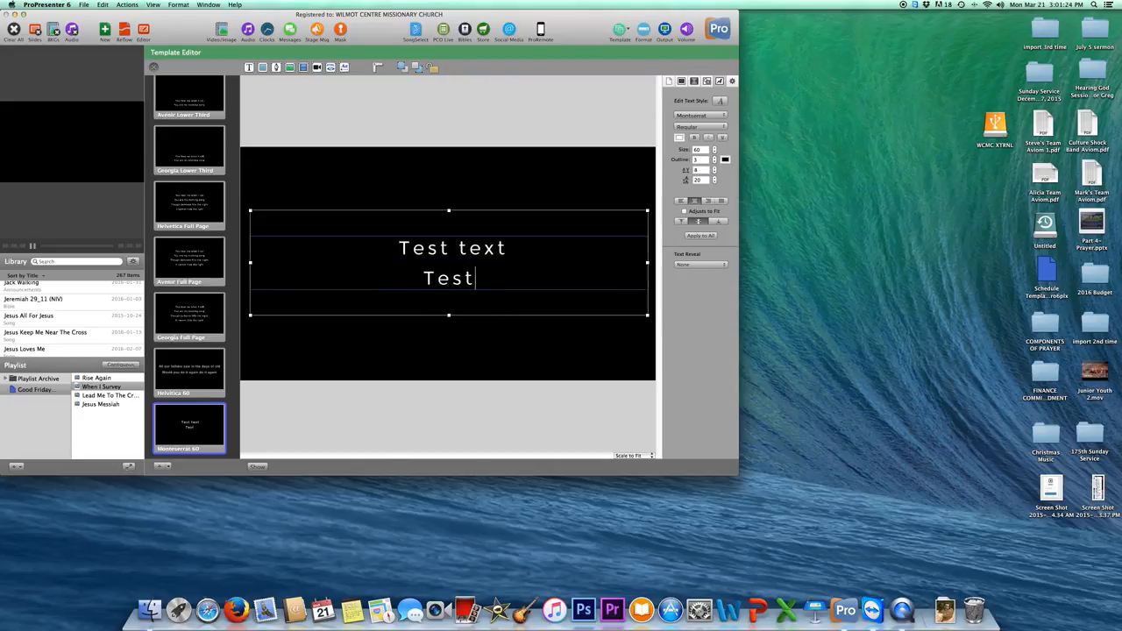
text( text)
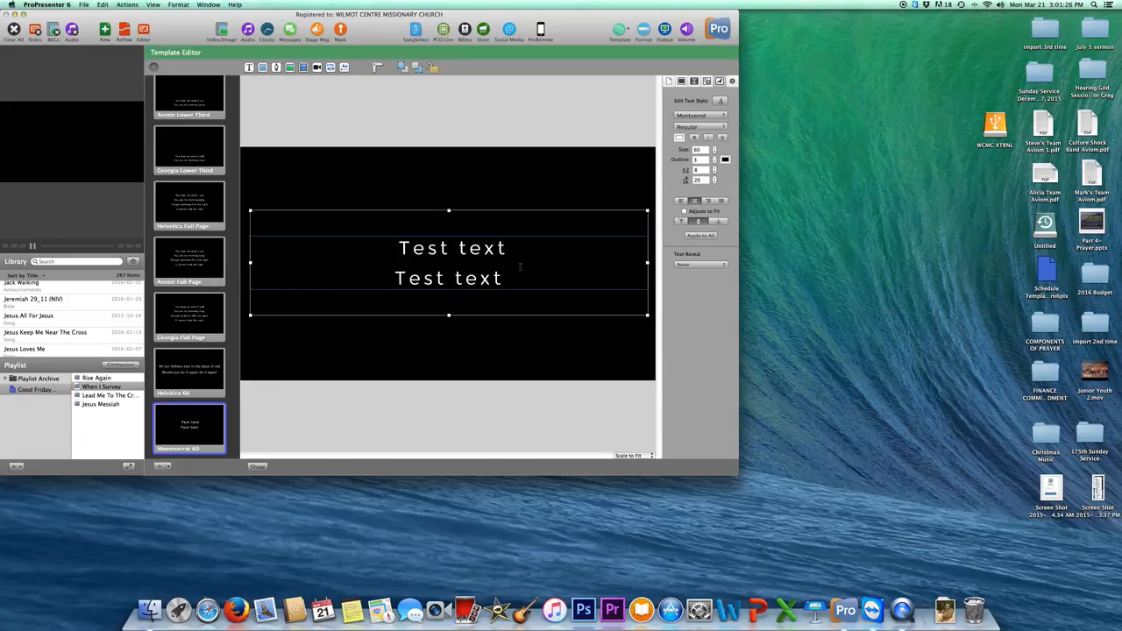
key(super+a)
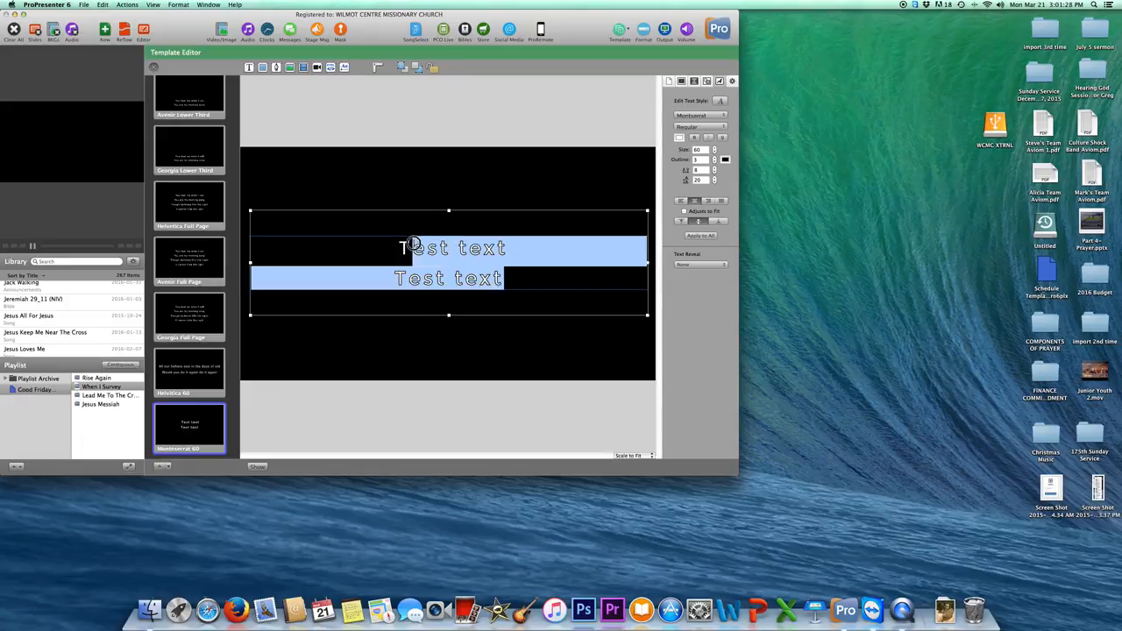
Drag the text box to the centre of the slide.
click(514, 157)
click(501, 248)
drag(501, 247, 520, 273)
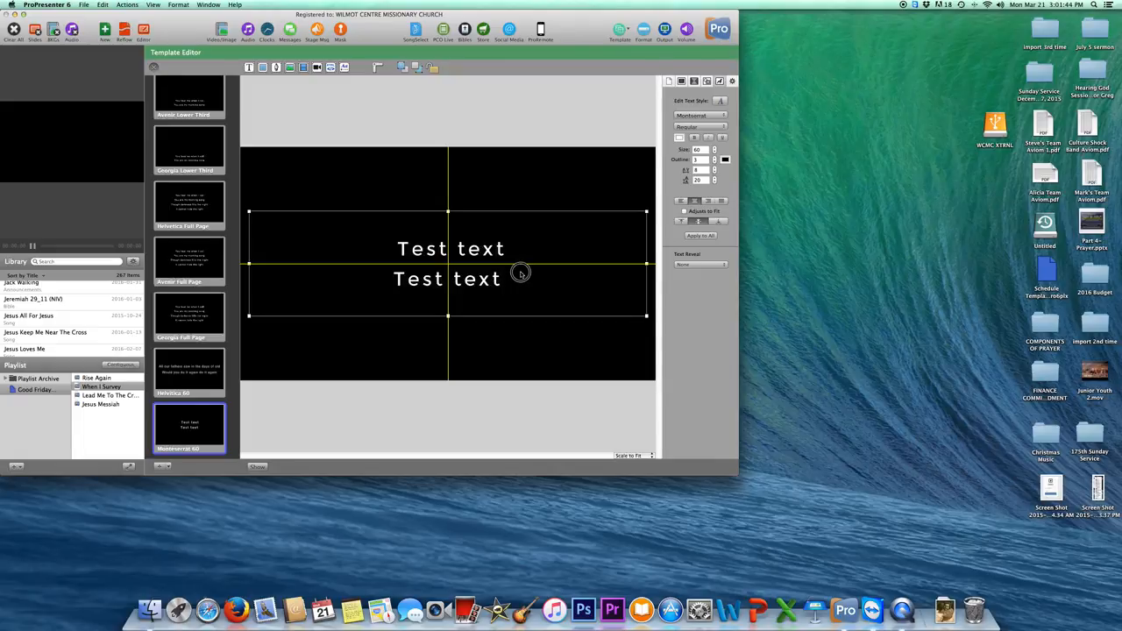
Nudge the text box up and back down so it rests at the slide centre.
drag(520, 274, 520, 247)
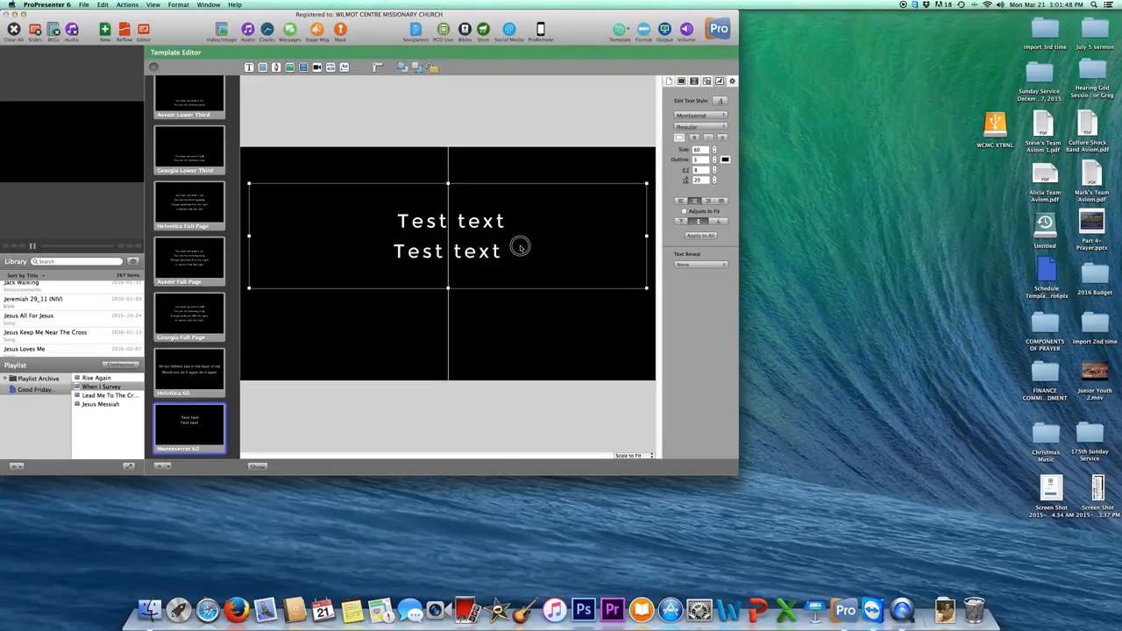
drag(520, 246, 518, 271)
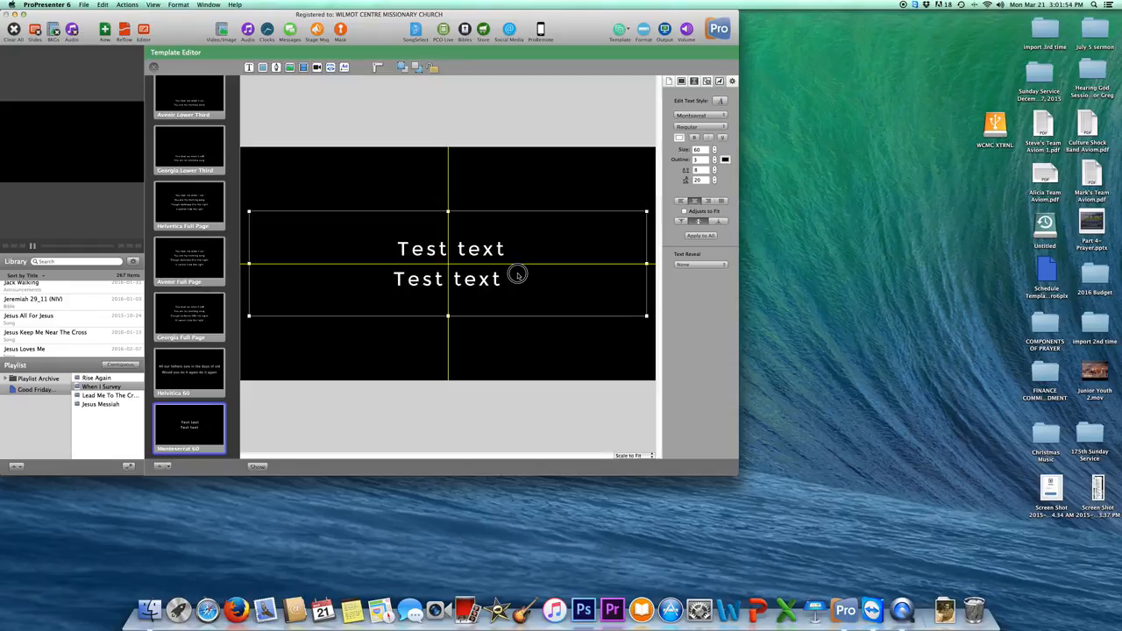
drag(518, 274, 518, 276)
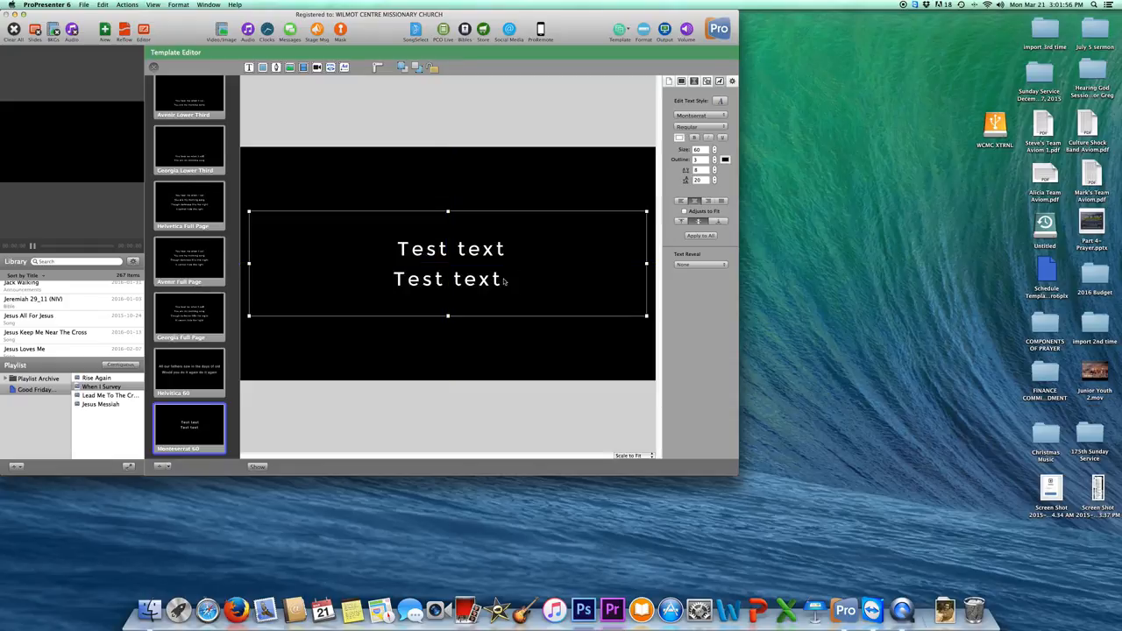
Remove the stray leading space before the first 'Test text' line.
double_click(505, 280)
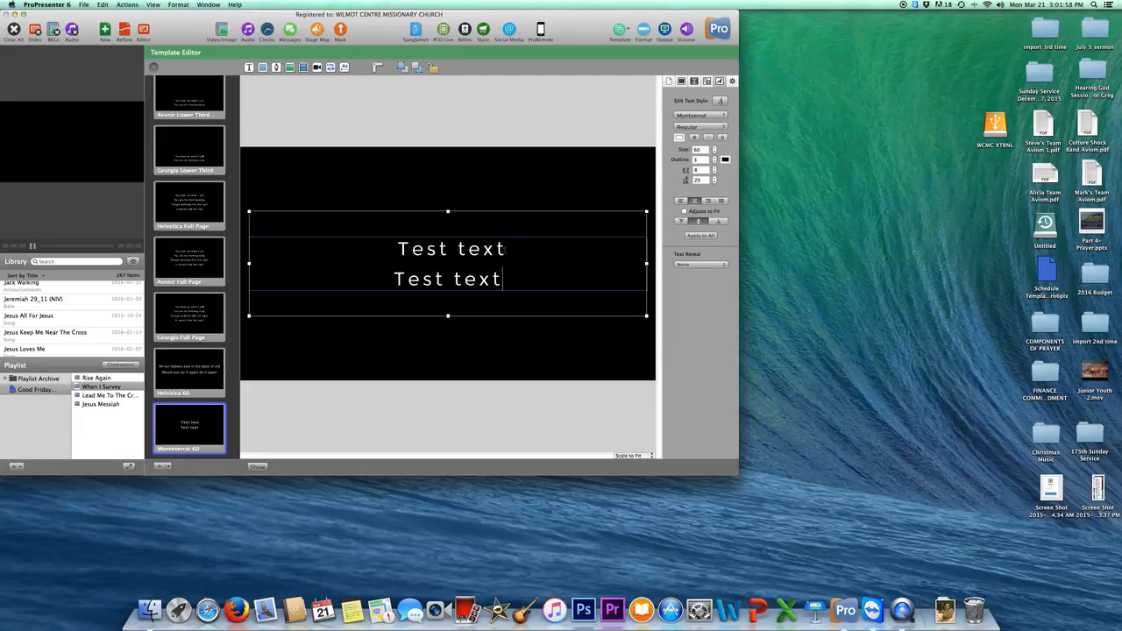
click(497, 188)
click(499, 272)
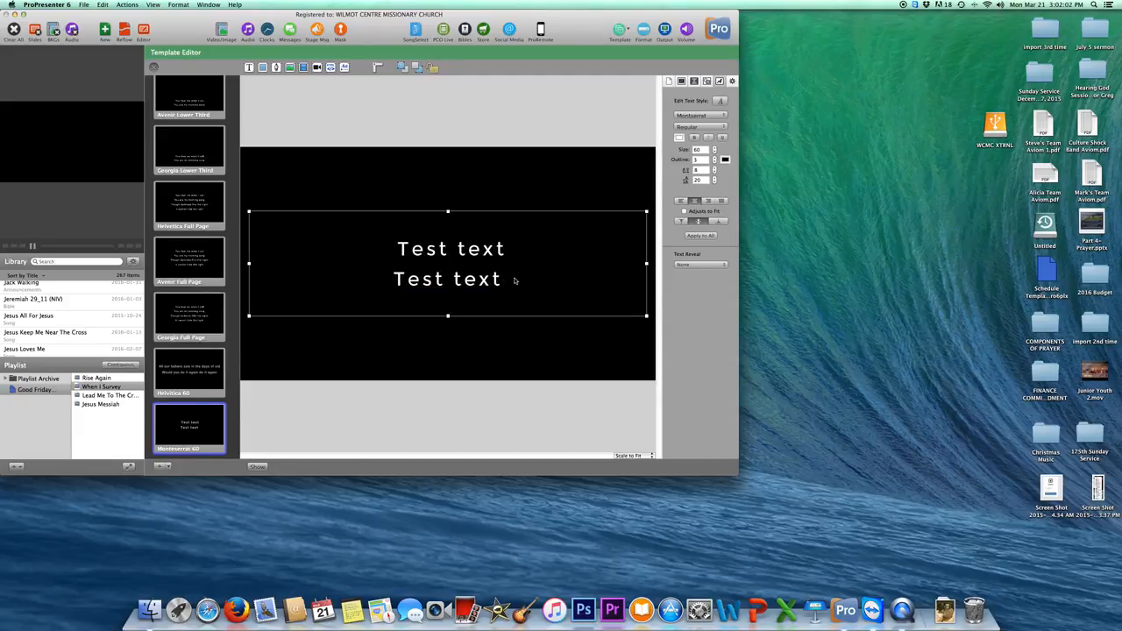
double_click(410, 249)
click(397, 250)
key(BackSpace)
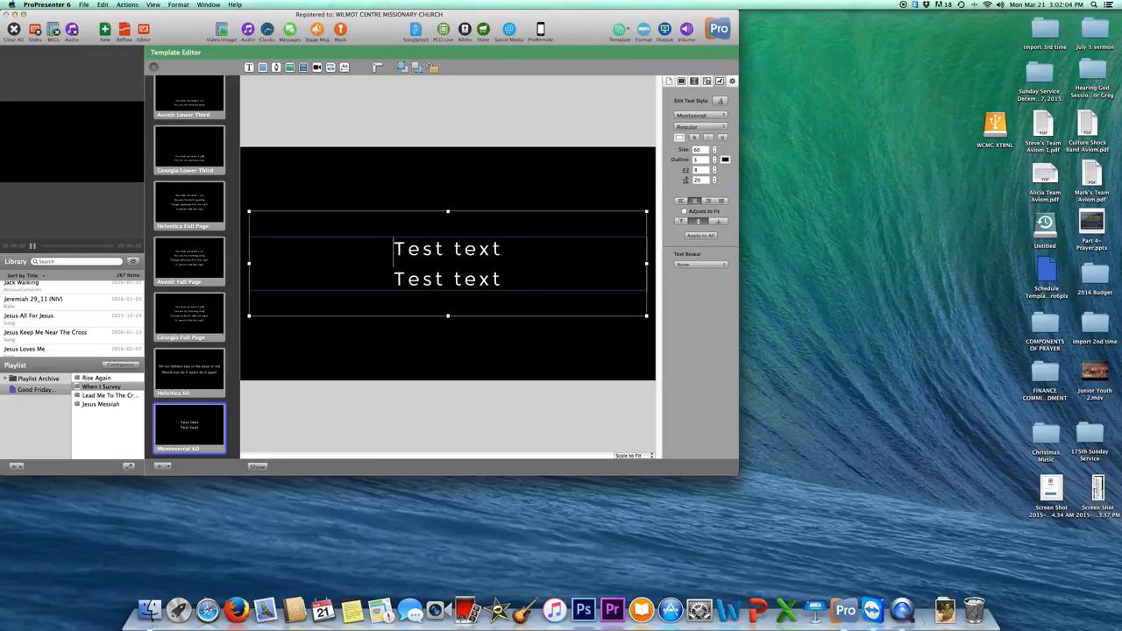
click(504, 192)
click(495, 270)
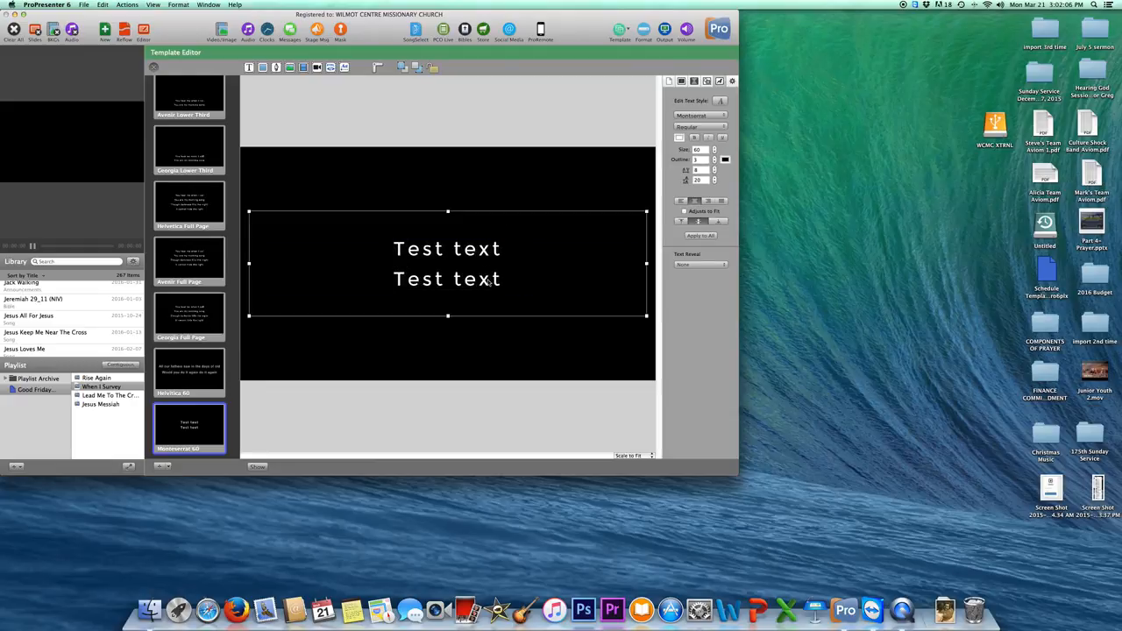
Adjust the line spacing between the two text lines, settling on 7.
click(716, 182)
click(716, 182)
click(715, 183)
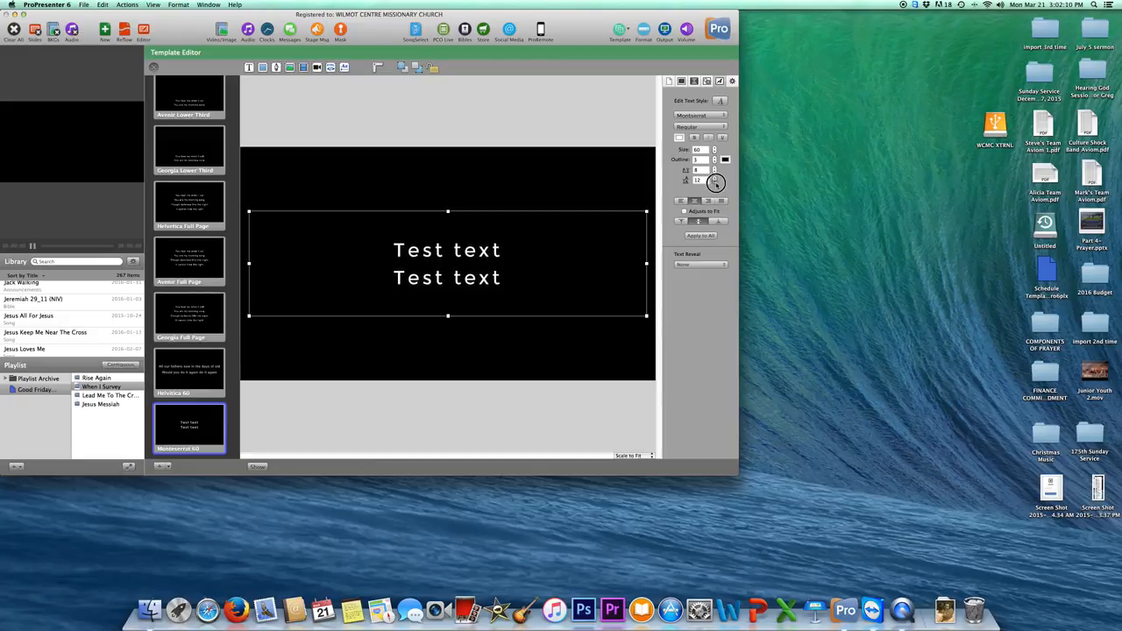
click(715, 183)
click(715, 183)
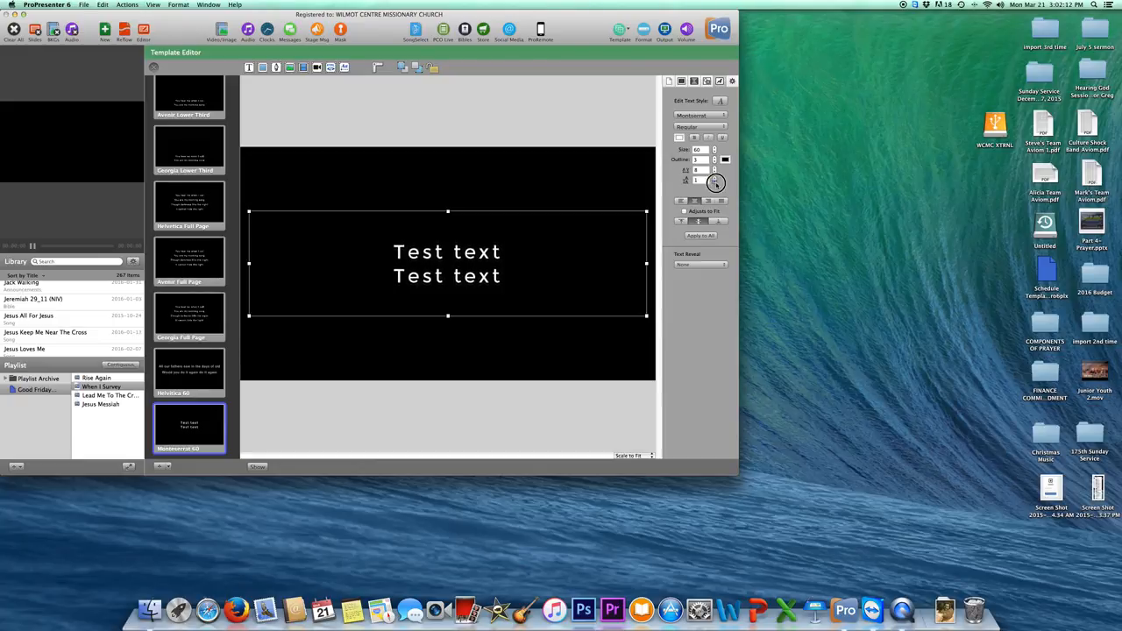
click(715, 183)
click(715, 183)
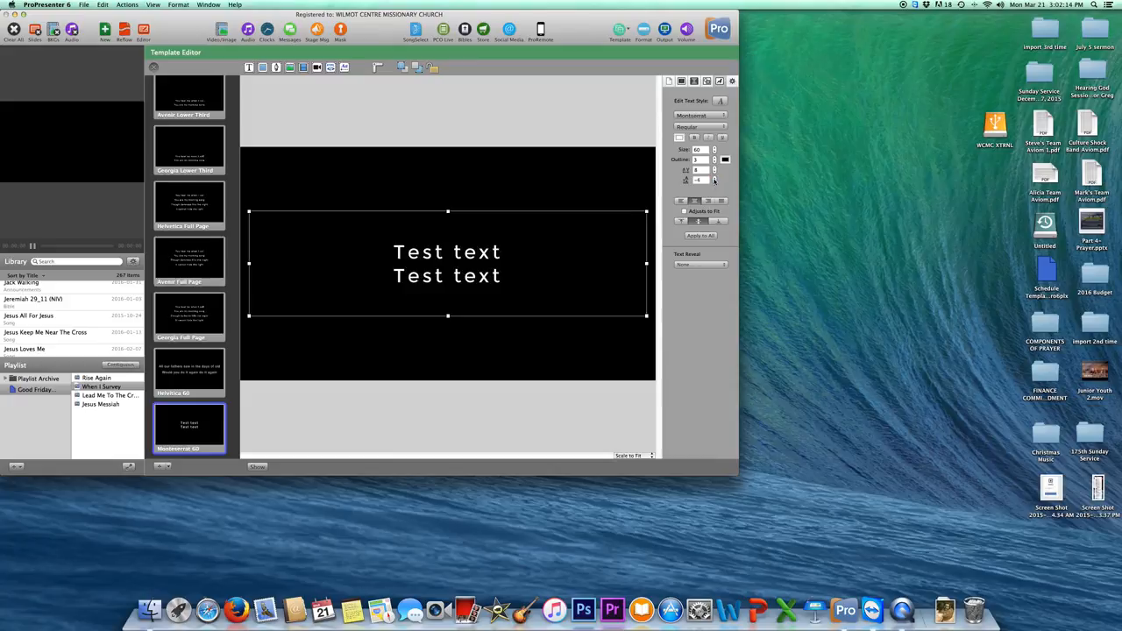
click(714, 178)
click(714, 178)
click(715, 178)
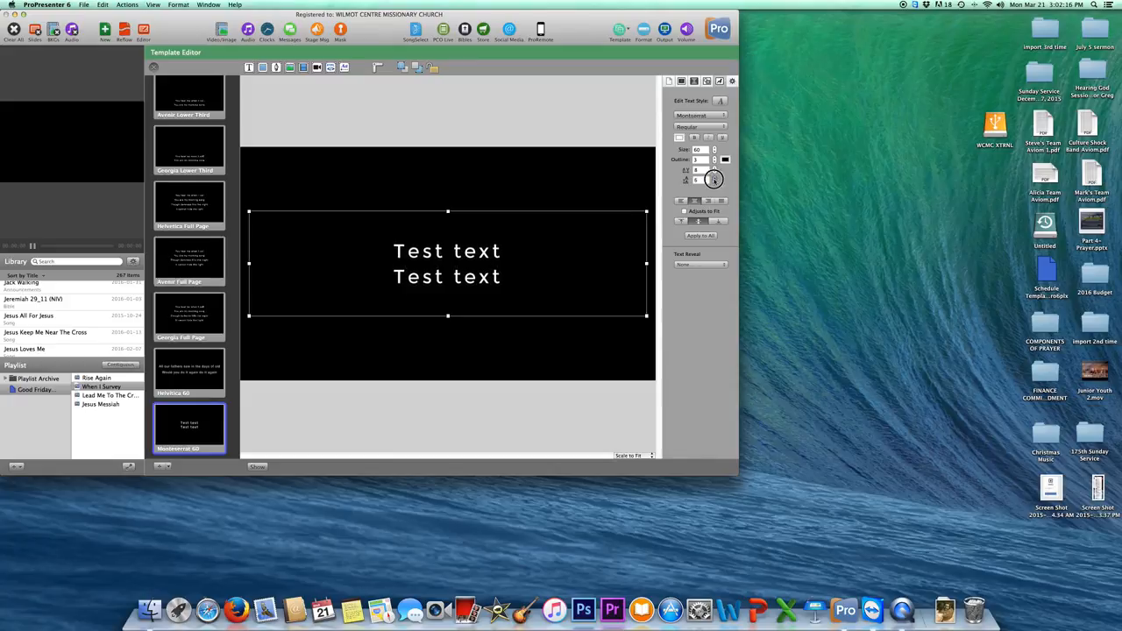
click(714, 178)
click(715, 178)
click(714, 178)
click(714, 178)
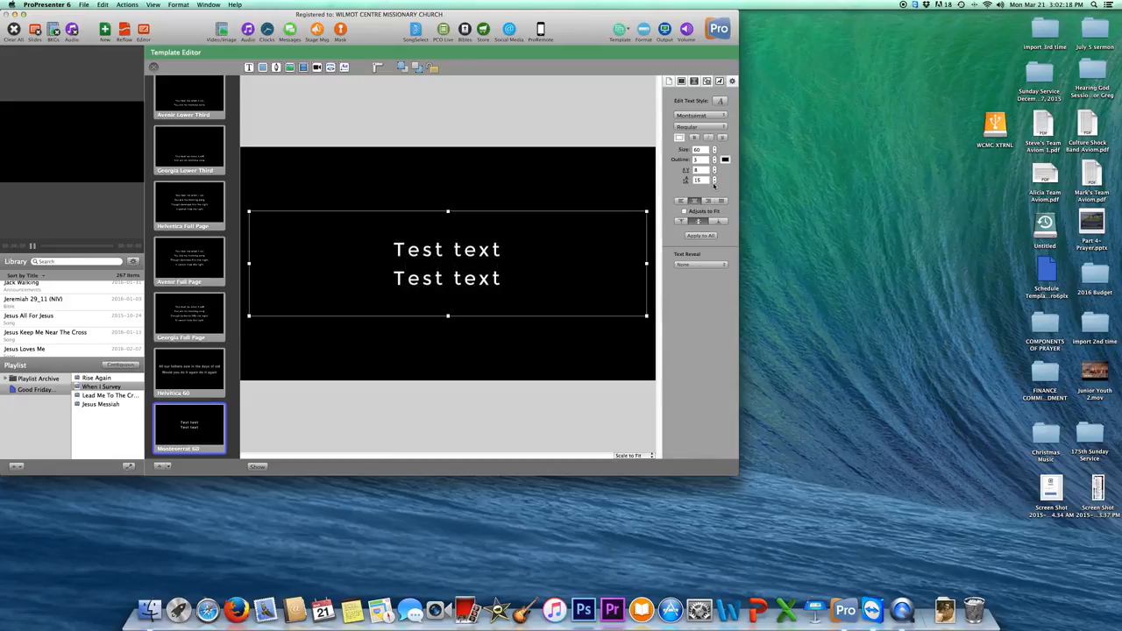
click(715, 182)
click(716, 183)
click(716, 182)
click(715, 182)
click(716, 183)
click(715, 183)
click(715, 182)
click(716, 183)
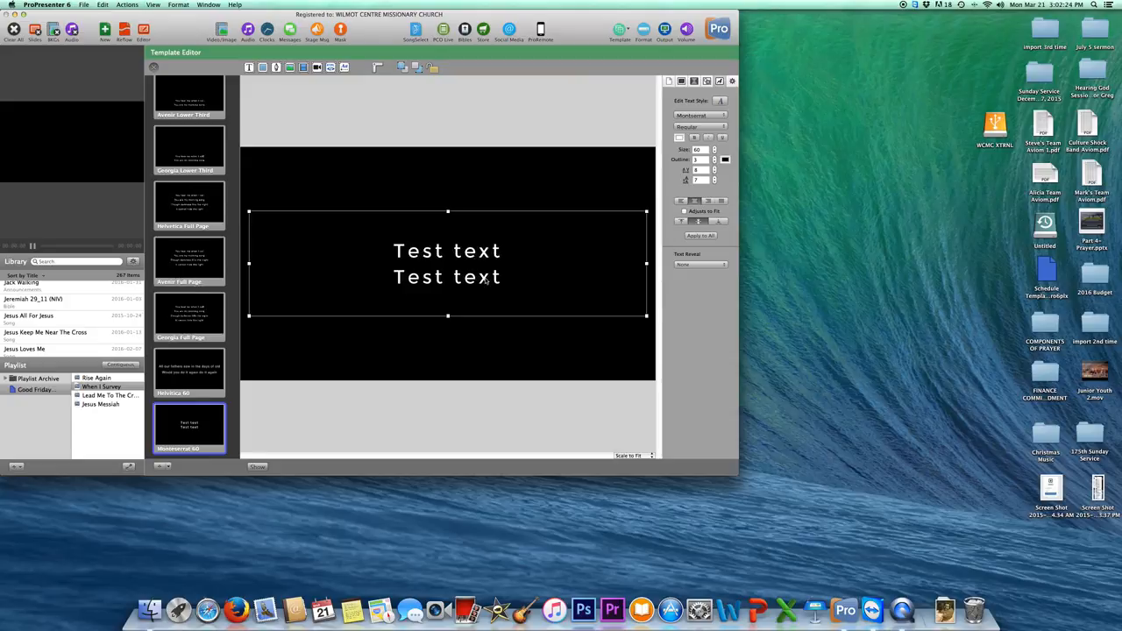
click(497, 183)
click(452, 279)
double_click(494, 279)
drag(506, 278, 354, 240)
key(BackSpace)
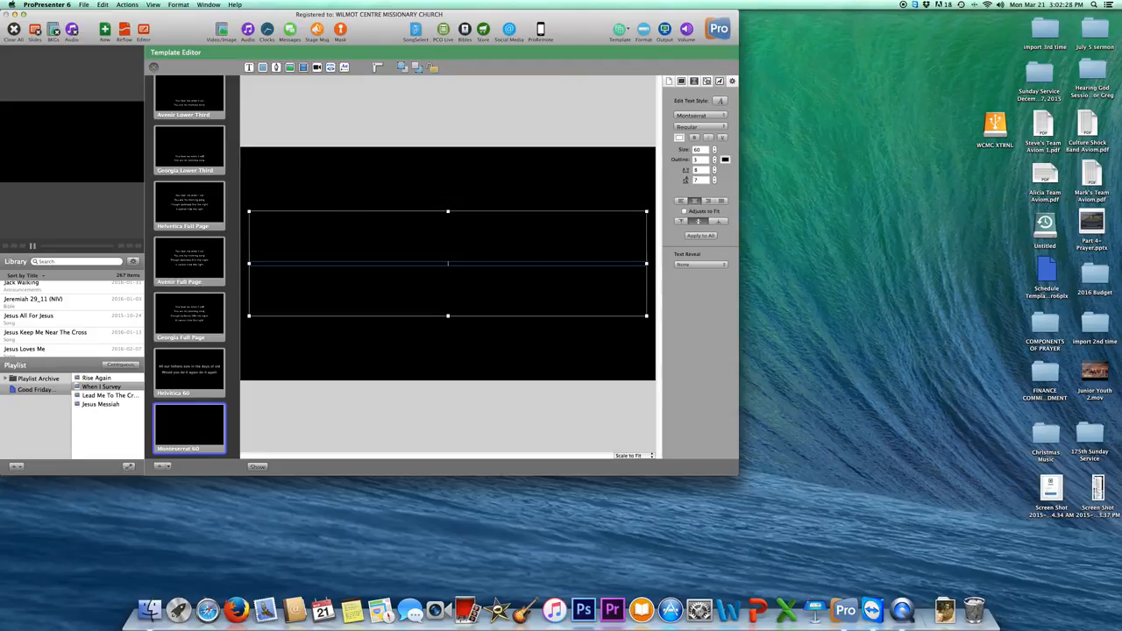
click(471, 183)
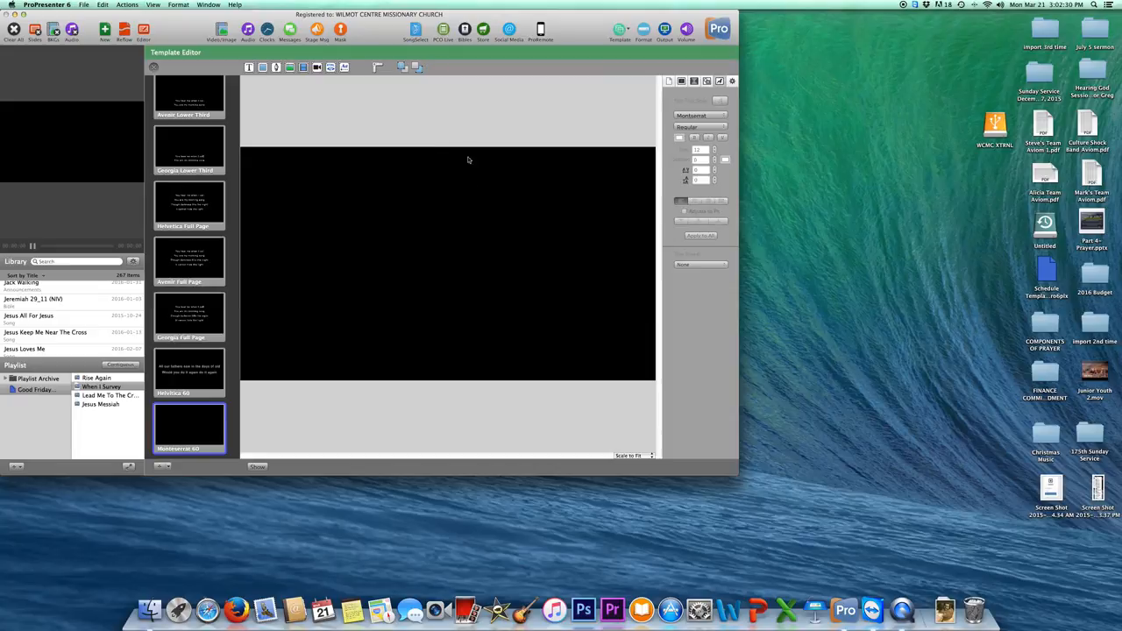
click(468, 233)
click(446, 136)
click(436, 264)
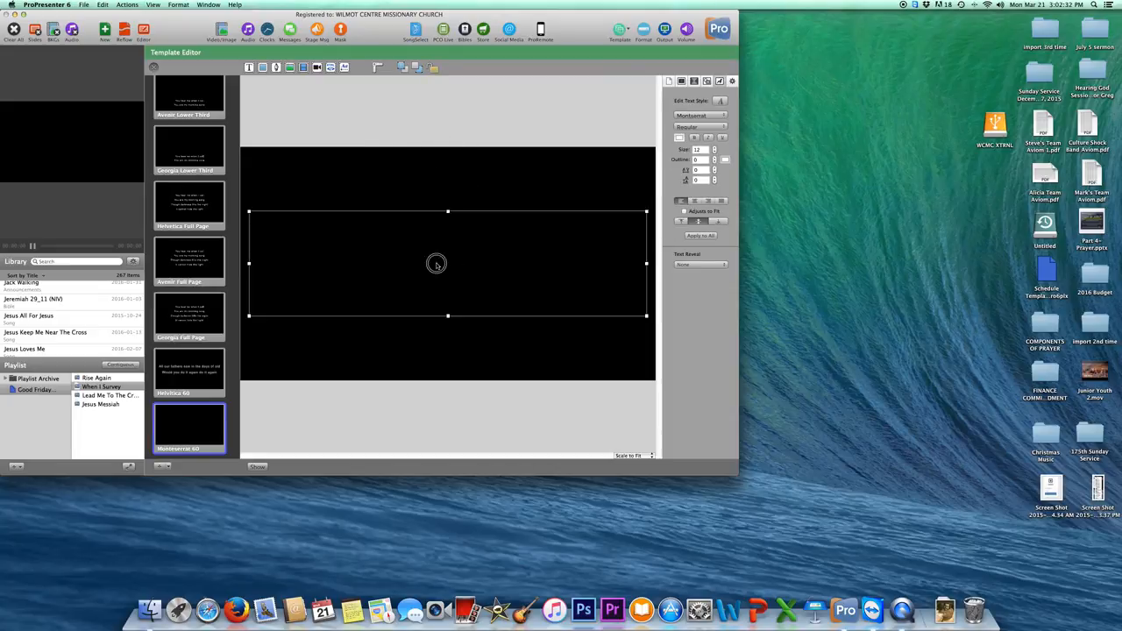
double_click(468, 261)
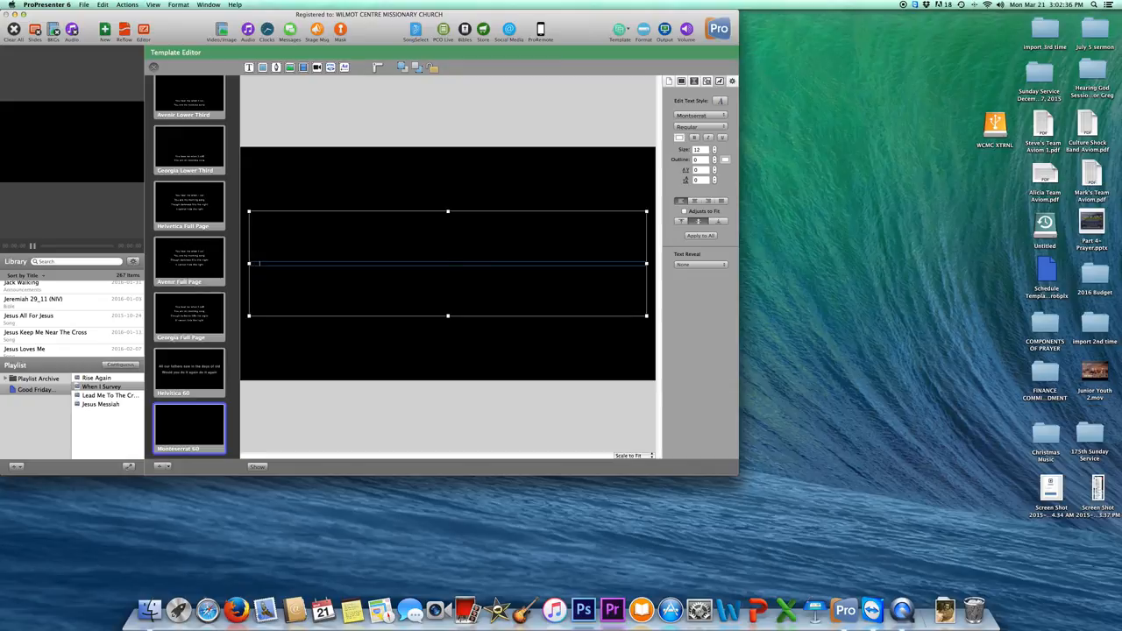
key(super+z)
key(super+z)
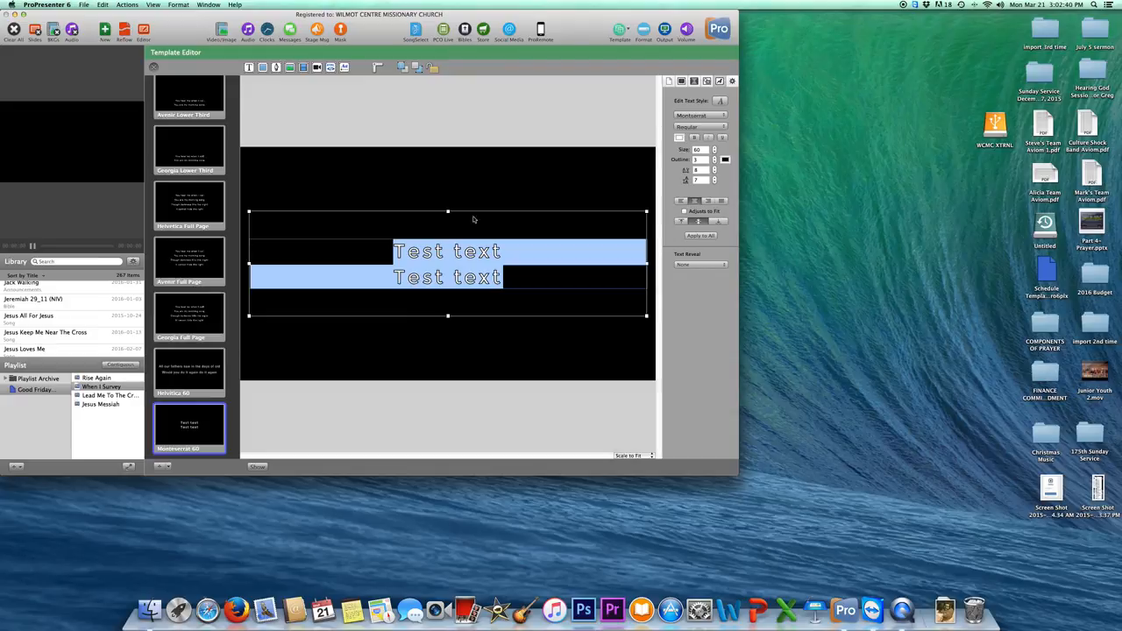
click(472, 238)
click(458, 139)
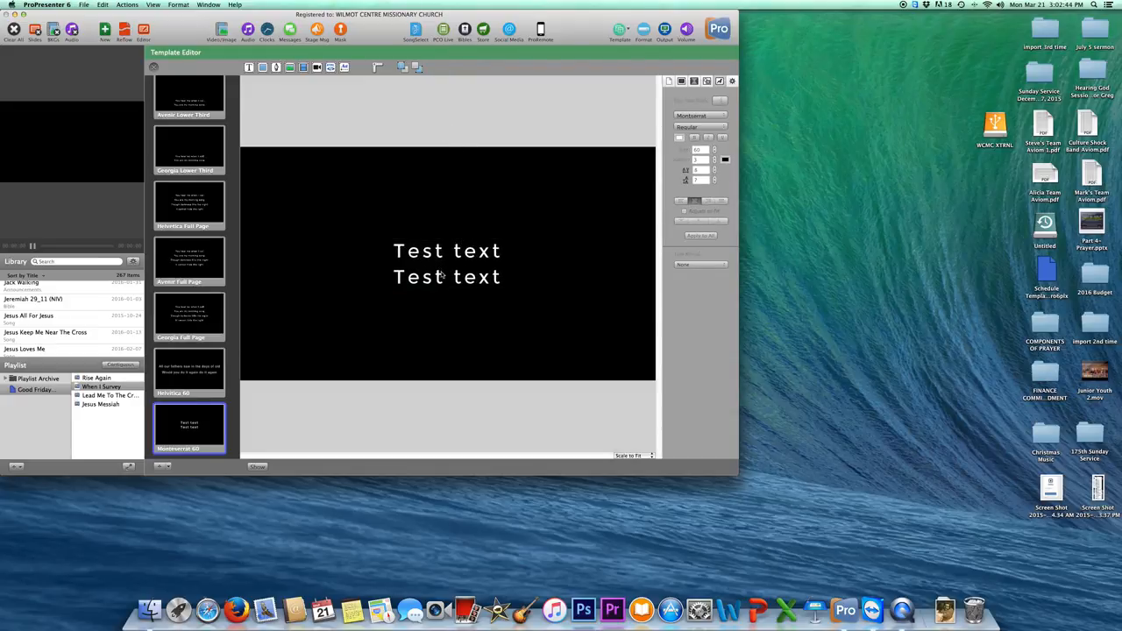
click(478, 258)
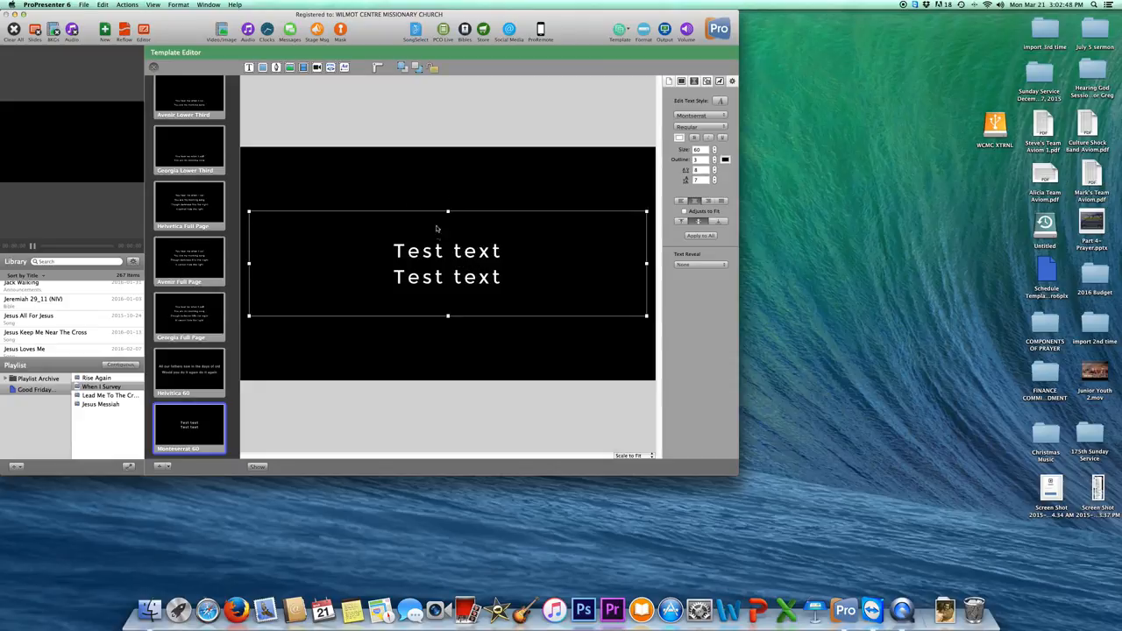
click(359, 122)
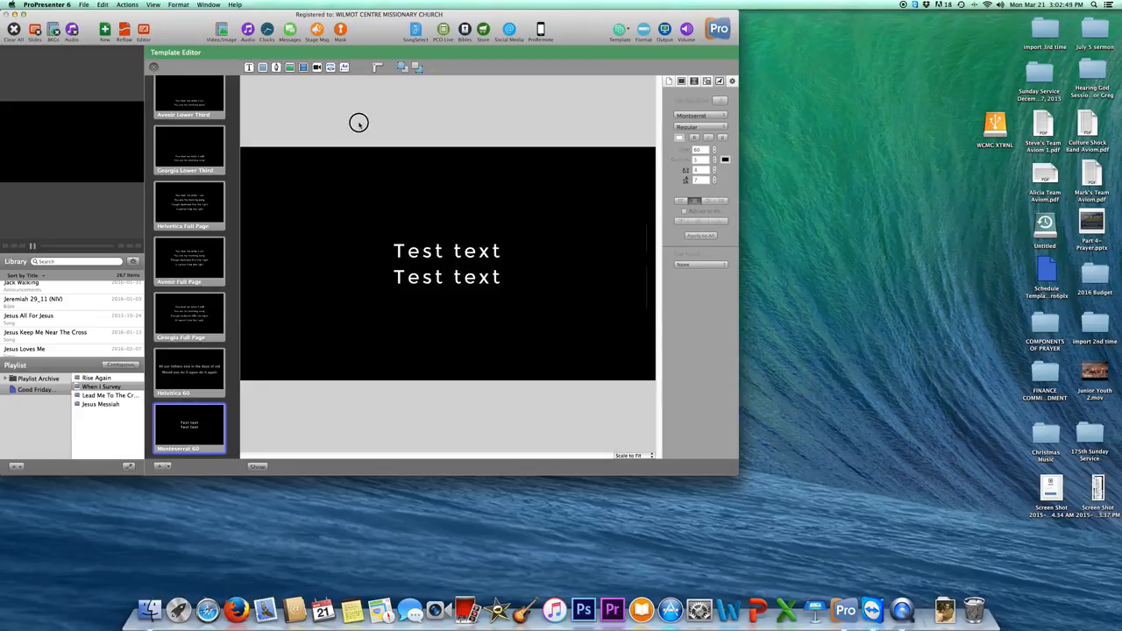
Close the Template Editor and apply Template > Lyrics Styles > Montserrat 60 to the When I Survey slides.
click(154, 68)
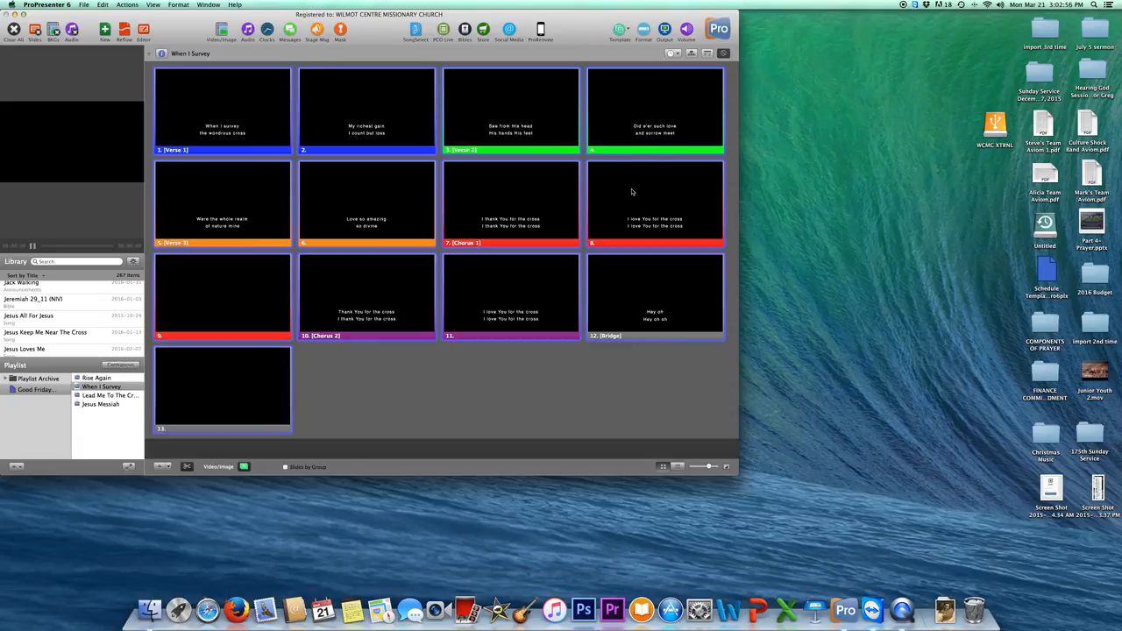
right_click(359, 303)
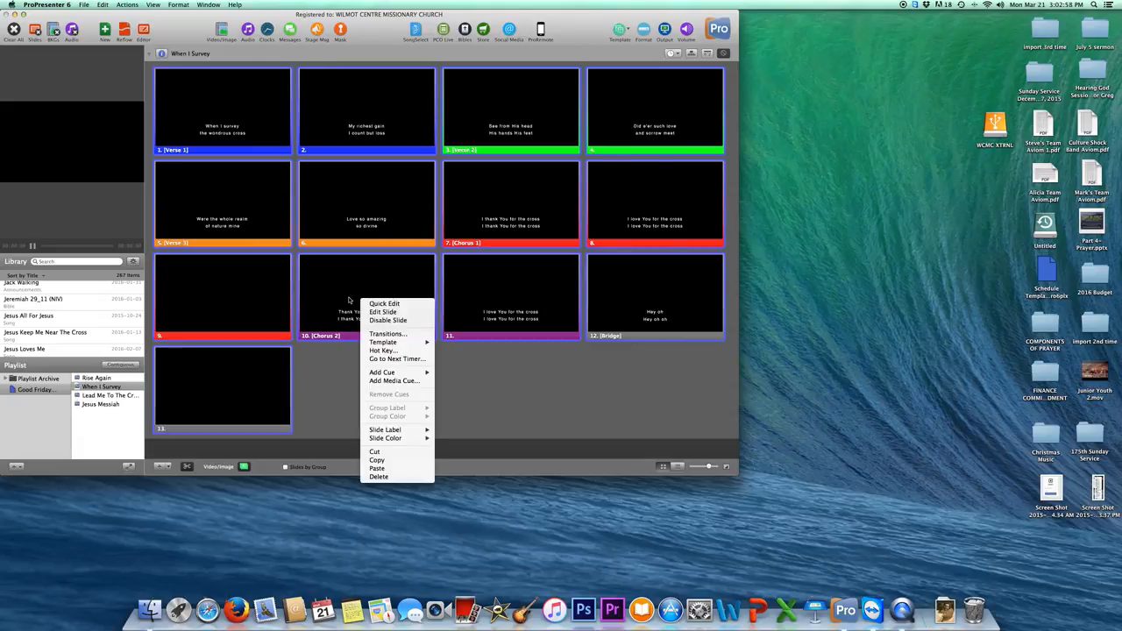
mouse_move(416, 348)
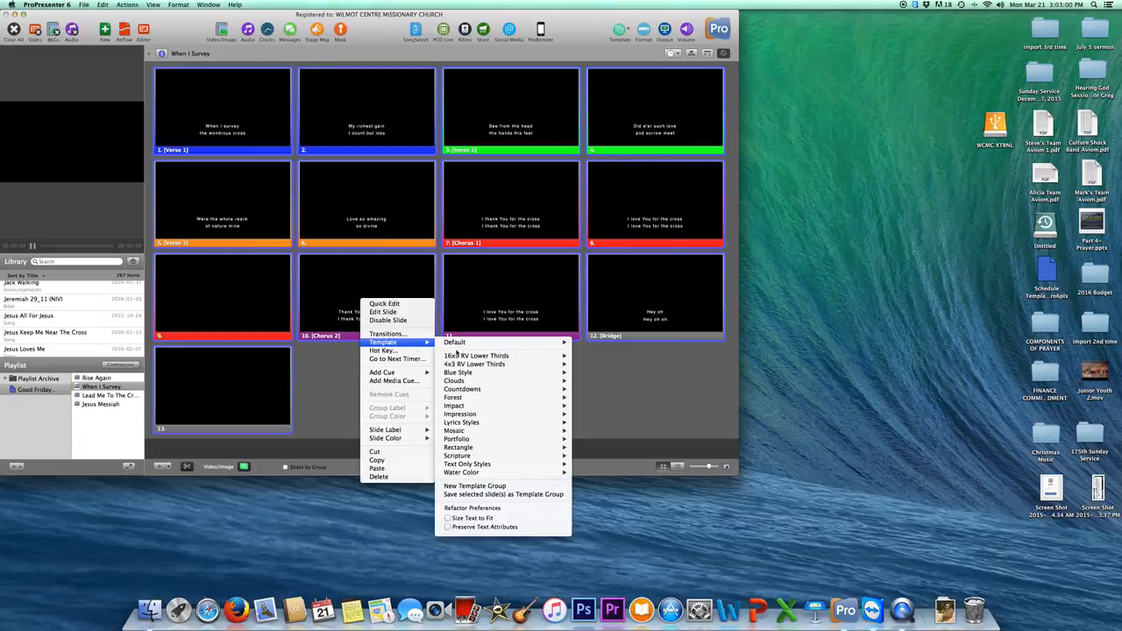
mouse_move(469, 422)
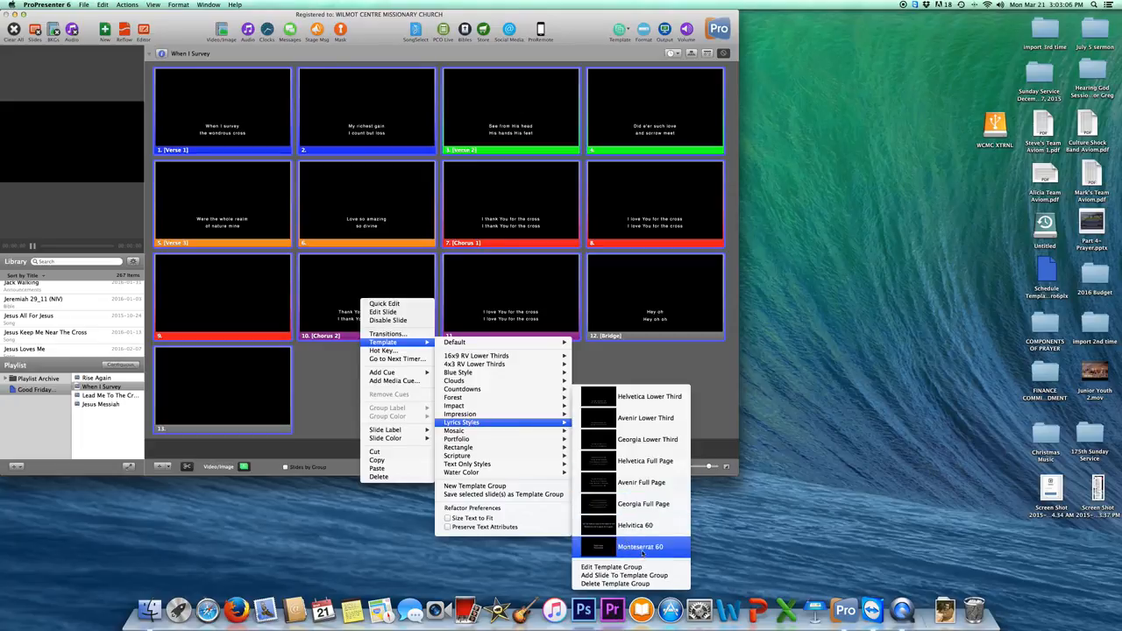
click(642, 552)
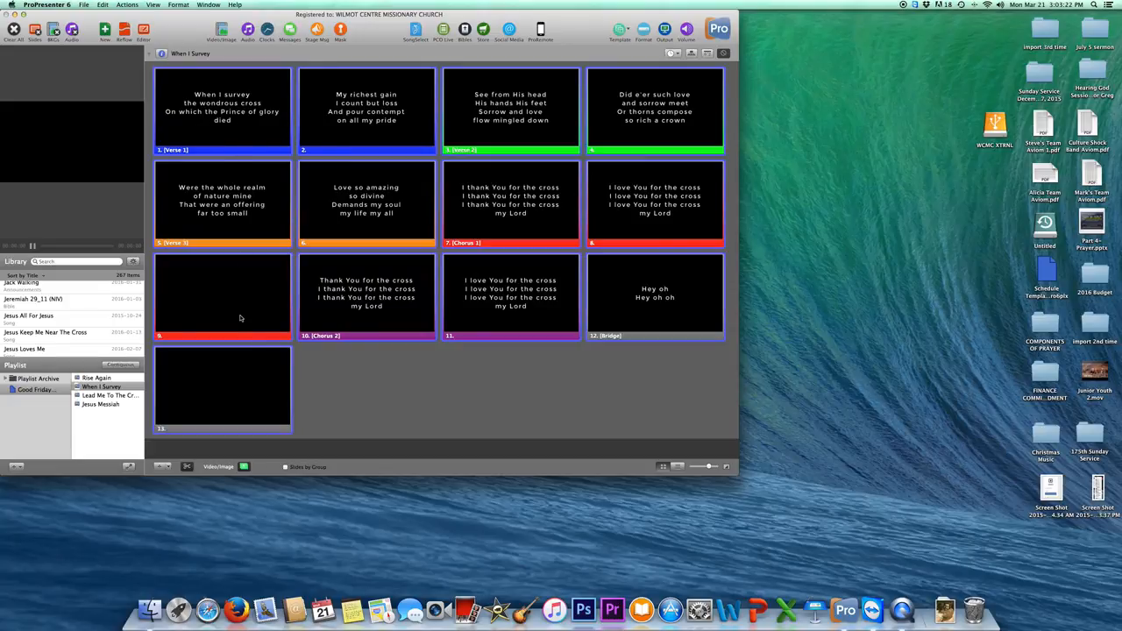
Open the Lyrics Styles template group and select the Montserrat 60 template's text box.
right_click(242, 379)
mouse_move(267, 422)
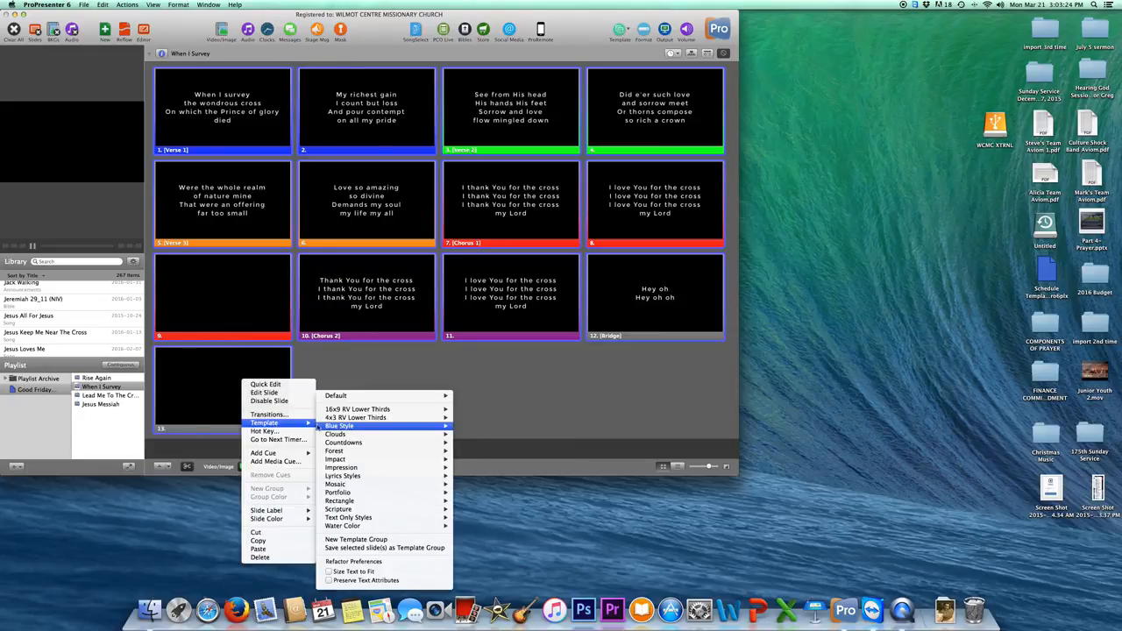
mouse_move(371, 469)
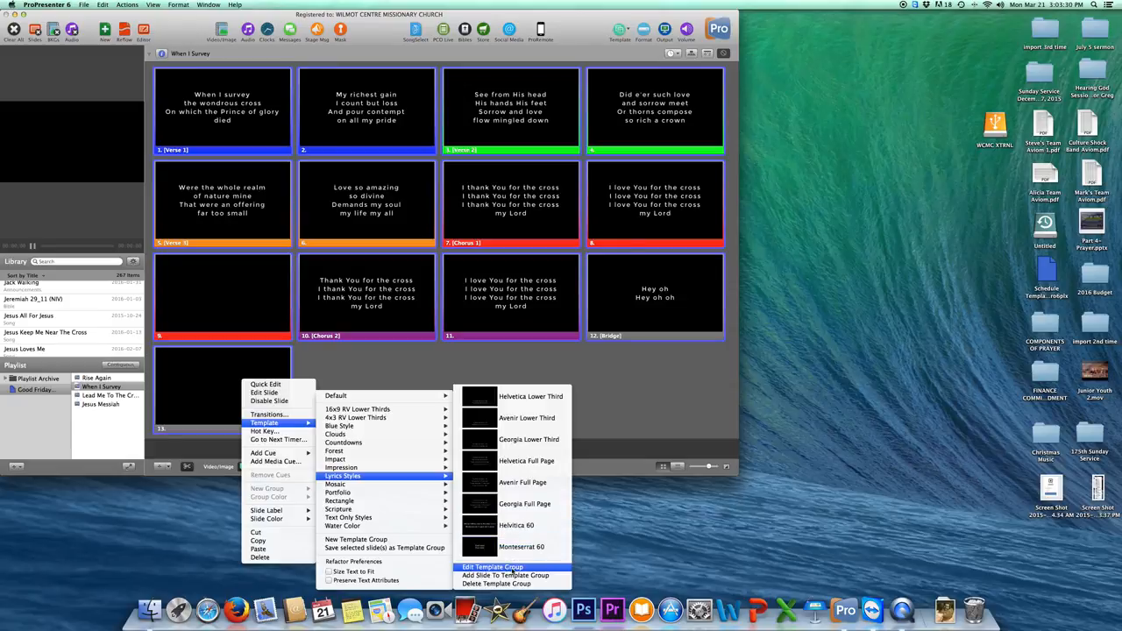
click(513, 569)
scroll(190, 437, down, 5)
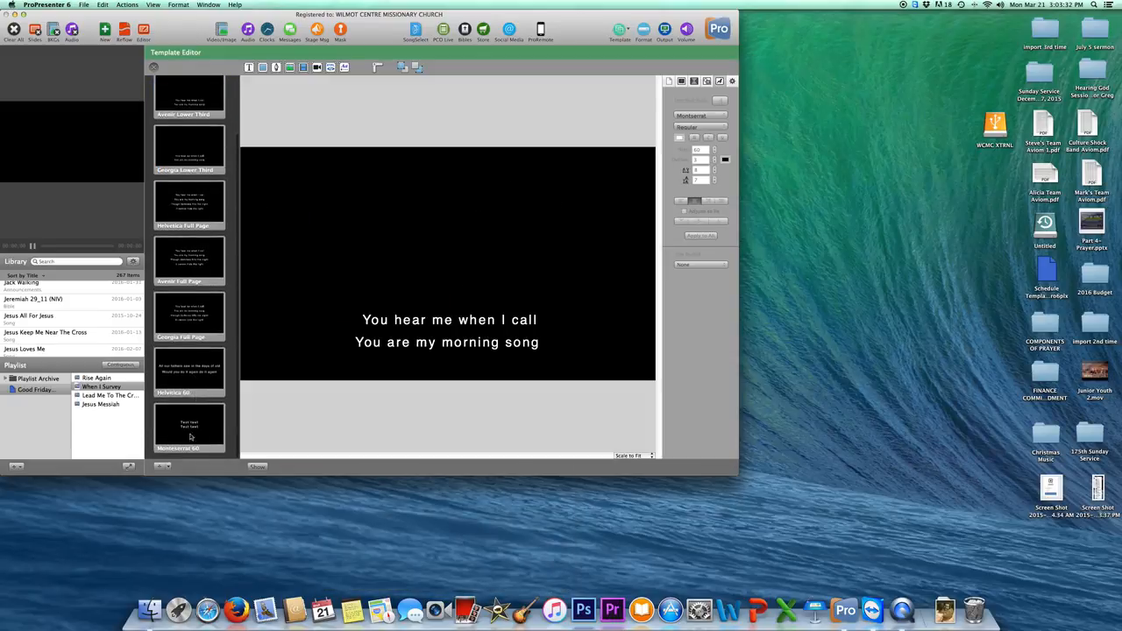
click(190, 437)
click(446, 276)
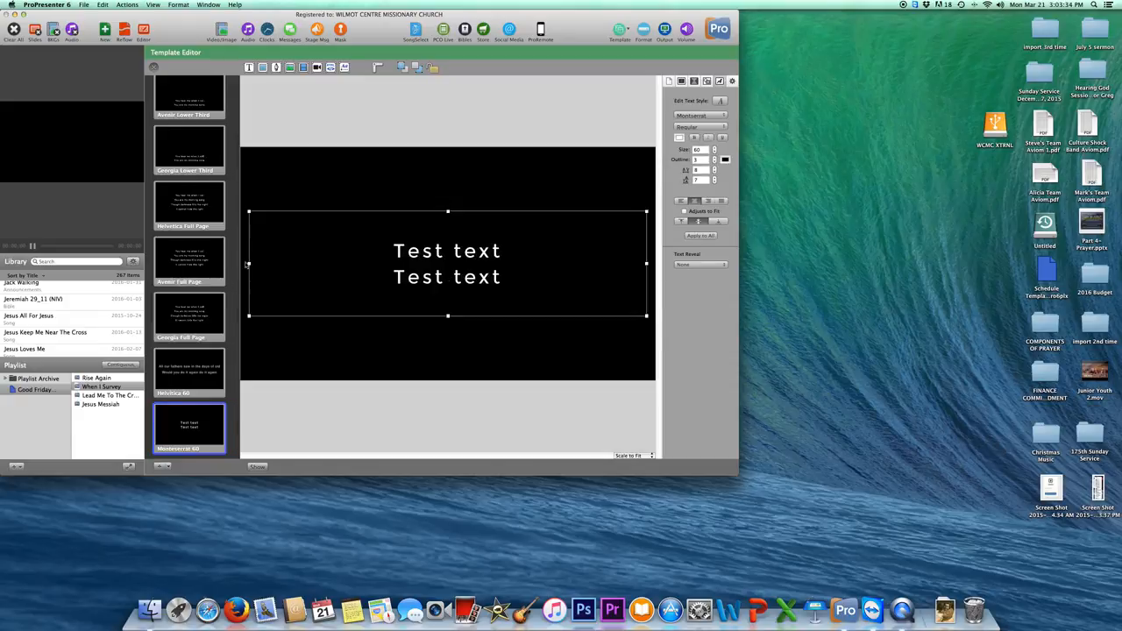
drag(248, 264, 246, 263)
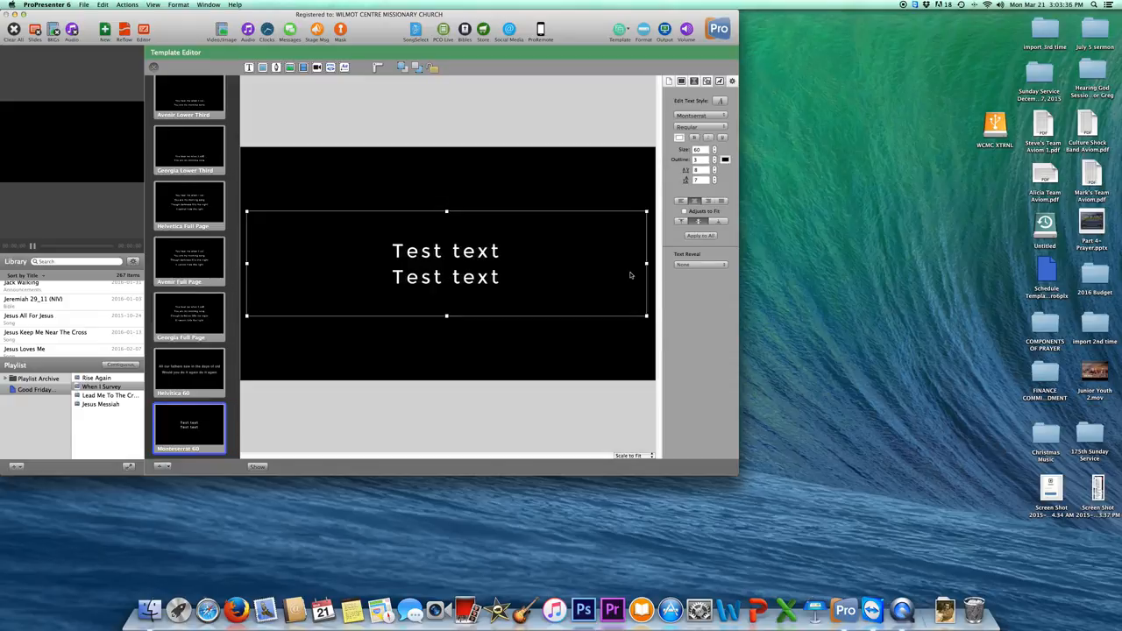
Lower the template text size from 60 to 56 and close the Template Editor.
double_click(566, 279)
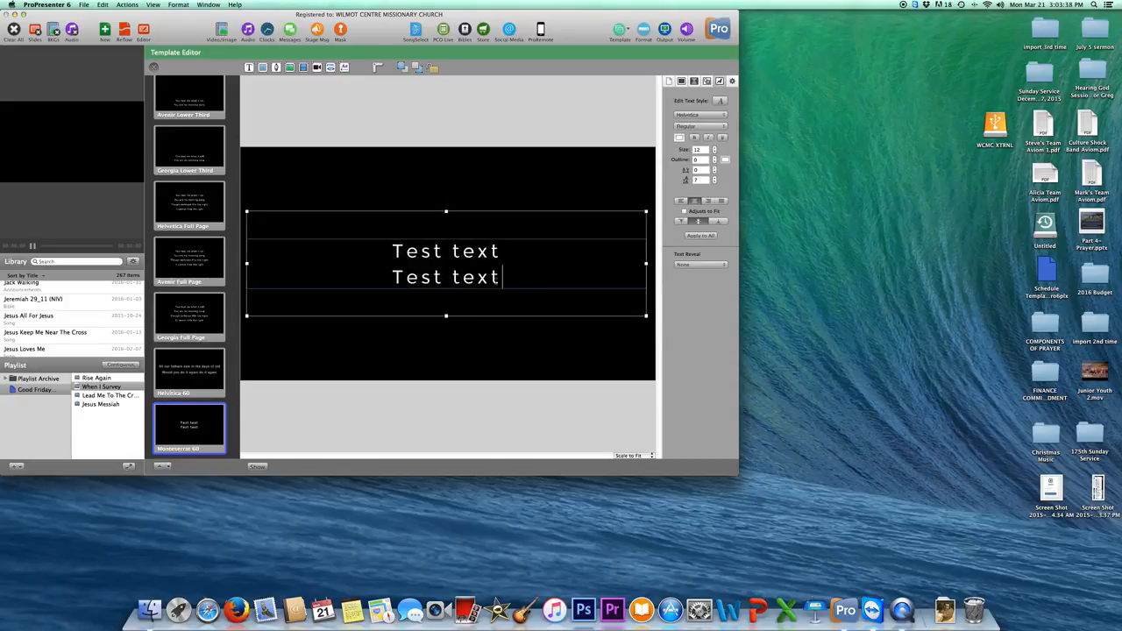
key(super+a)
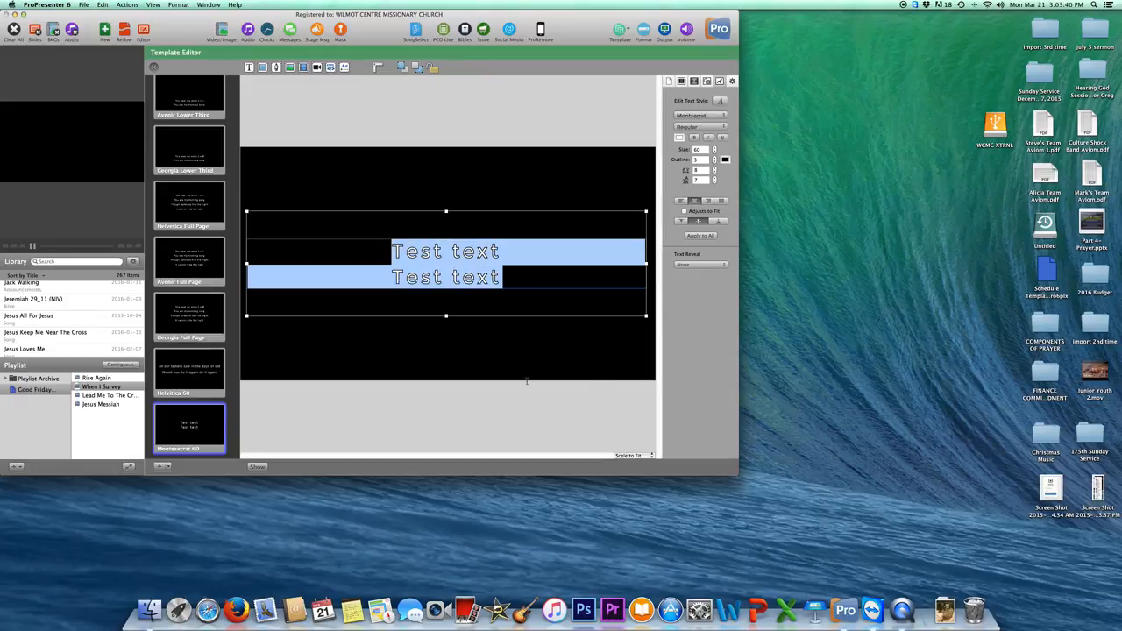
click(714, 154)
click(714, 154)
click(714, 154)
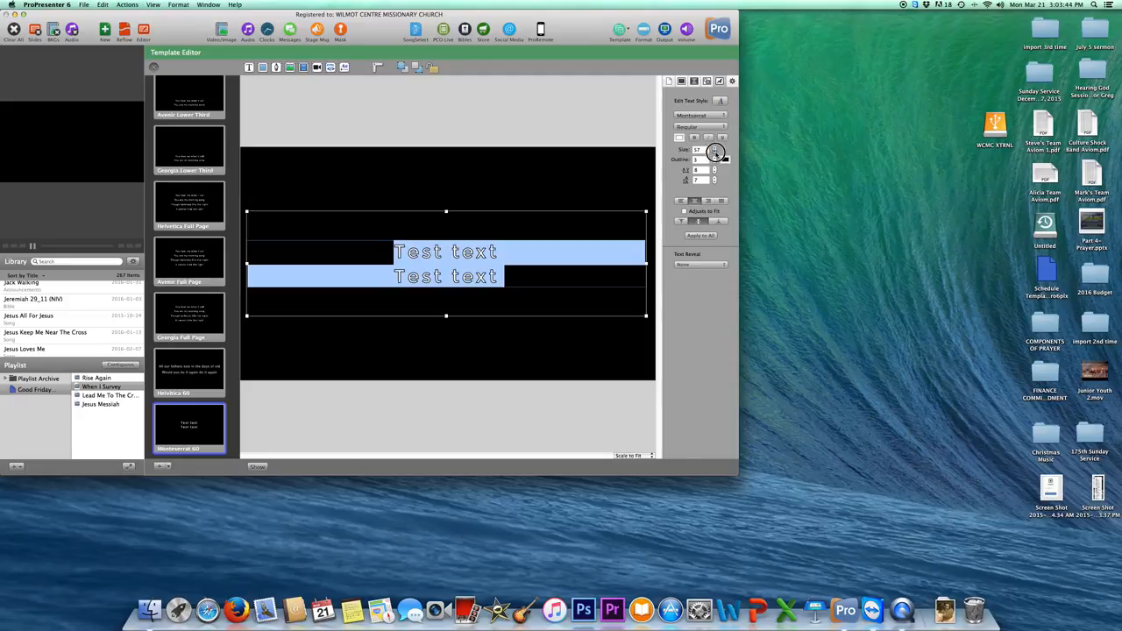
click(714, 153)
click(565, 122)
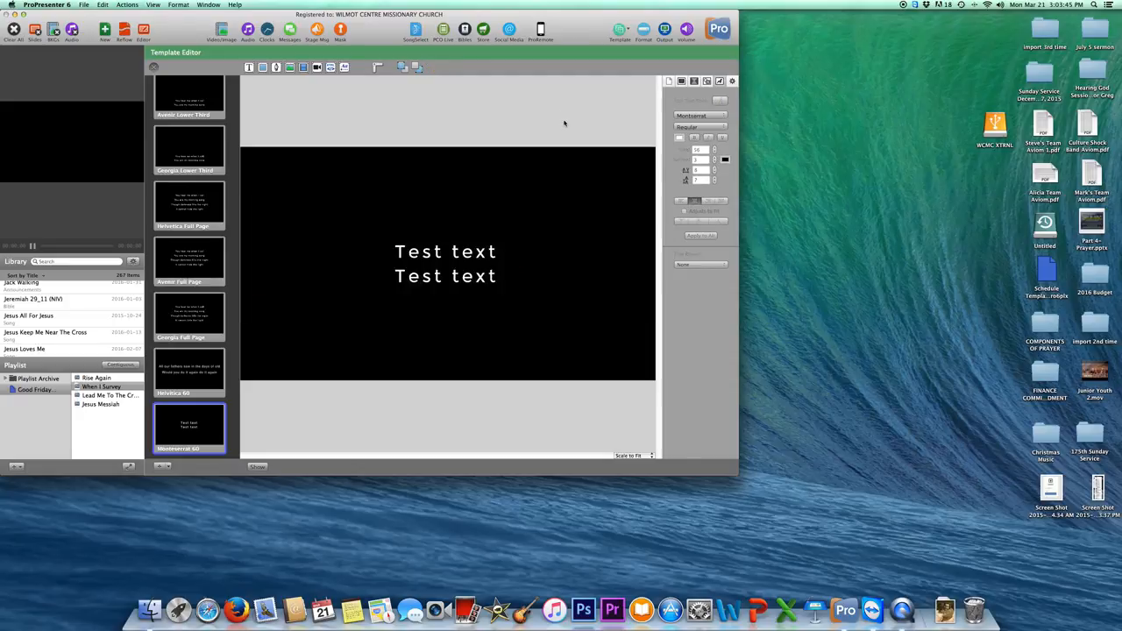
click(154, 68)
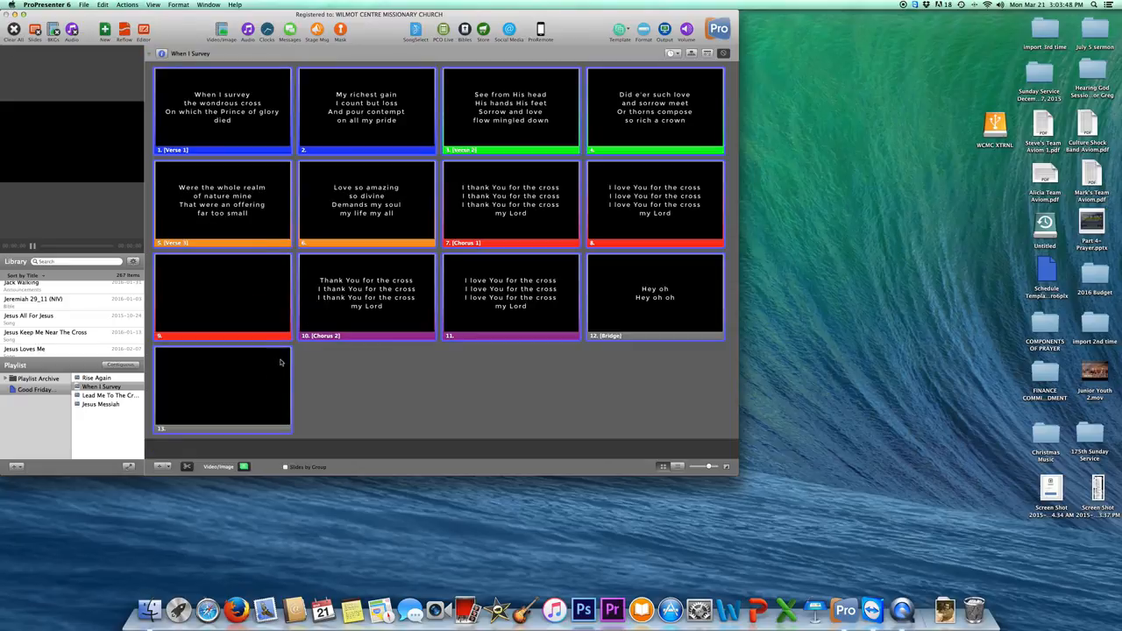
Reapply Template > Lyrics Styles > Montserrat 60 from slide 13's context menu.
right_click(262, 384)
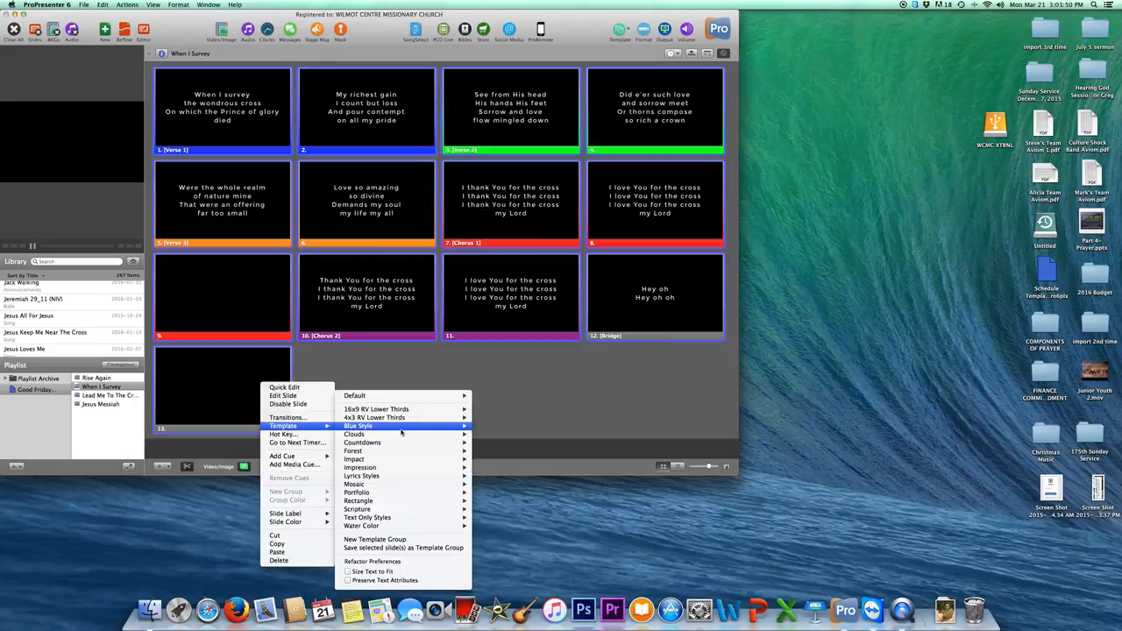
mouse_move(395, 477)
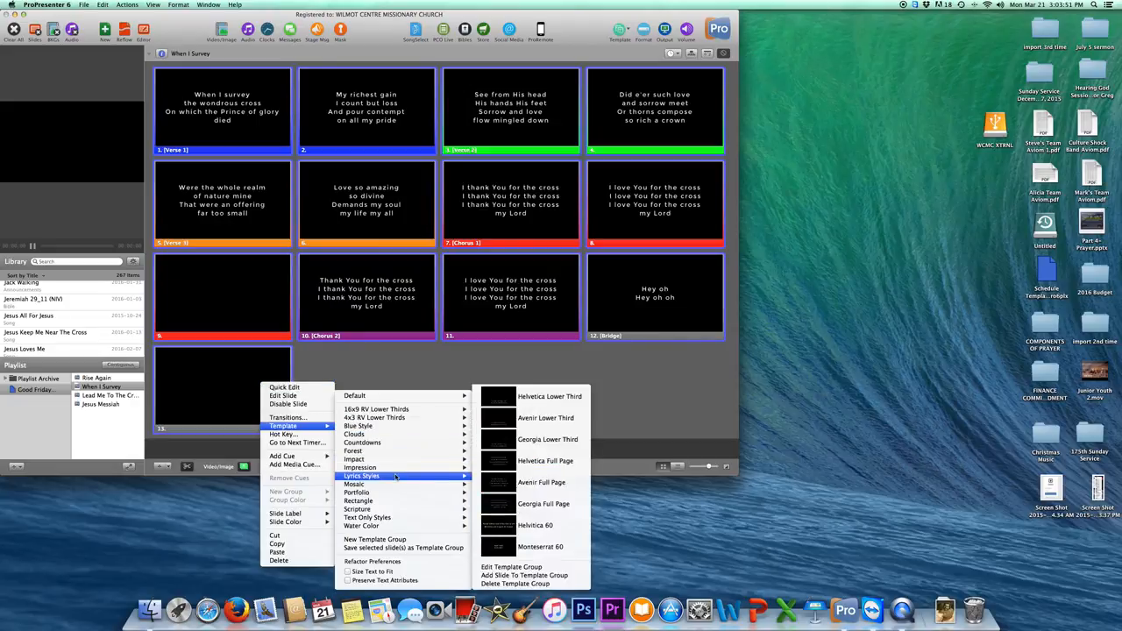
click(540, 546)
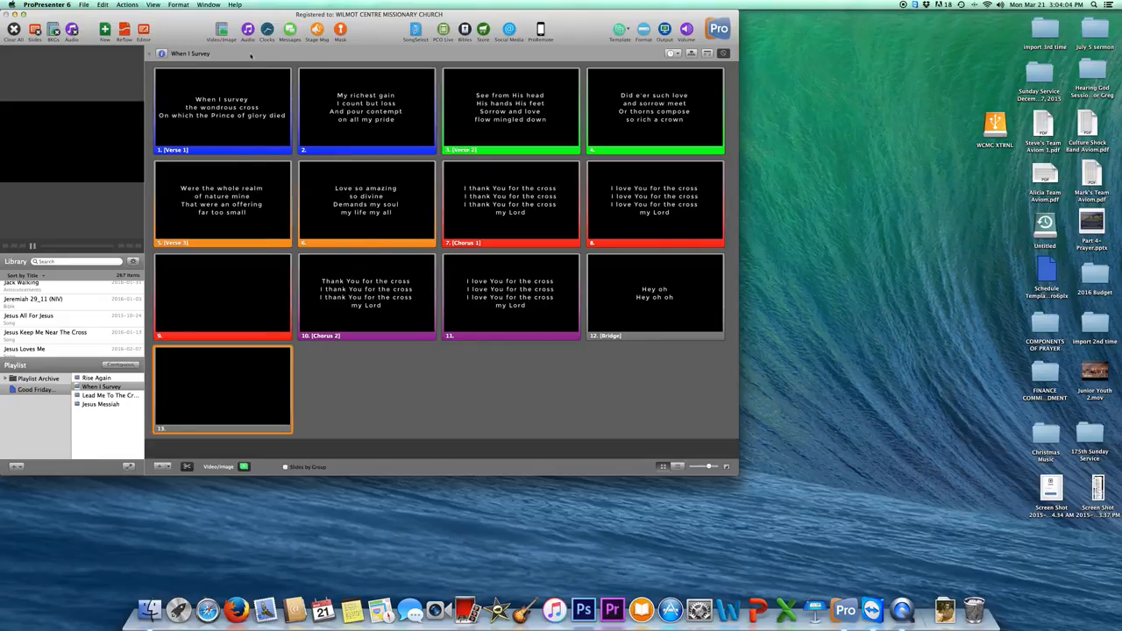
Set ImageSample4 as the background, put slide 1 live, and widen the output preview panel.
click(224, 31)
scroll(485, 390, down, 3)
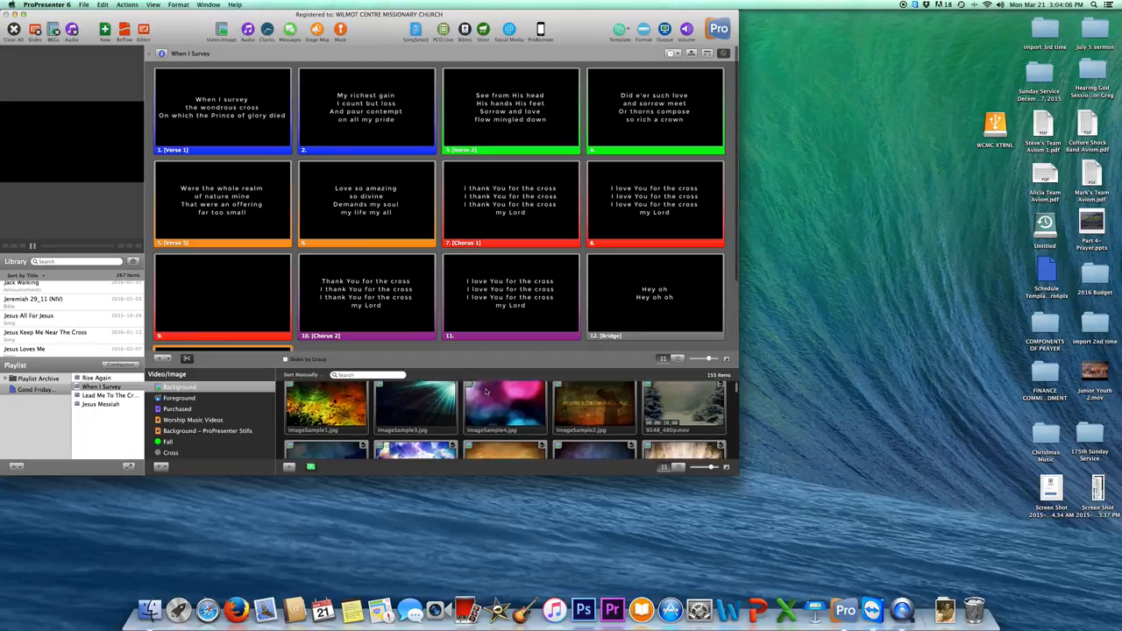
scroll(487, 391, up, 2)
click(509, 403)
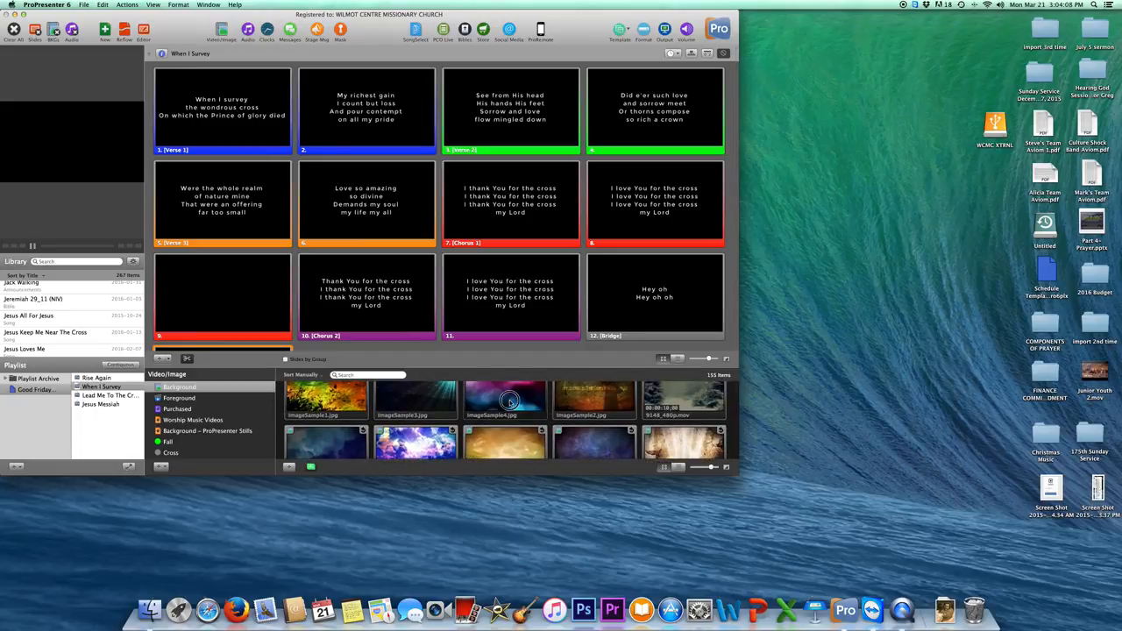
click(216, 136)
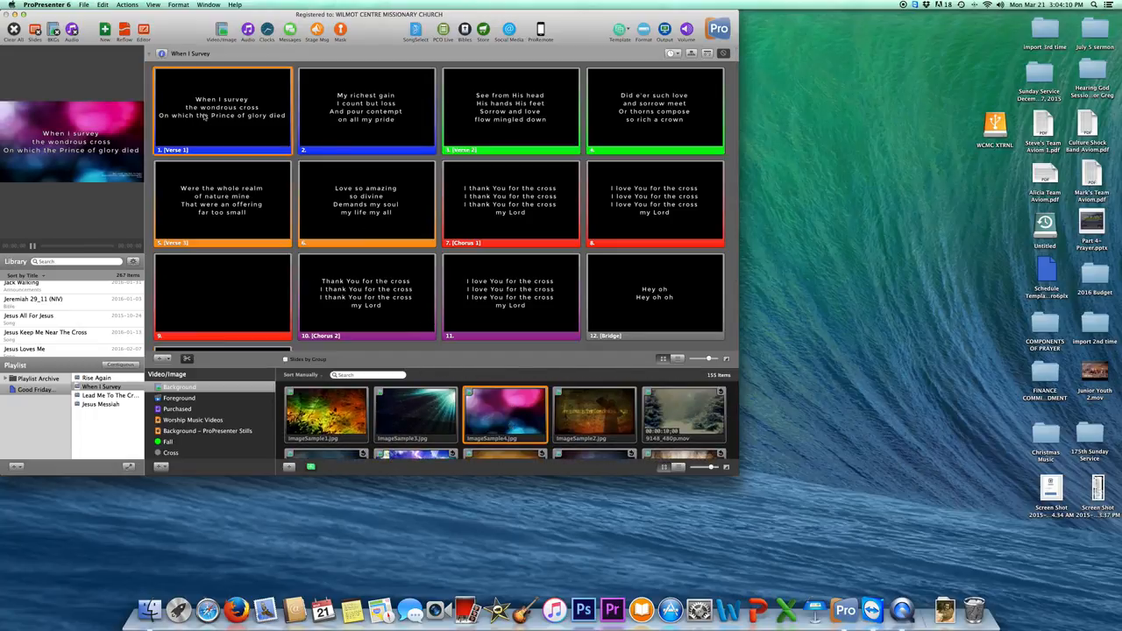
drag(144, 192, 306, 191)
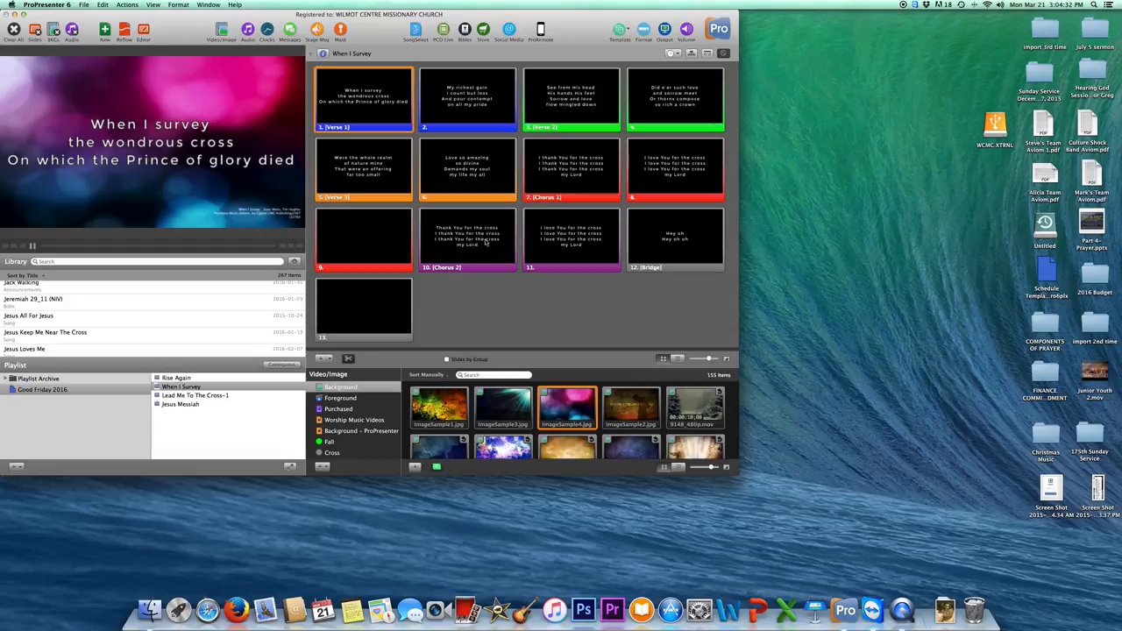
Put Chorus 2 live, open Rise Again, put its Verse 1 live, then select all five slides.
click(472, 244)
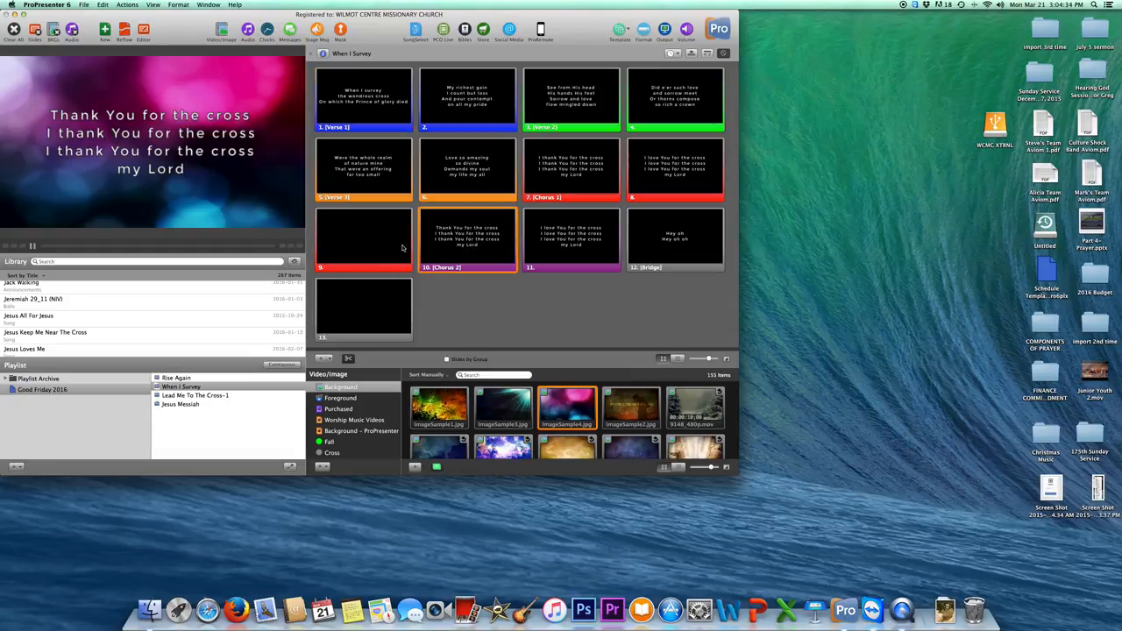
click(182, 378)
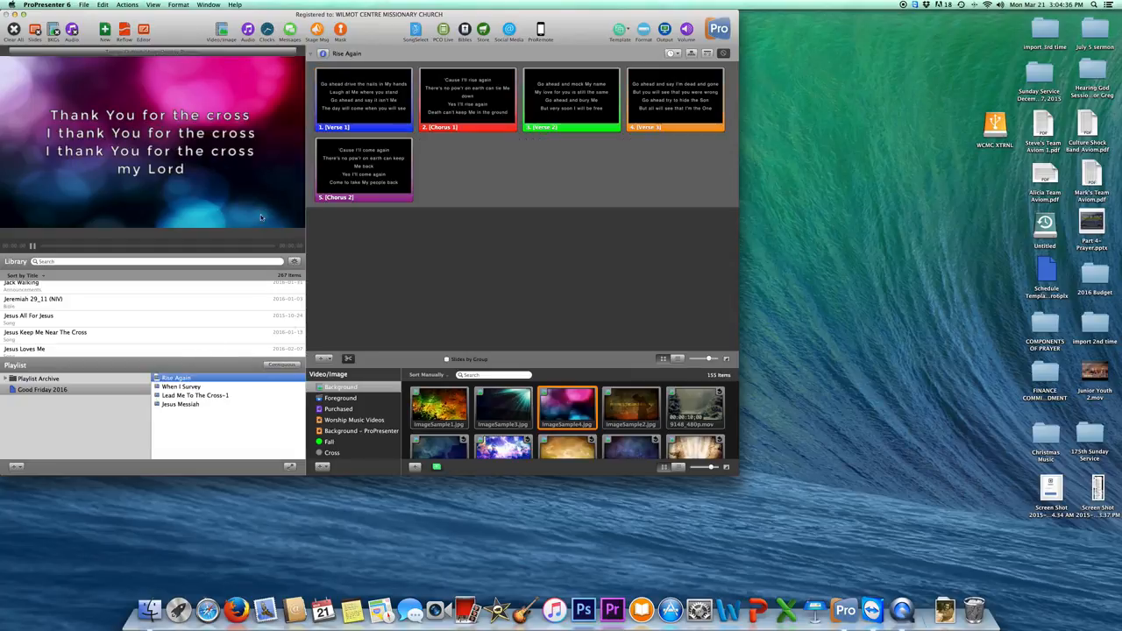
click(370, 131)
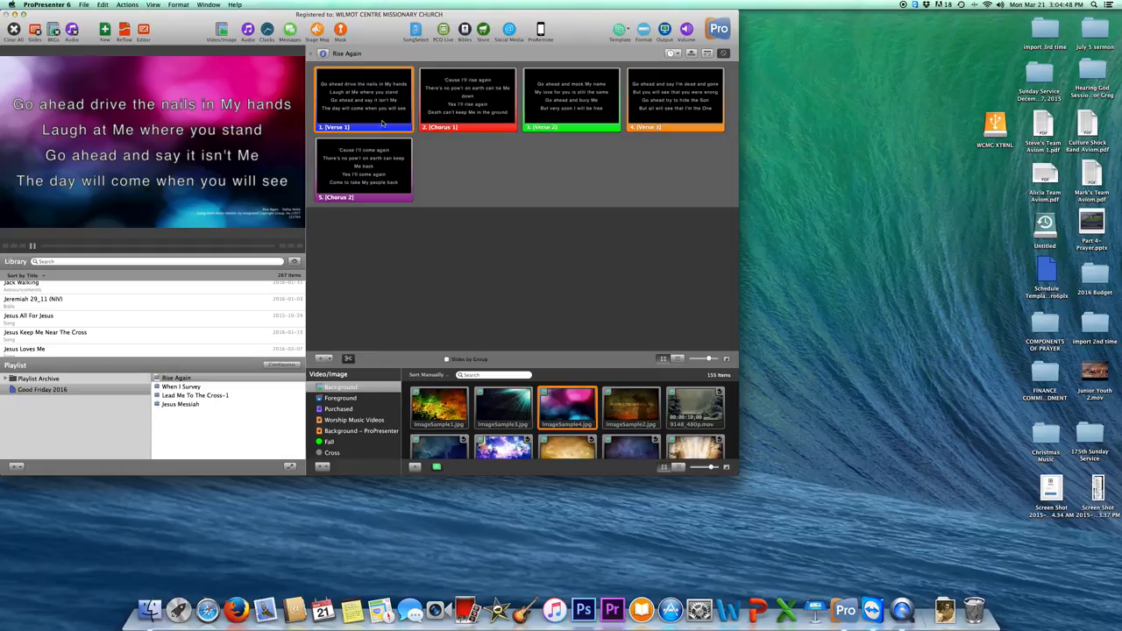
key(super+a)
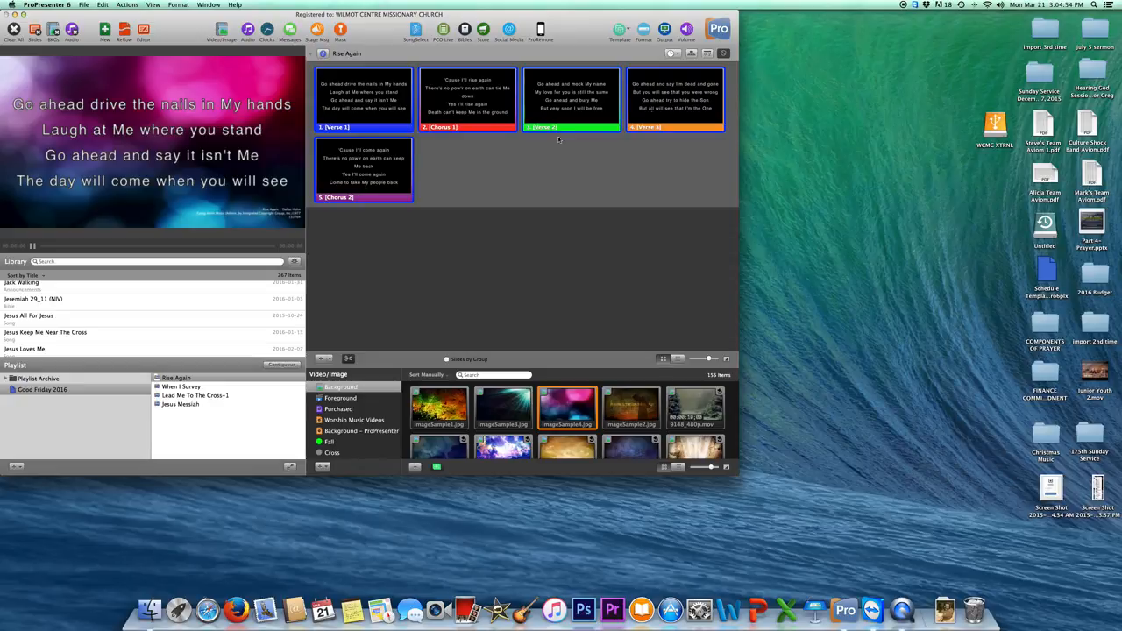
Apply Template > Lyrics Styles > Monteserrat 60 to the five selected Rise Again slides.
right_click(373, 174)
mouse_move(407, 214)
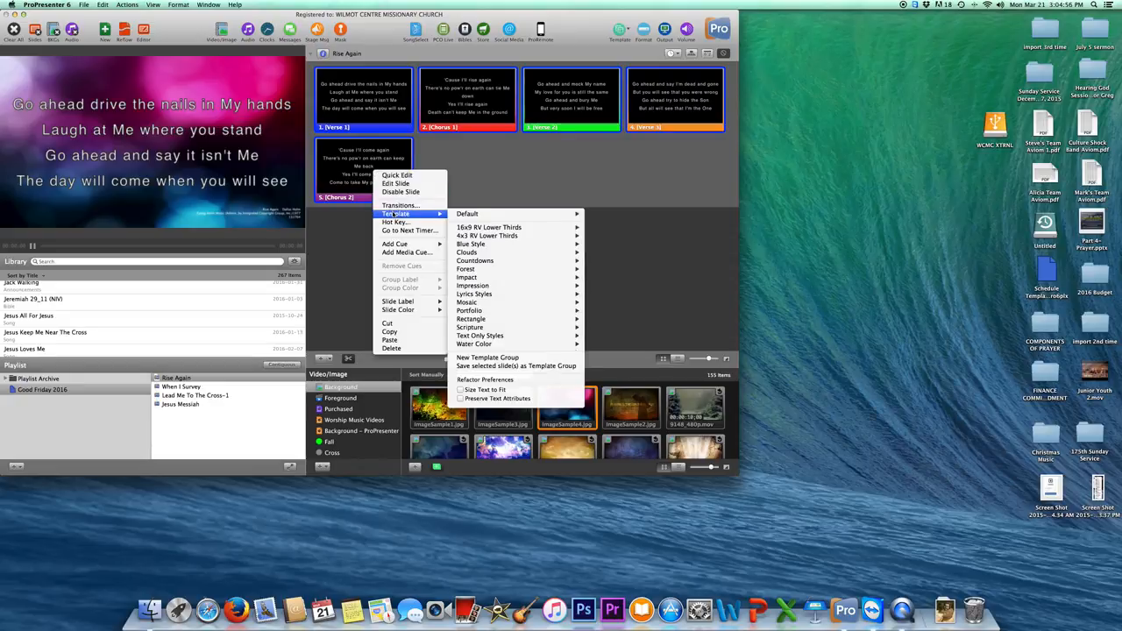
mouse_move(483, 293)
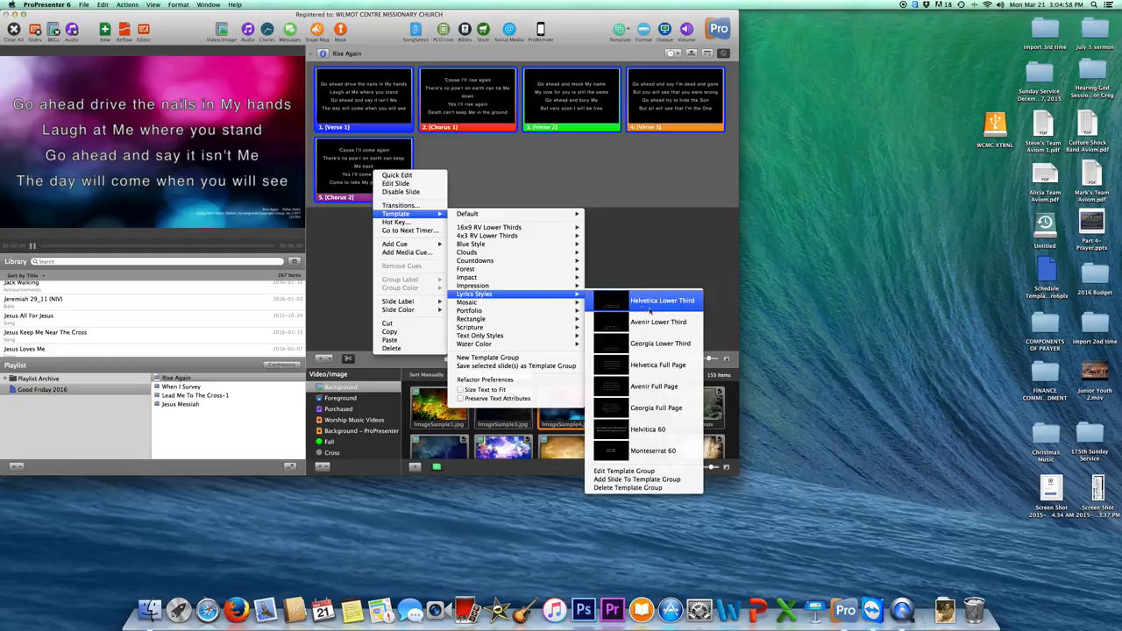
click(660, 451)
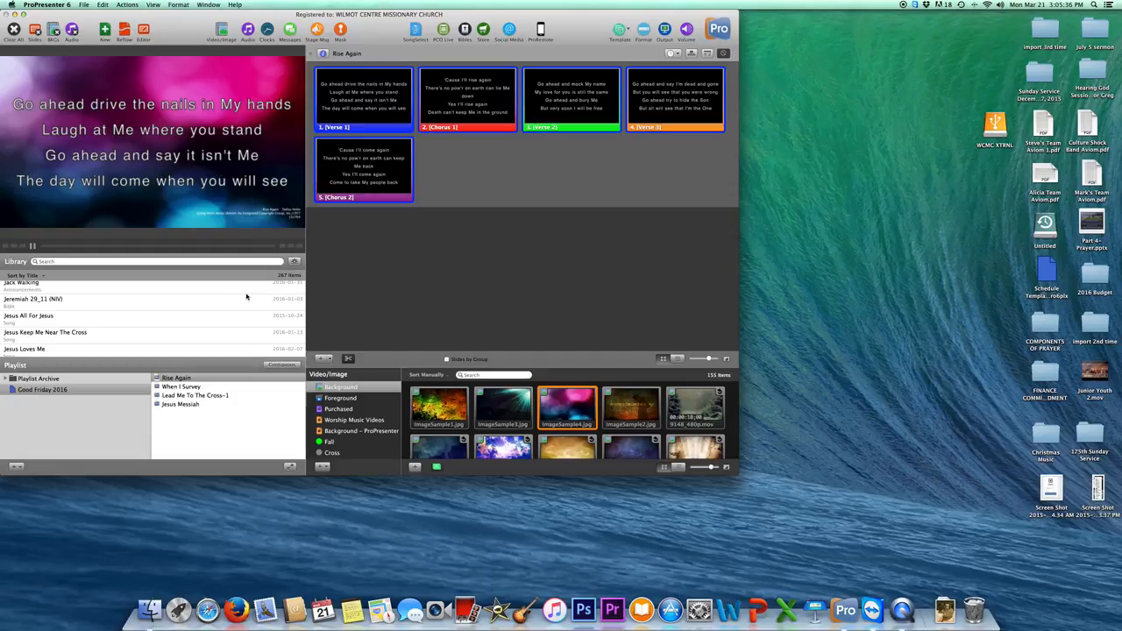
Open When I Survey, put blank slide 13 live, and open the Lyrics Styles template group for editing.
click(184, 387)
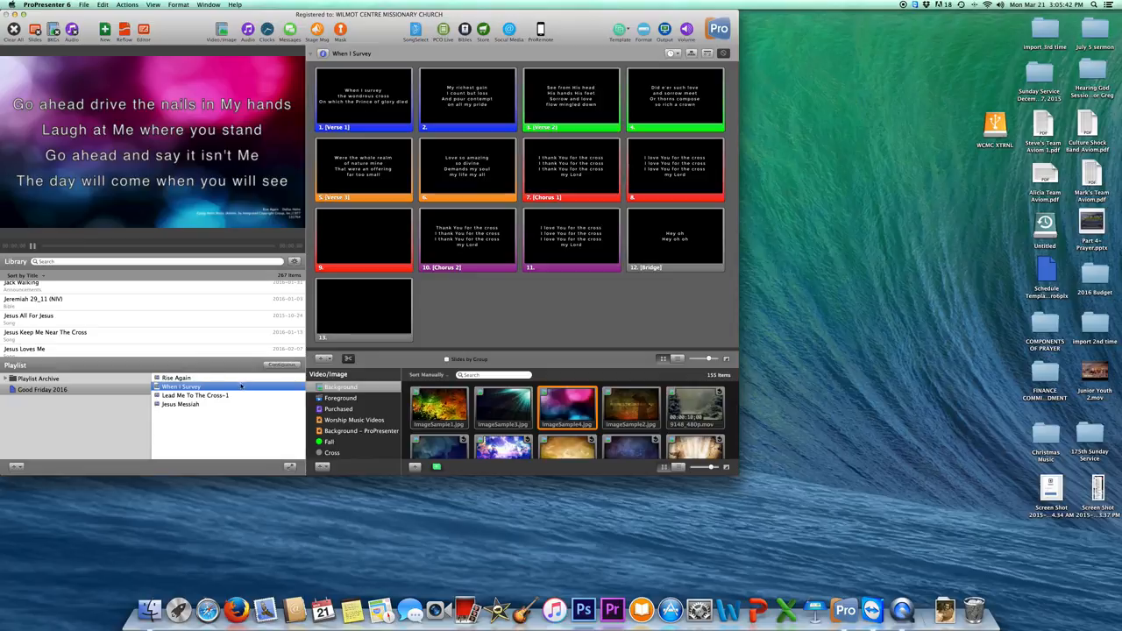
click(405, 286)
right_click(389, 297)
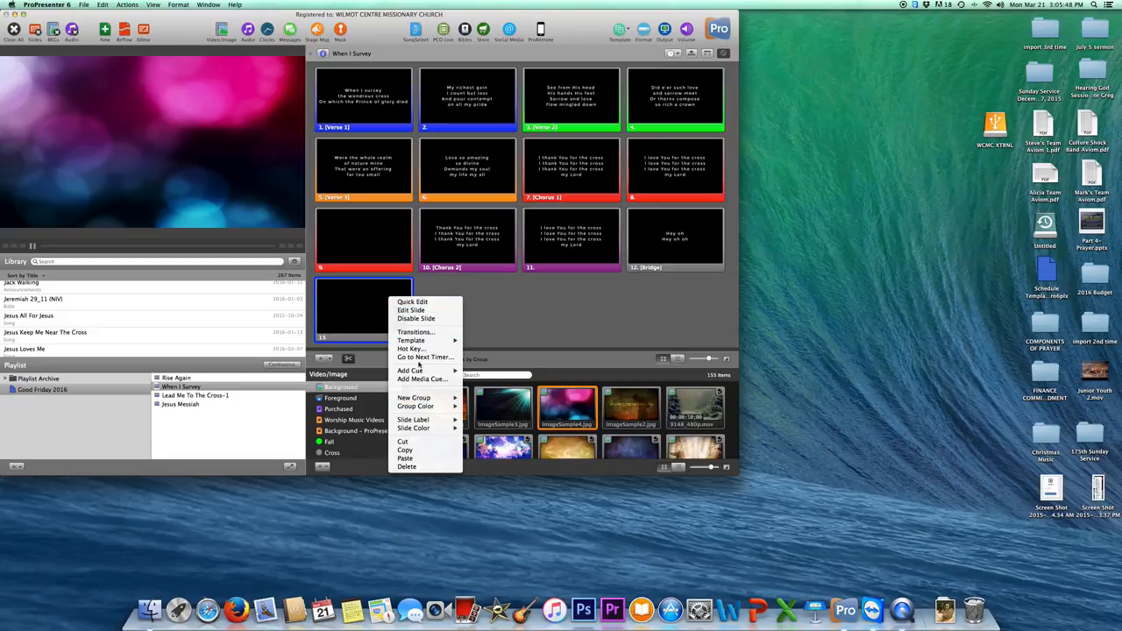
mouse_move(428, 342)
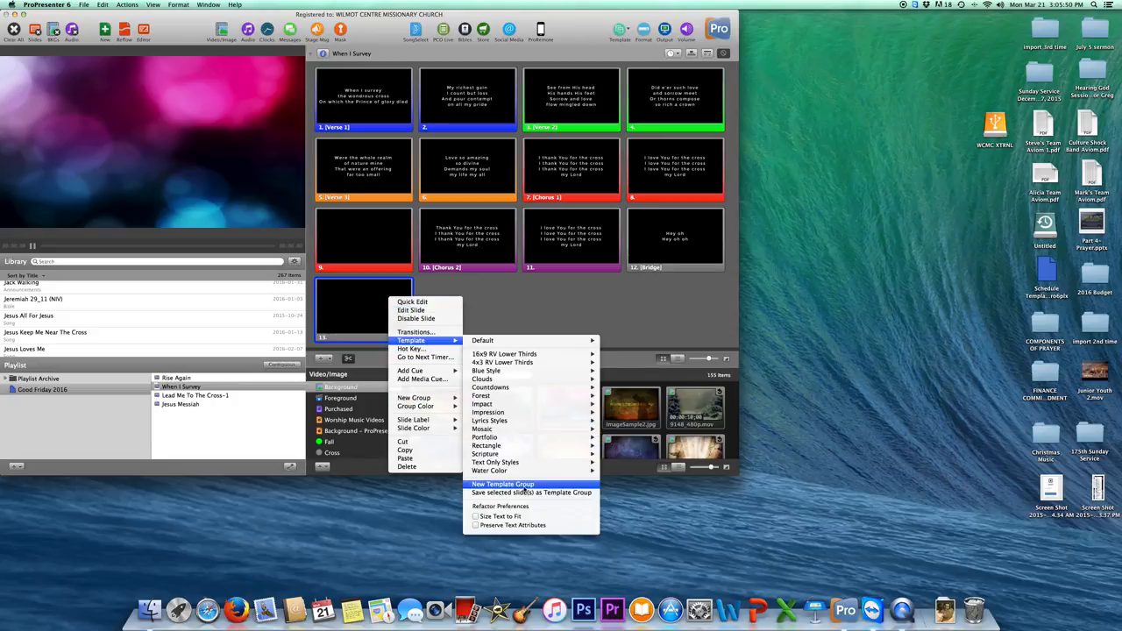
mouse_move(517, 422)
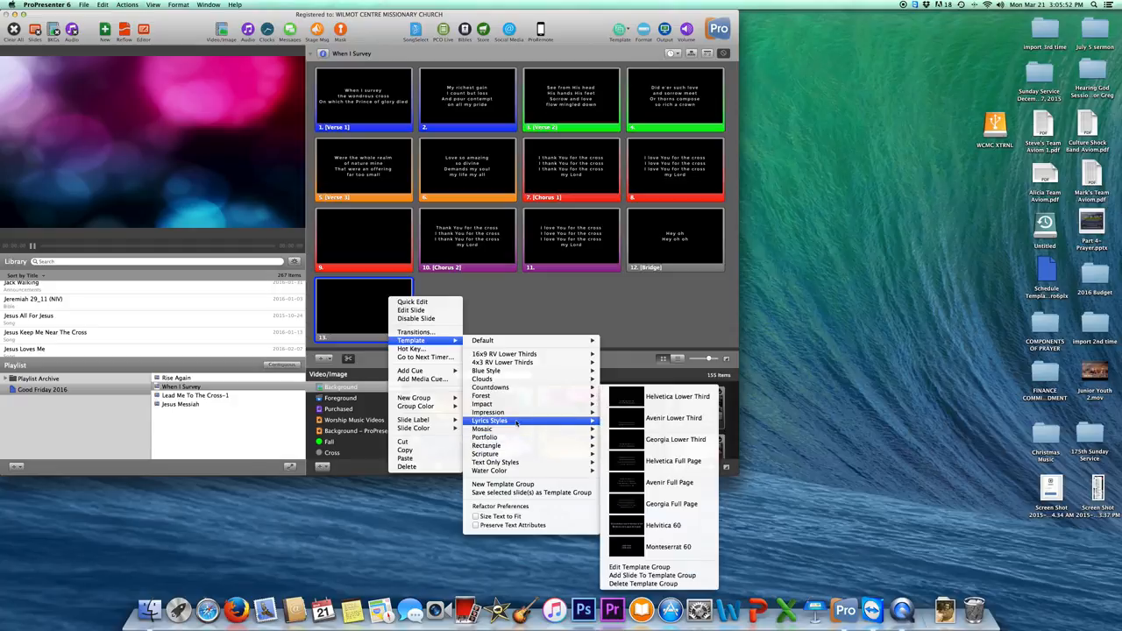
click(639, 567)
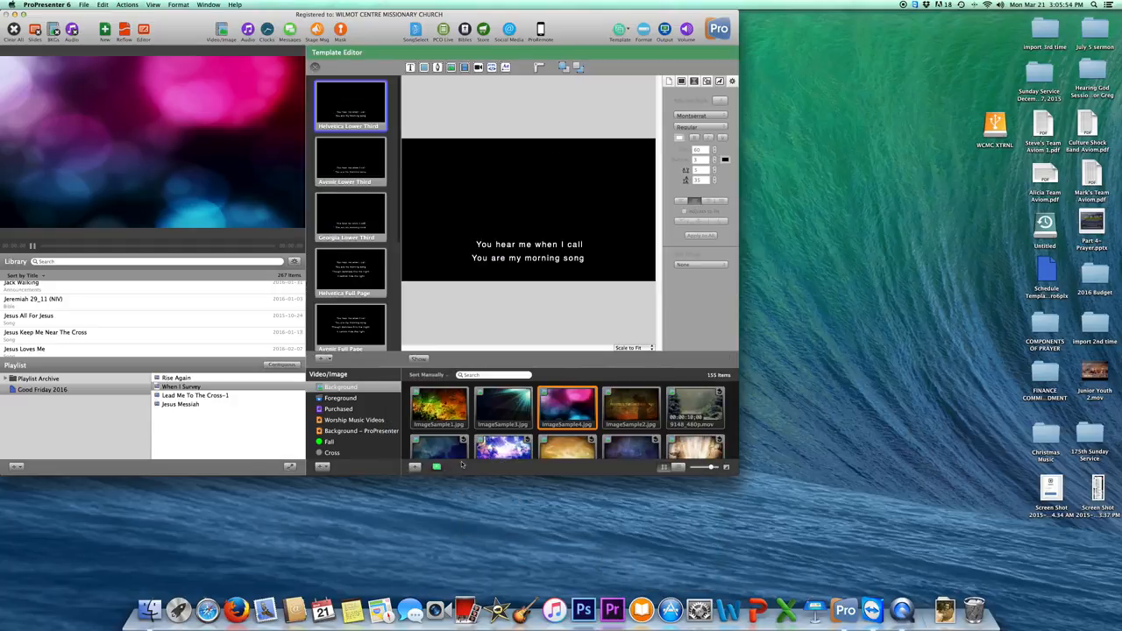
scroll(320, 265, down, 5)
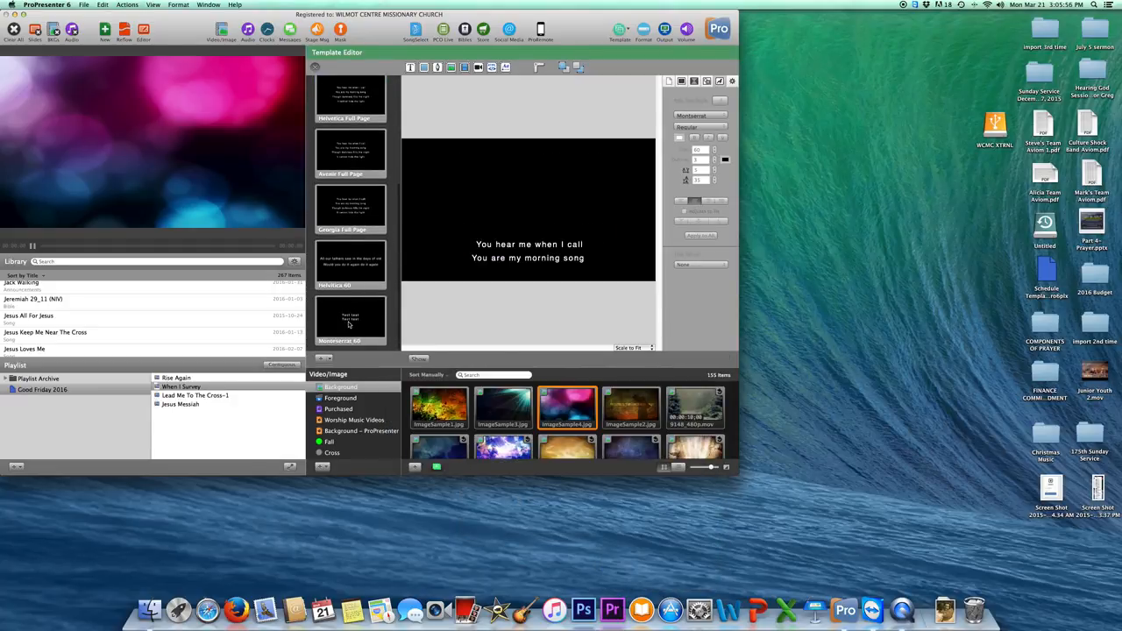
Copy and paste the Monteserrat 60 template, then select the new duplicate for editing.
right_click(350, 322)
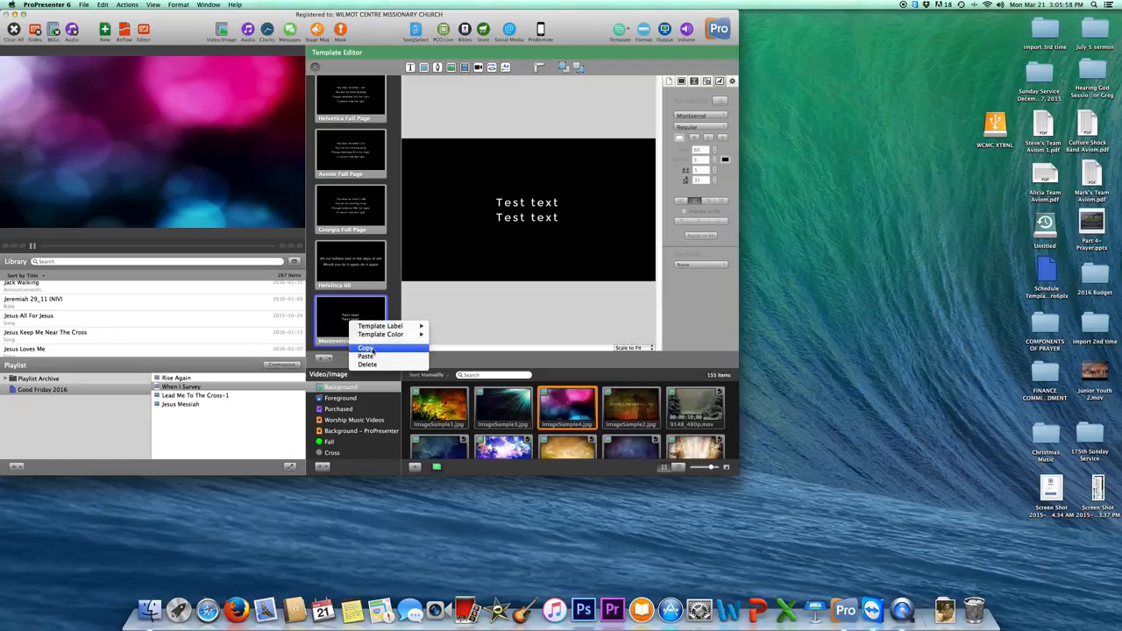
click(366, 348)
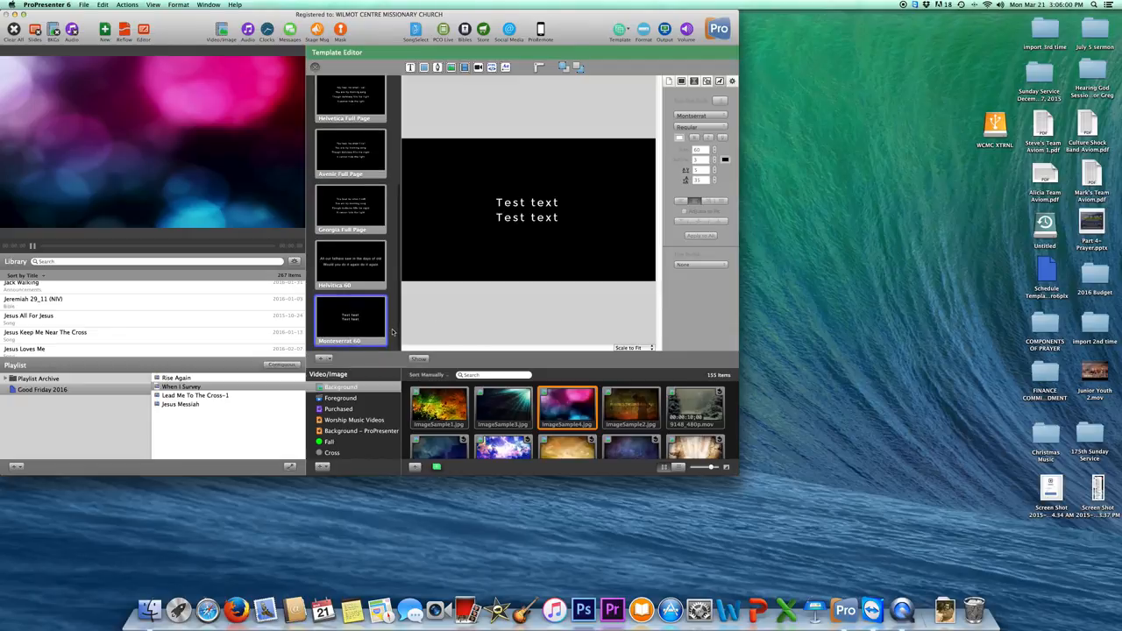
right_click(393, 333)
click(409, 364)
scroll(387, 329, up, 2)
scroll(387, 329, down, 4)
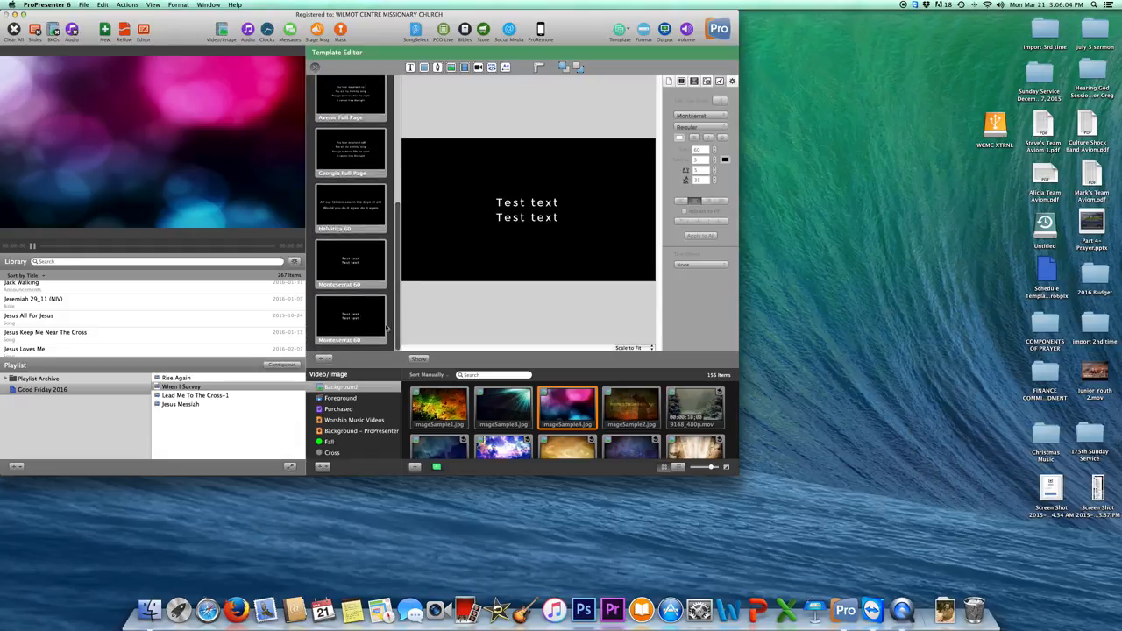
click(351, 325)
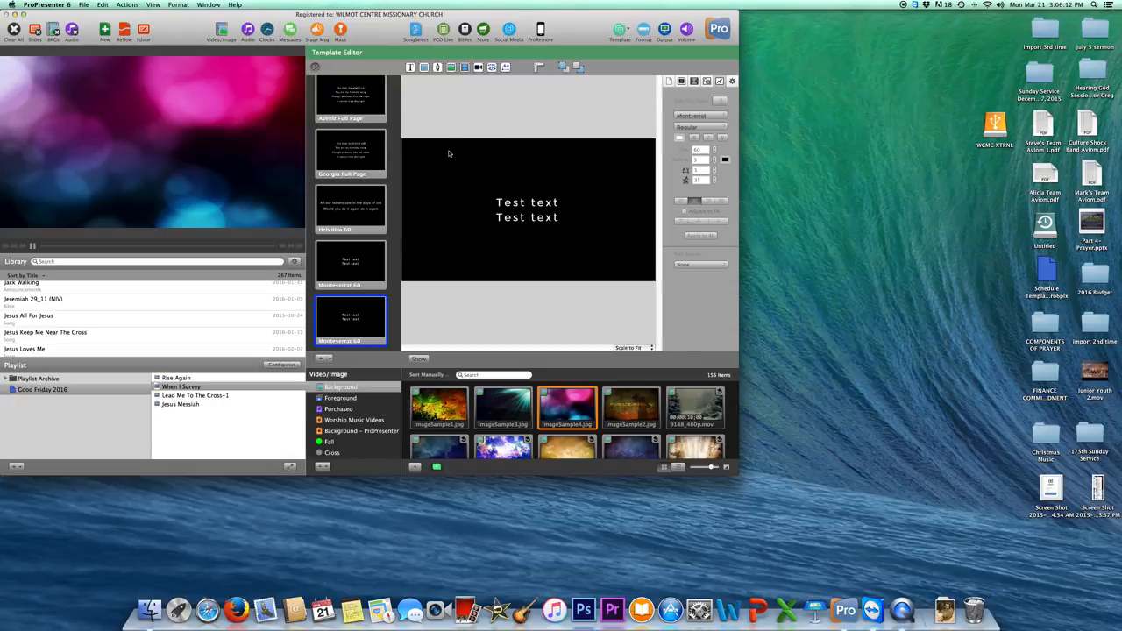
Add a white rectangle and resize it into a full-width band across the slide's middle.
click(426, 68)
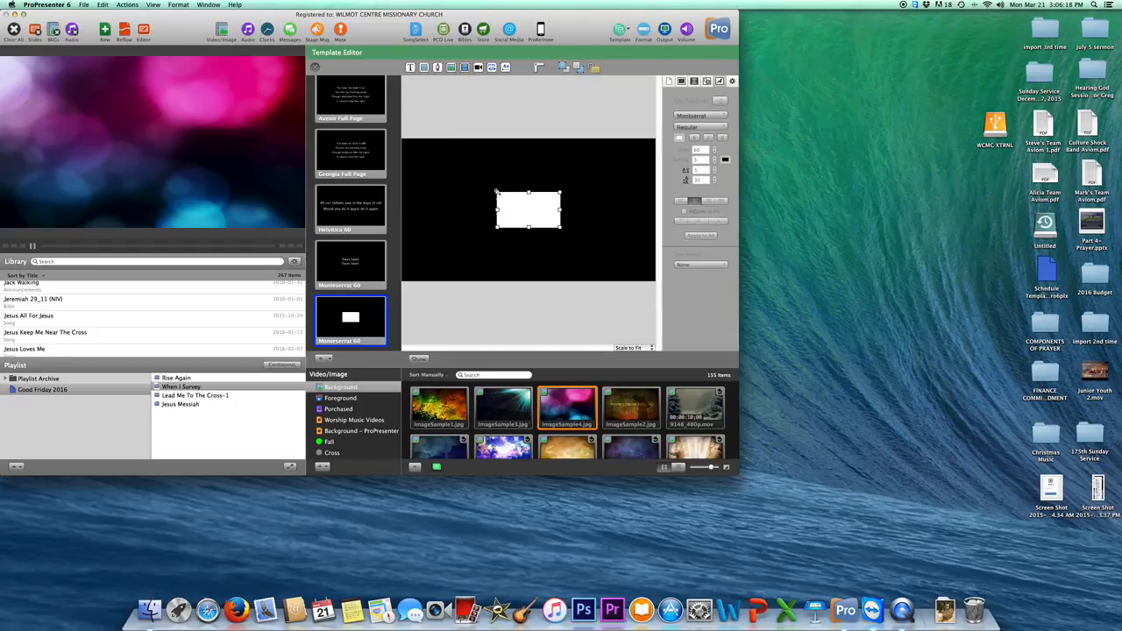
drag(497, 191, 402, 138)
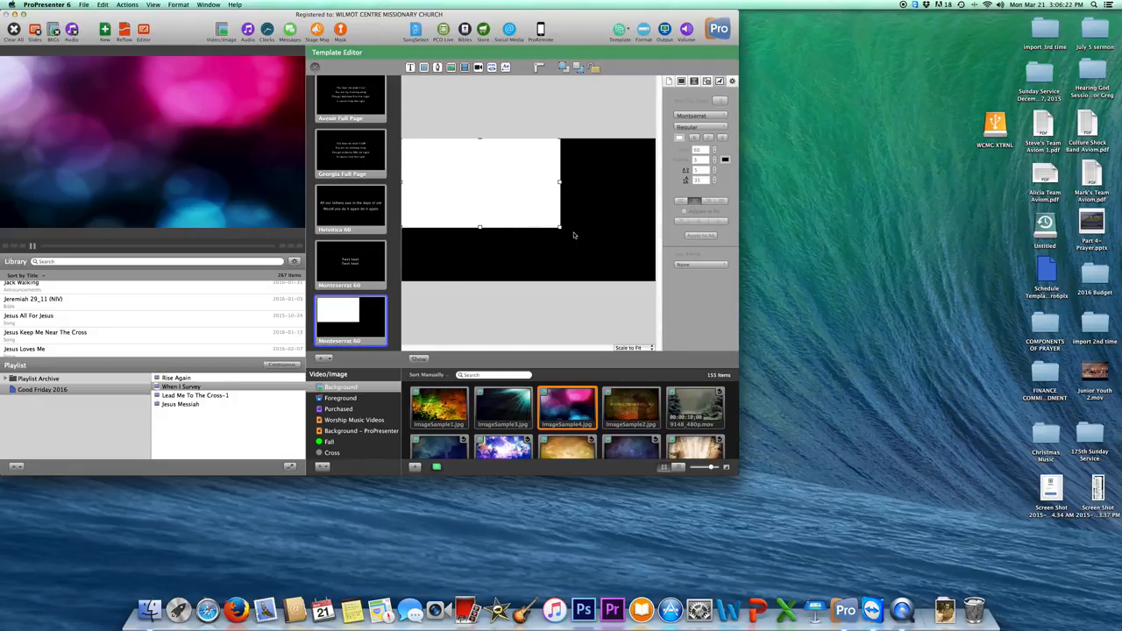
drag(560, 227, 656, 281)
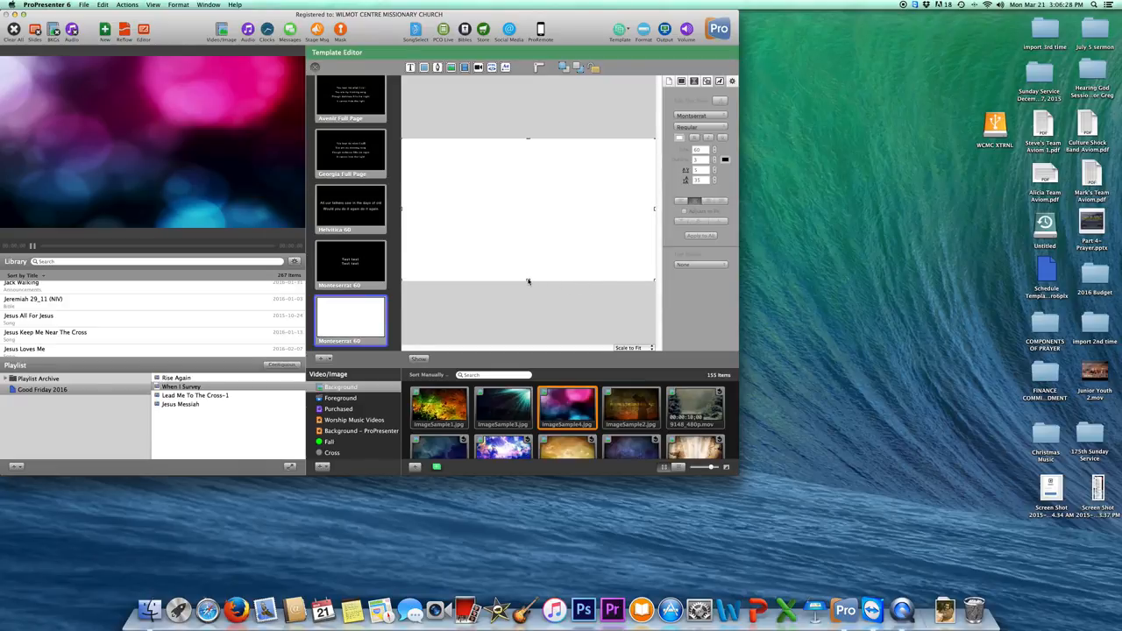
drag(528, 281, 528, 246)
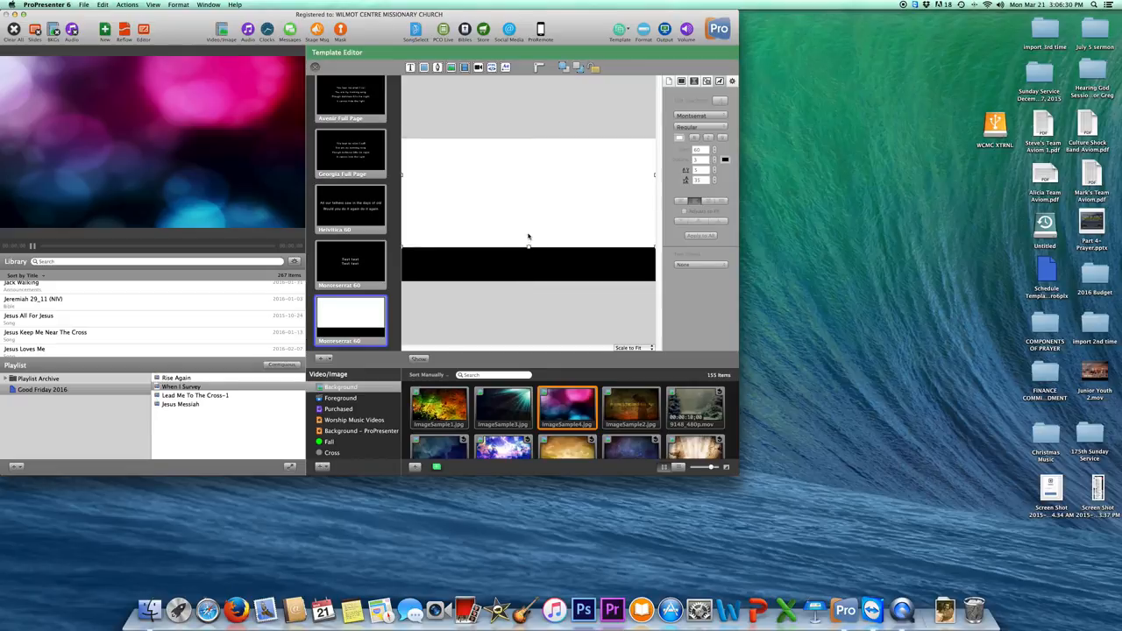
drag(527, 161, 525, 198)
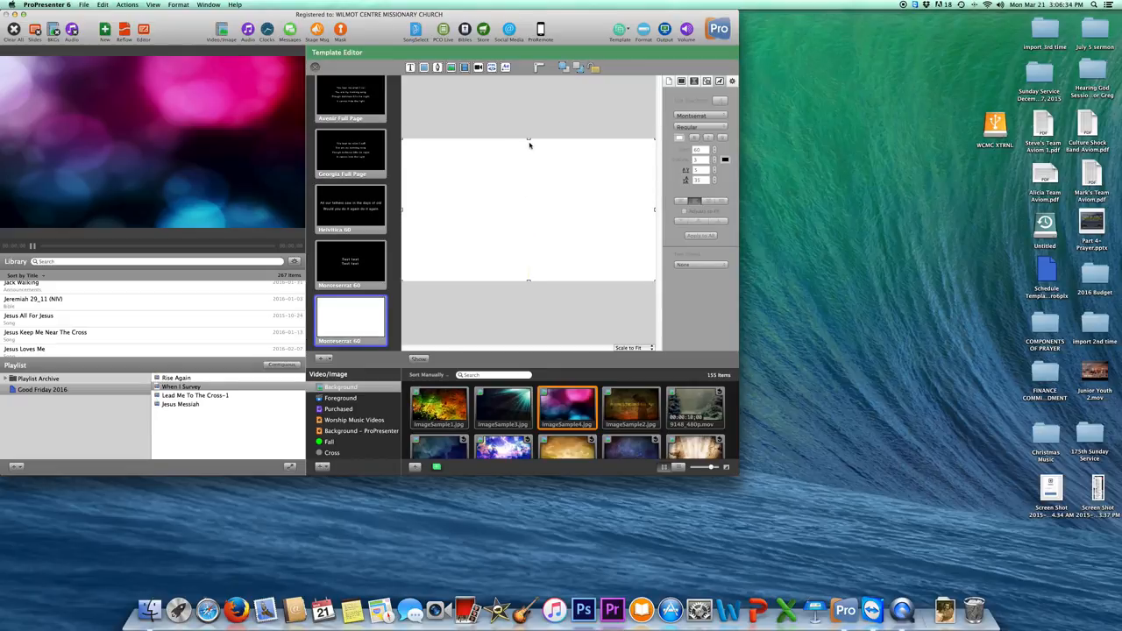
drag(528, 137, 528, 188)
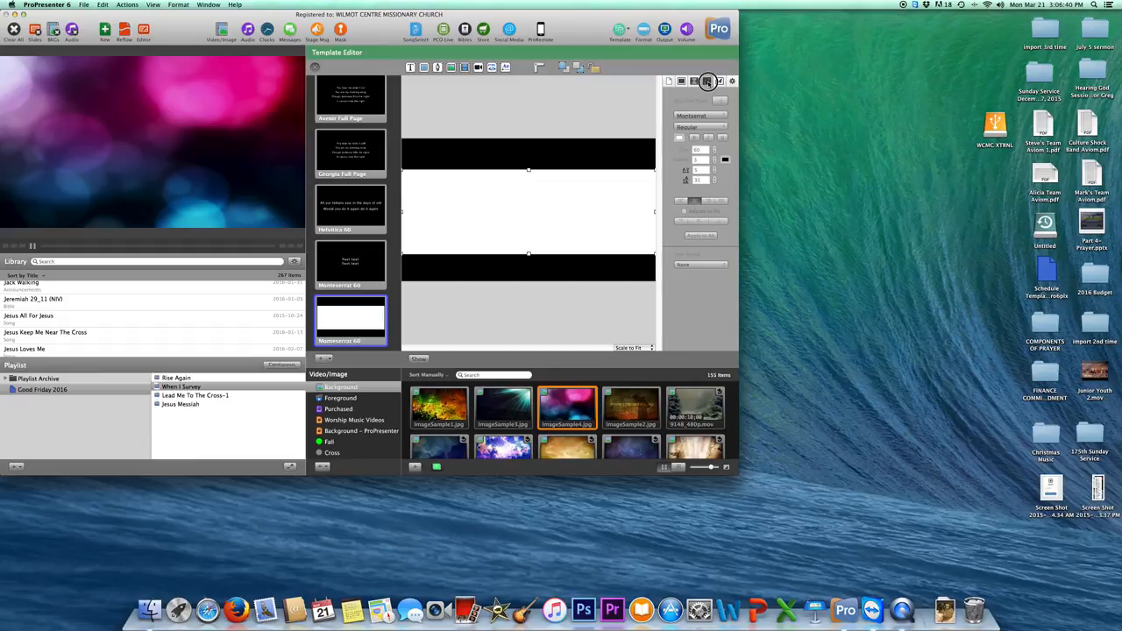
Move the rectangle's layer behind the Test text in the layer list.
click(707, 81)
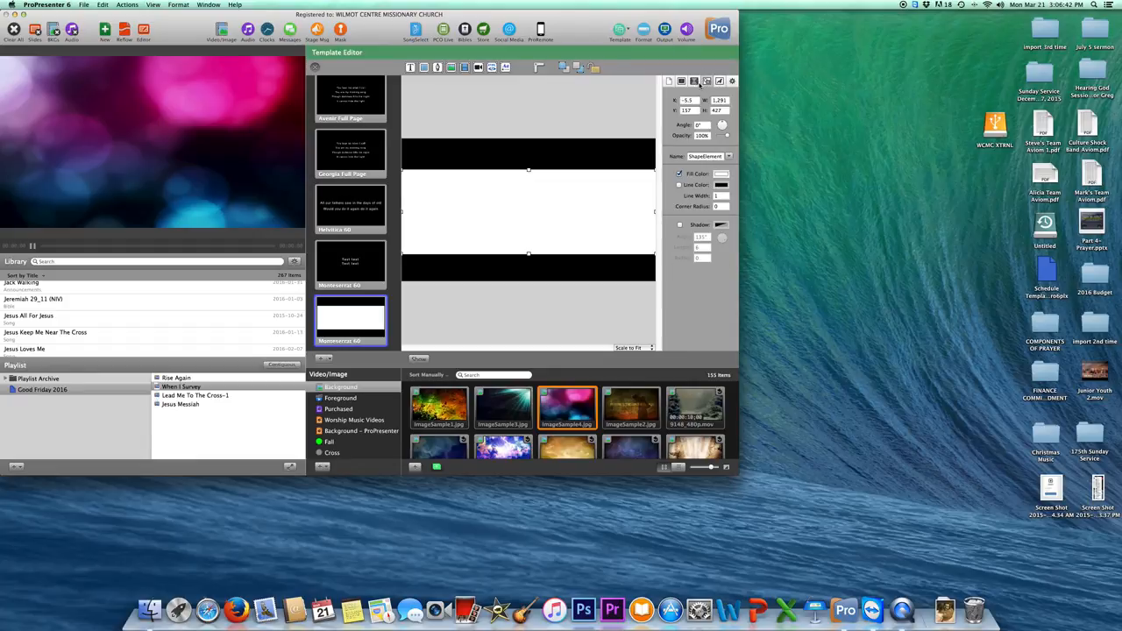
click(681, 82)
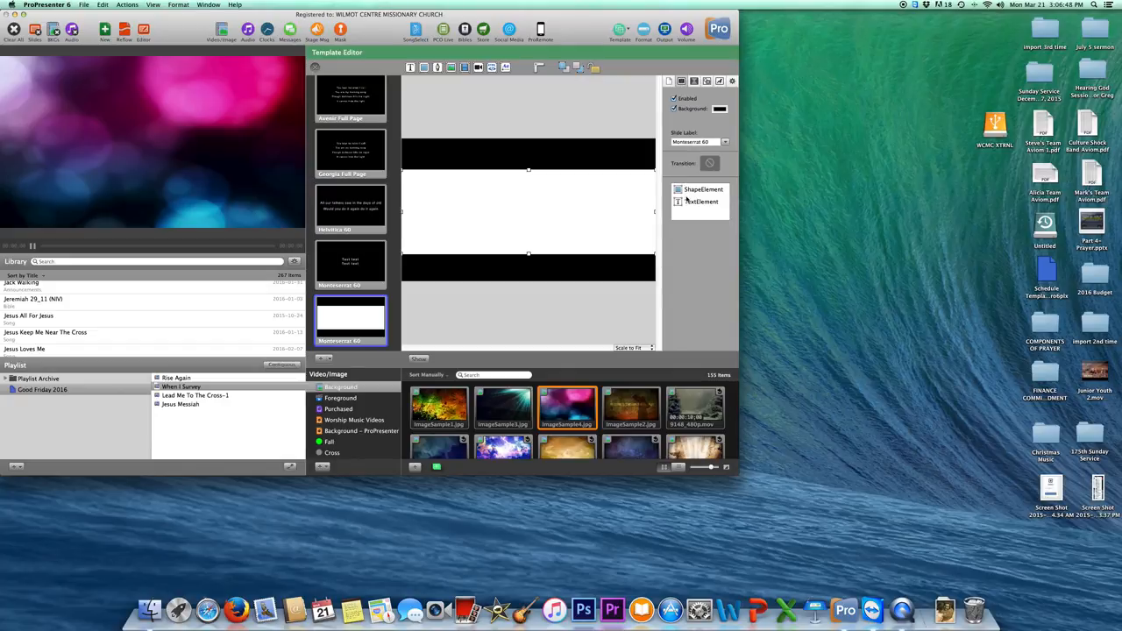
click(691, 193)
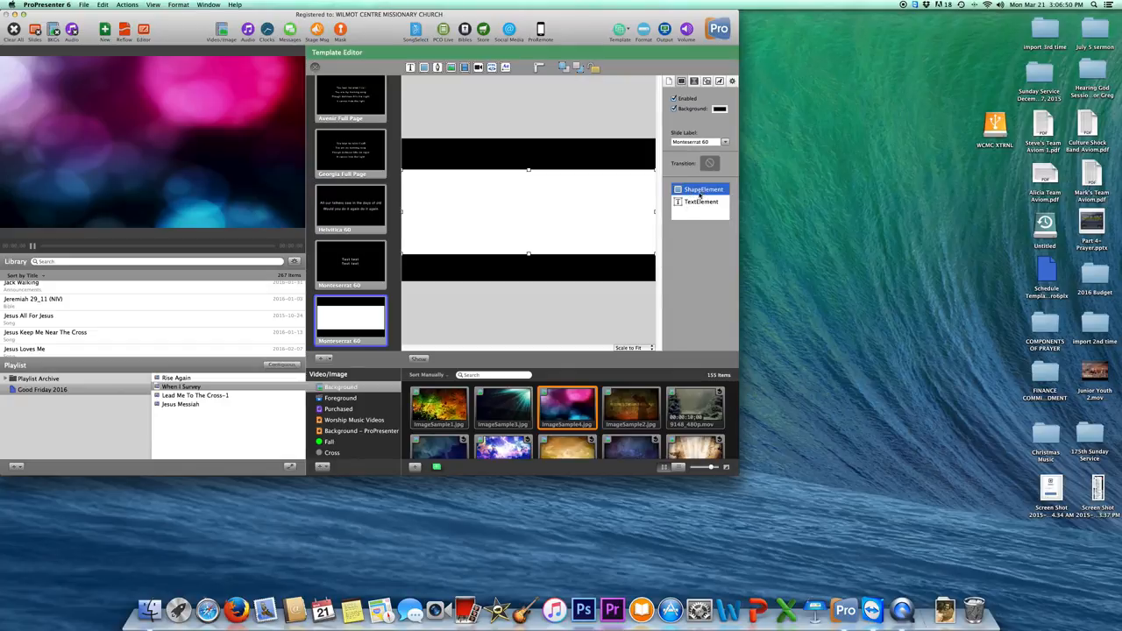
drag(702, 194, 699, 208)
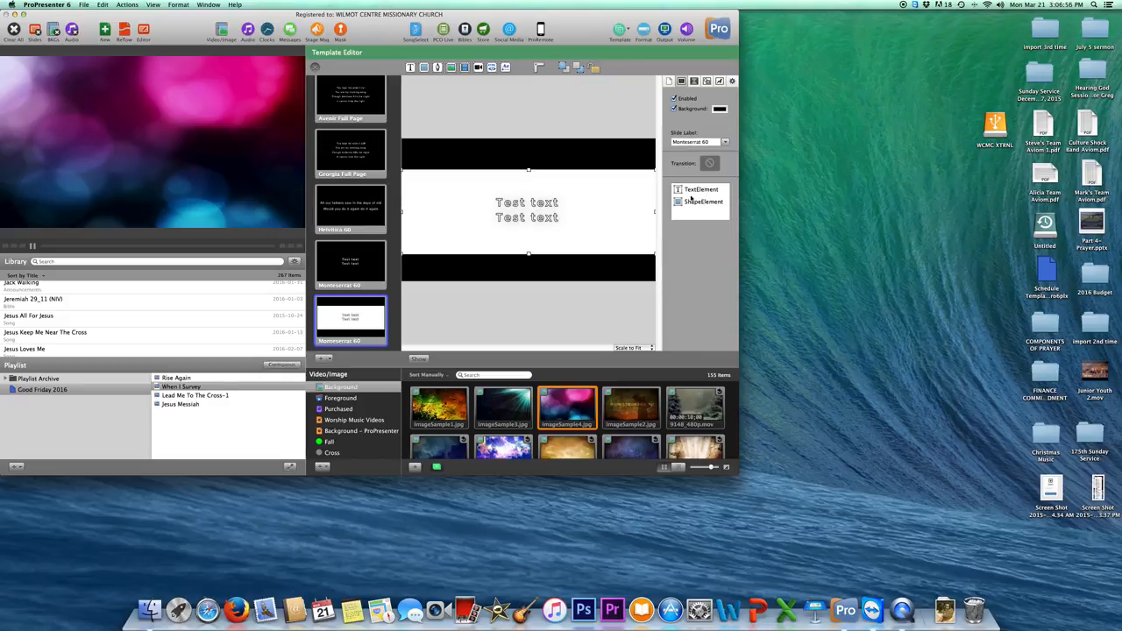
Select the white box shape and show its 1,291 by 427 size and fill settings.
click(611, 218)
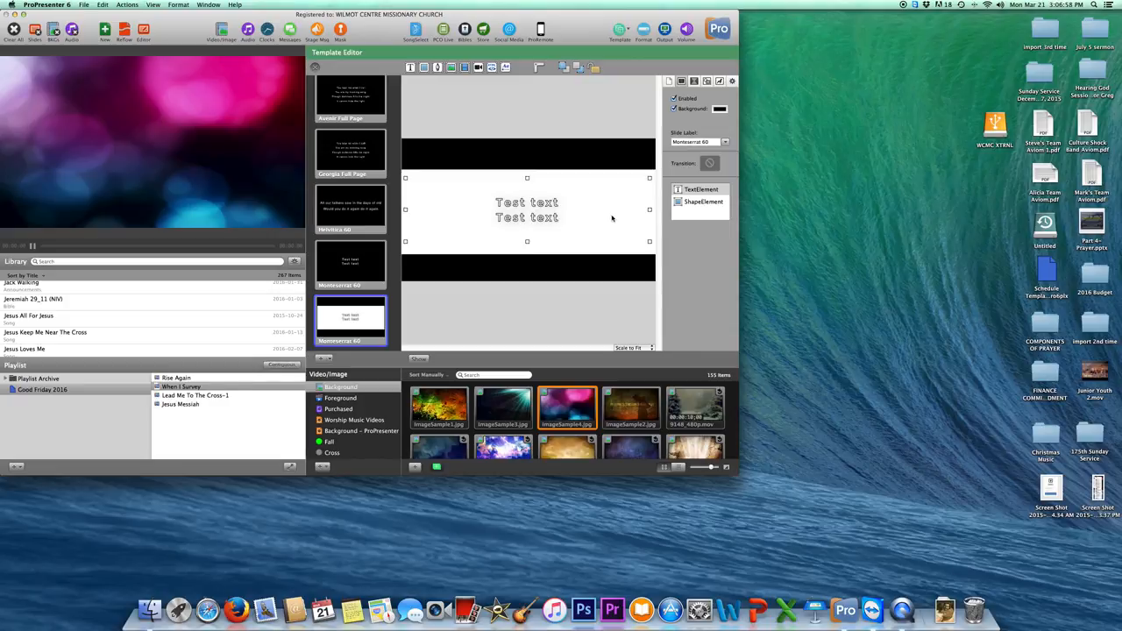
click(628, 256)
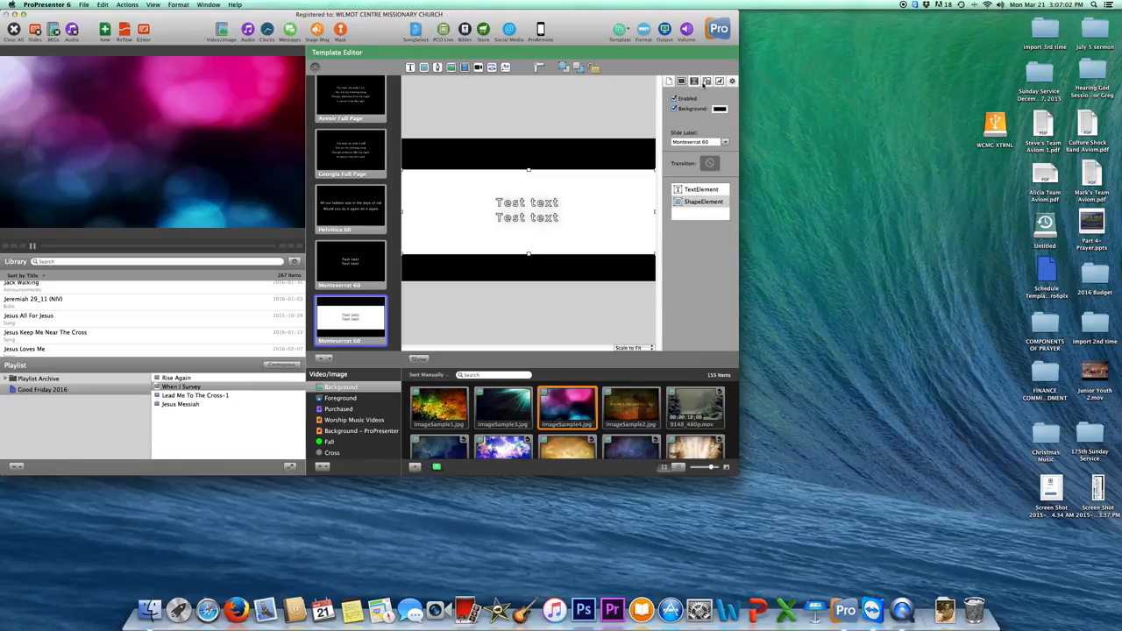
click(707, 82)
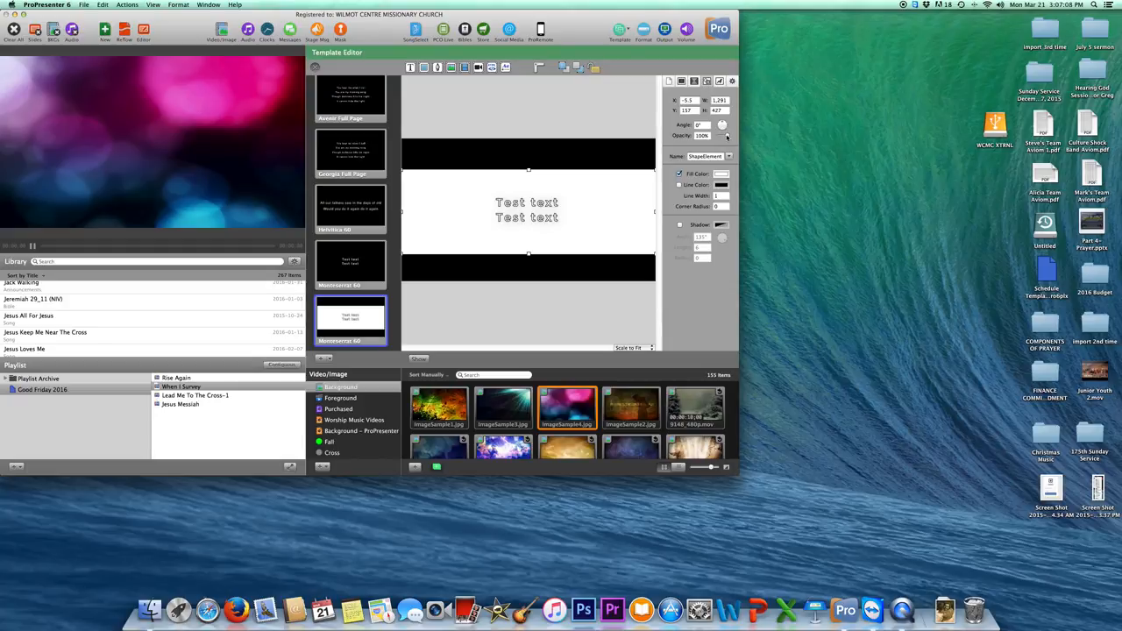
Give the box shape a black fill at 28% opacity.
drag(726, 136, 721, 137)
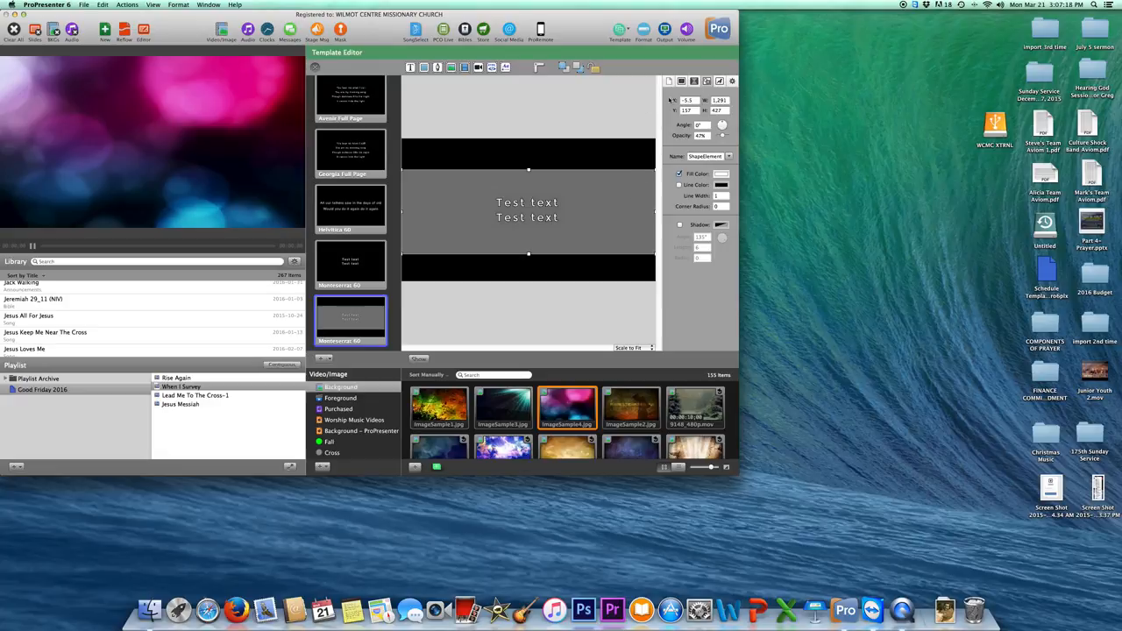
click(618, 231)
click(618, 244)
click(720, 175)
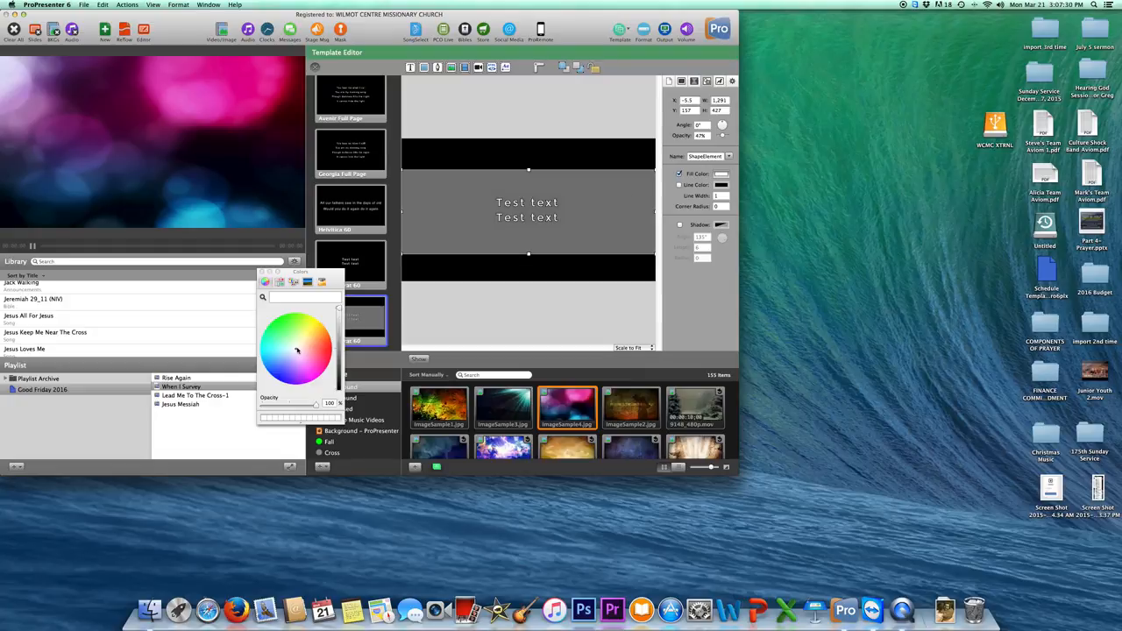
drag(298, 350, 337, 348)
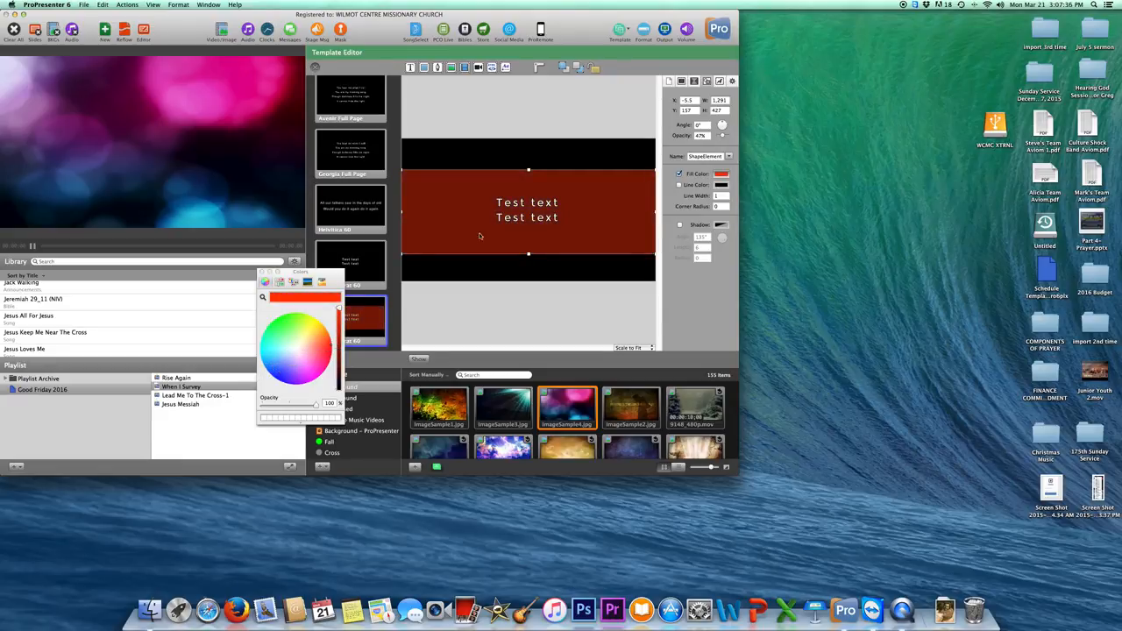
drag(723, 136, 721, 138)
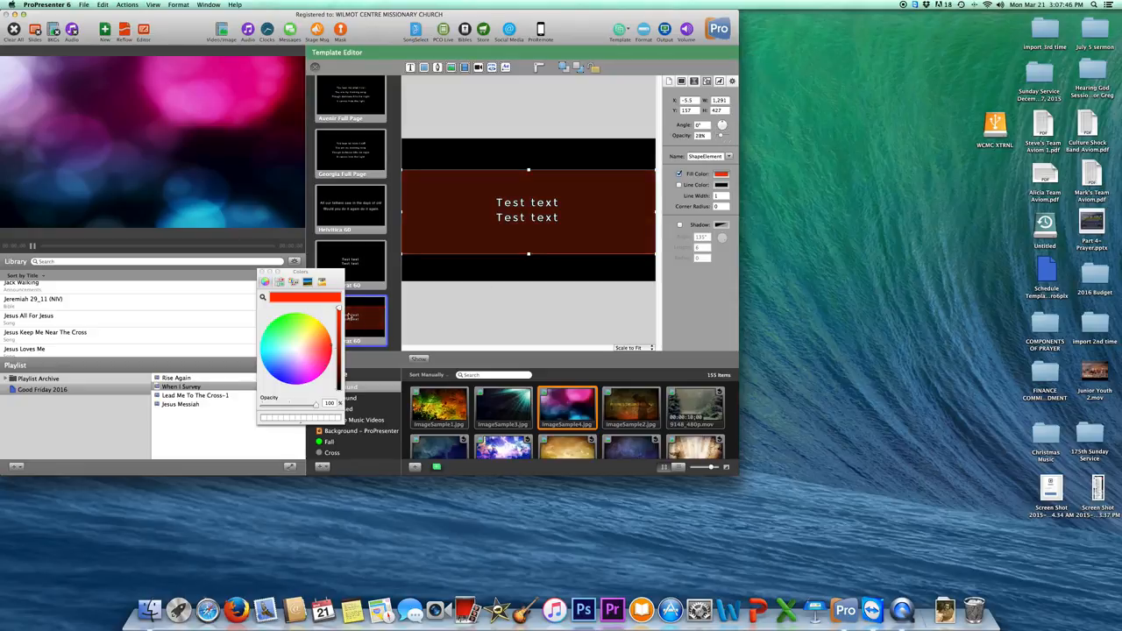
drag(340, 309, 337, 392)
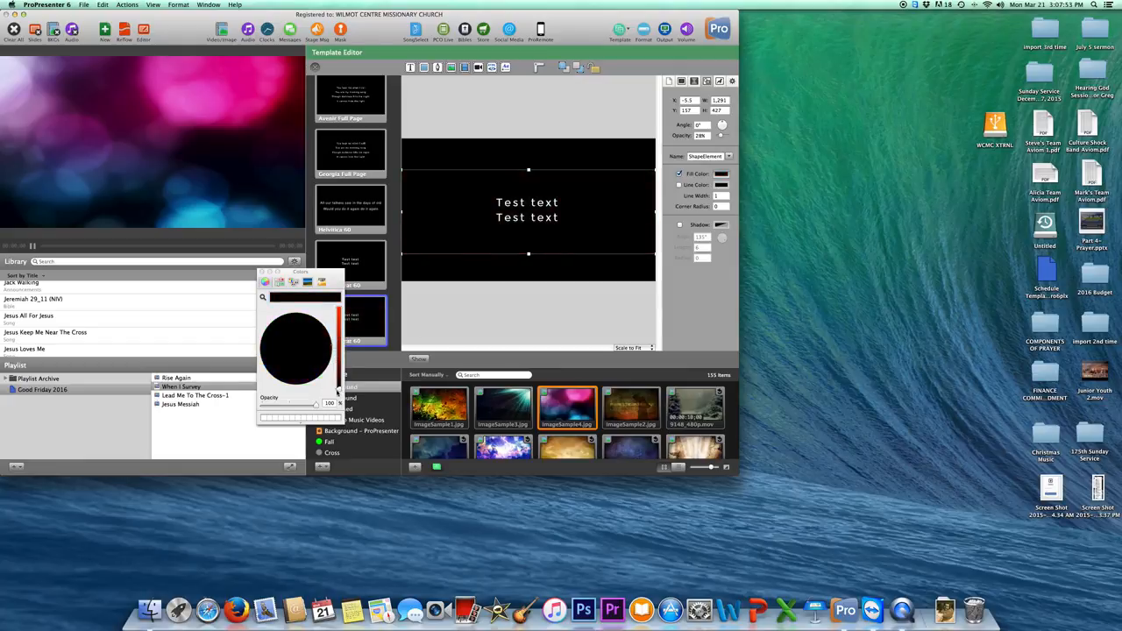
click(262, 274)
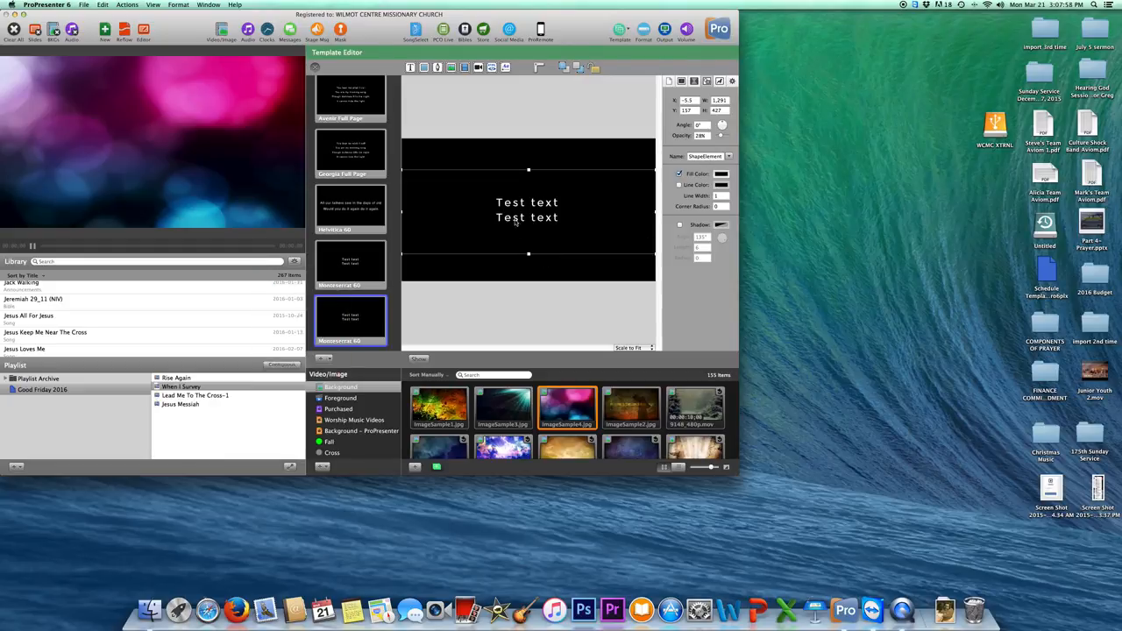
Label the duplicate template 'Monteserrat Black box' without saving the label, then close the editor.
click(458, 325)
right_click(347, 338)
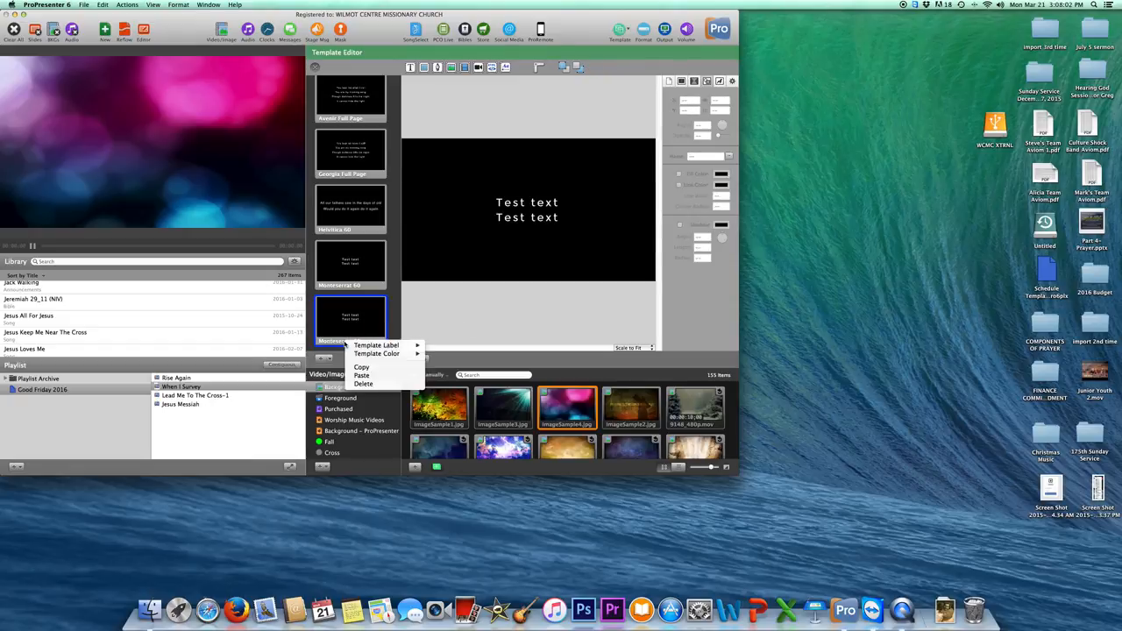
mouse_move(386, 347)
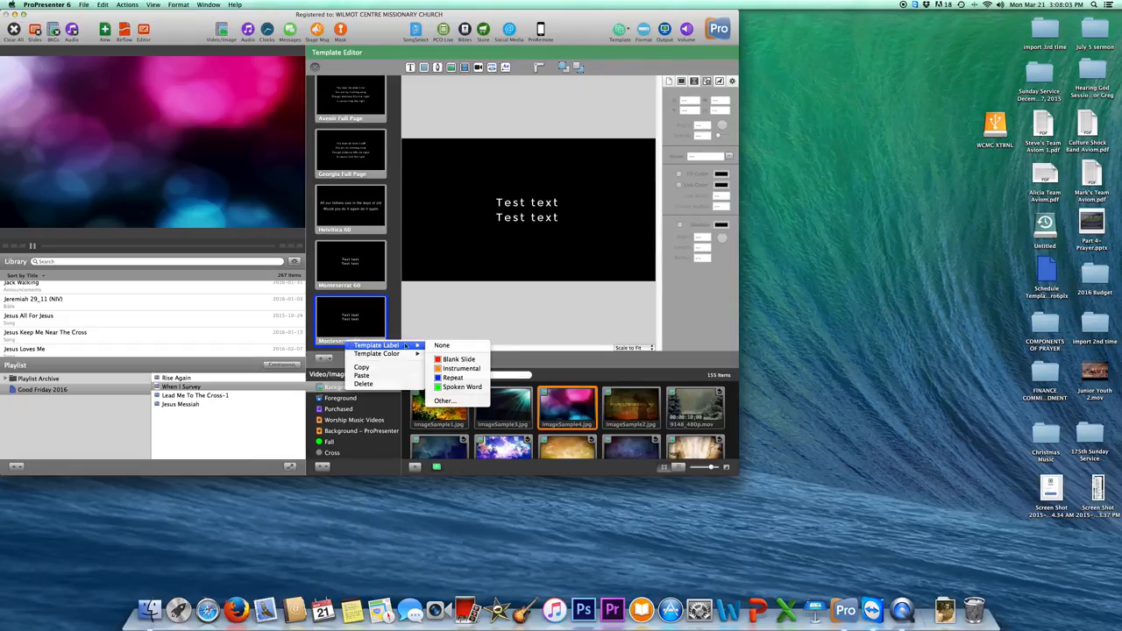
click(445, 401)
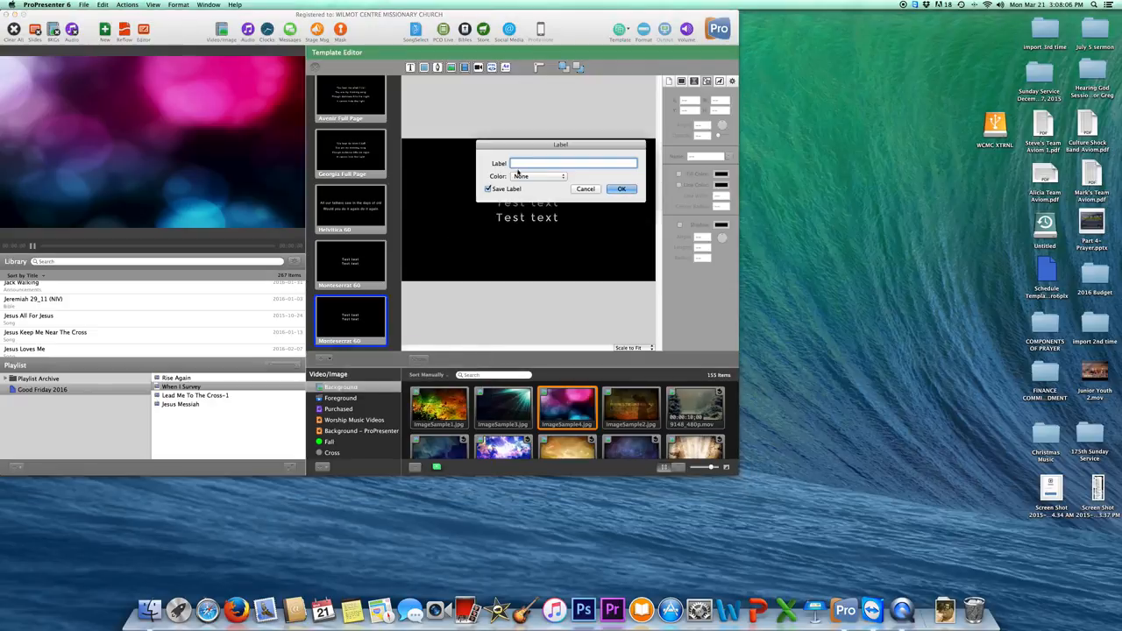
text(Monteserrat Black box)
click(488, 190)
click(622, 188)
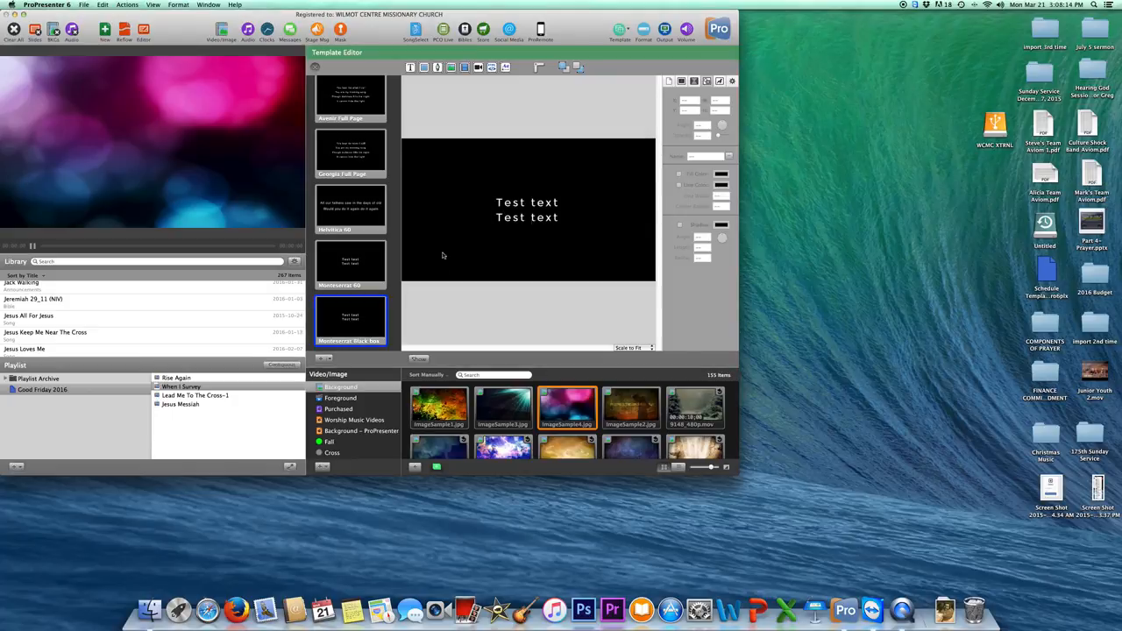
click(314, 66)
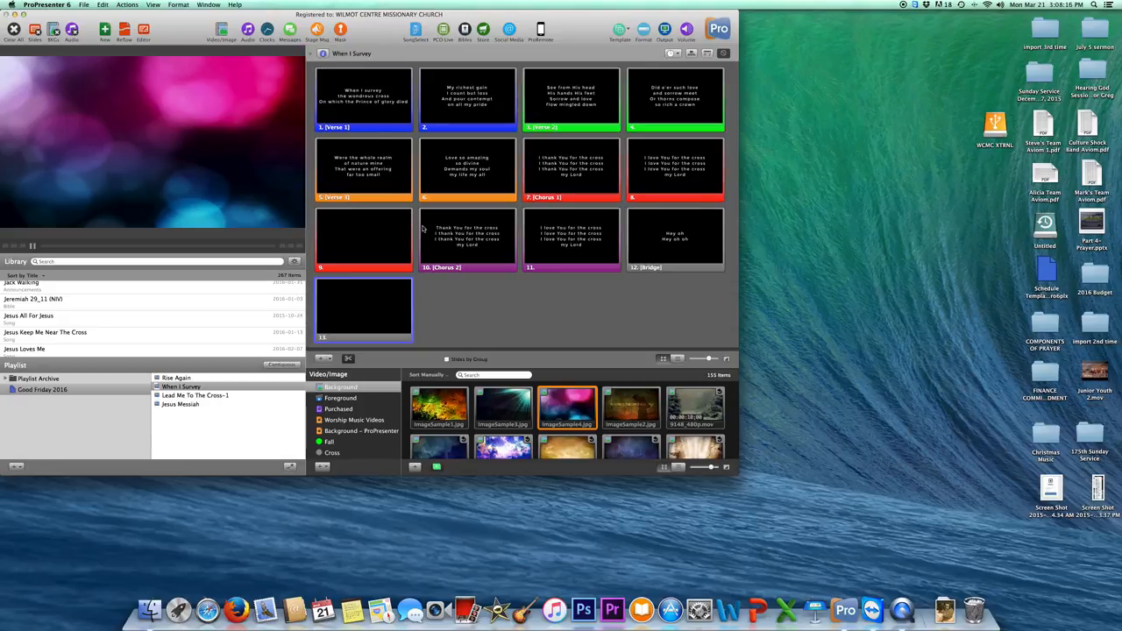
Set the black-and-white eagle clip as the background and show the Chorus 2 slide.
scroll(551, 431, down, 10)
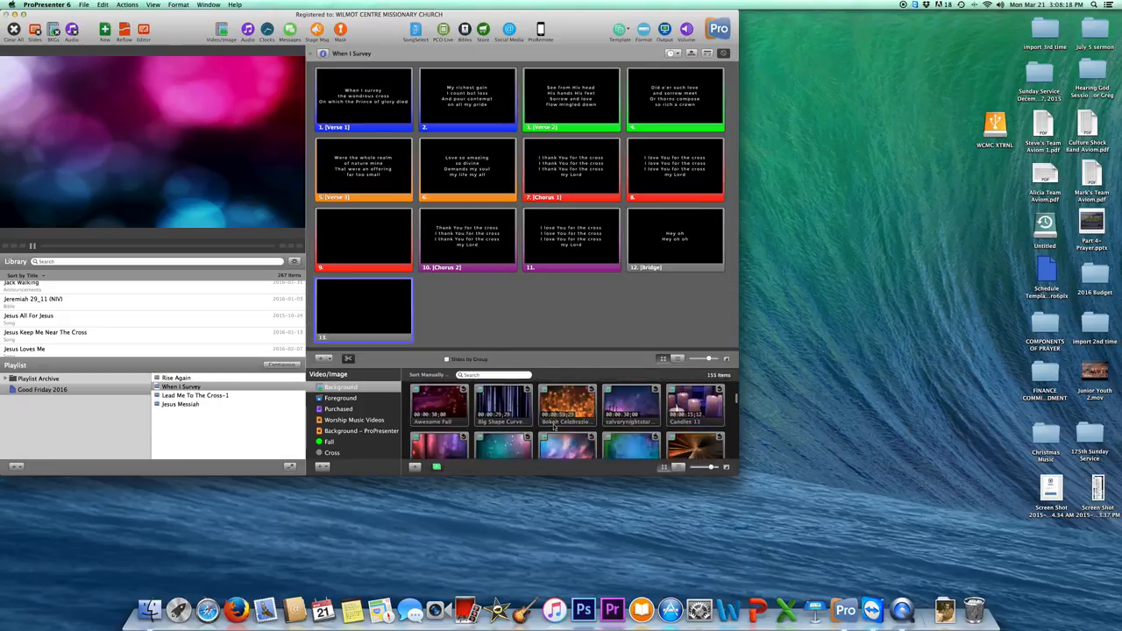
scroll(551, 431, down, 10)
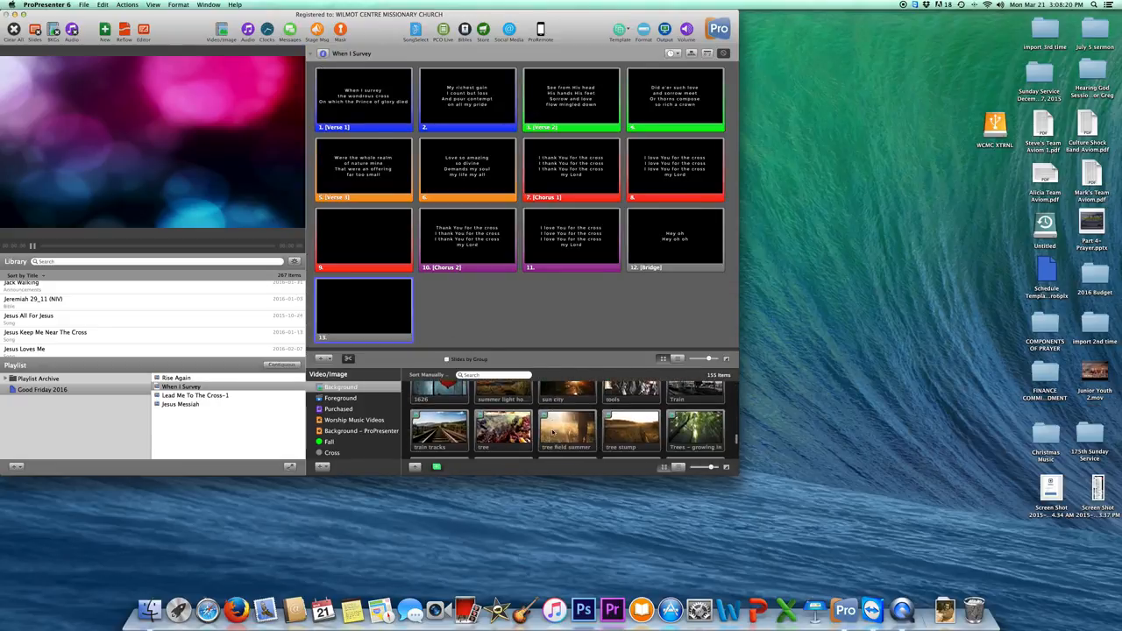
scroll(553, 434, up, 5)
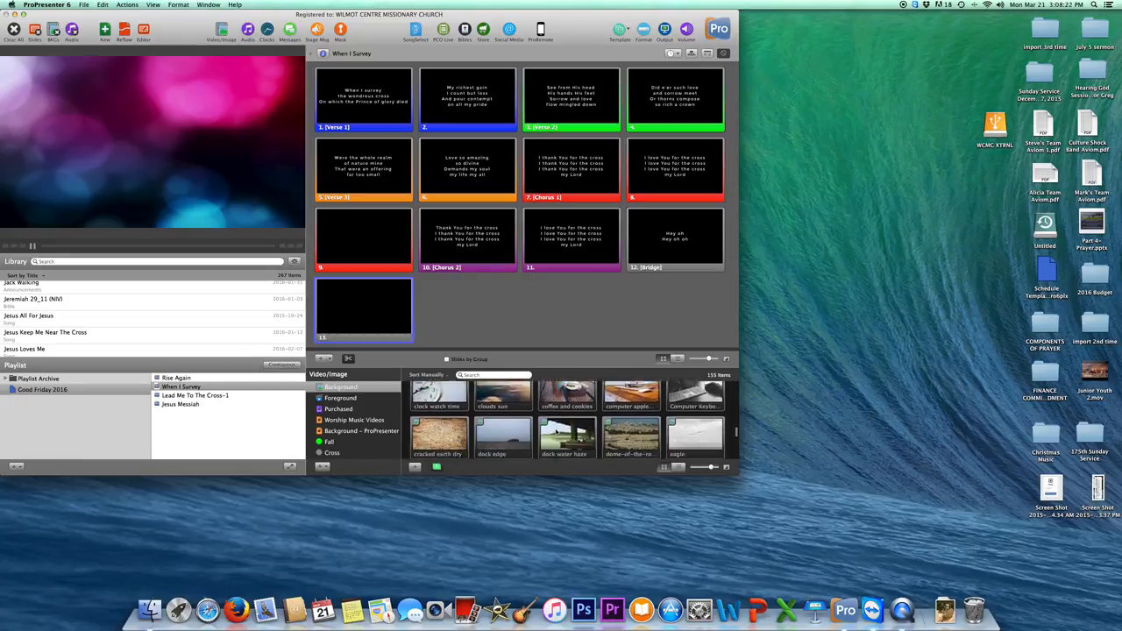
click(697, 425)
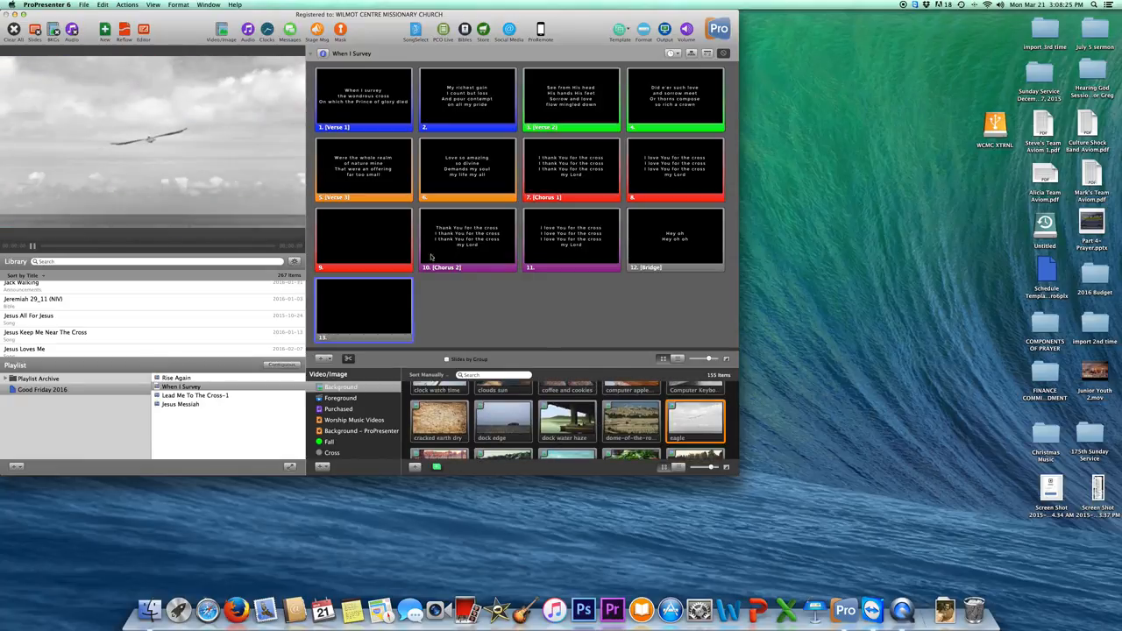
click(452, 247)
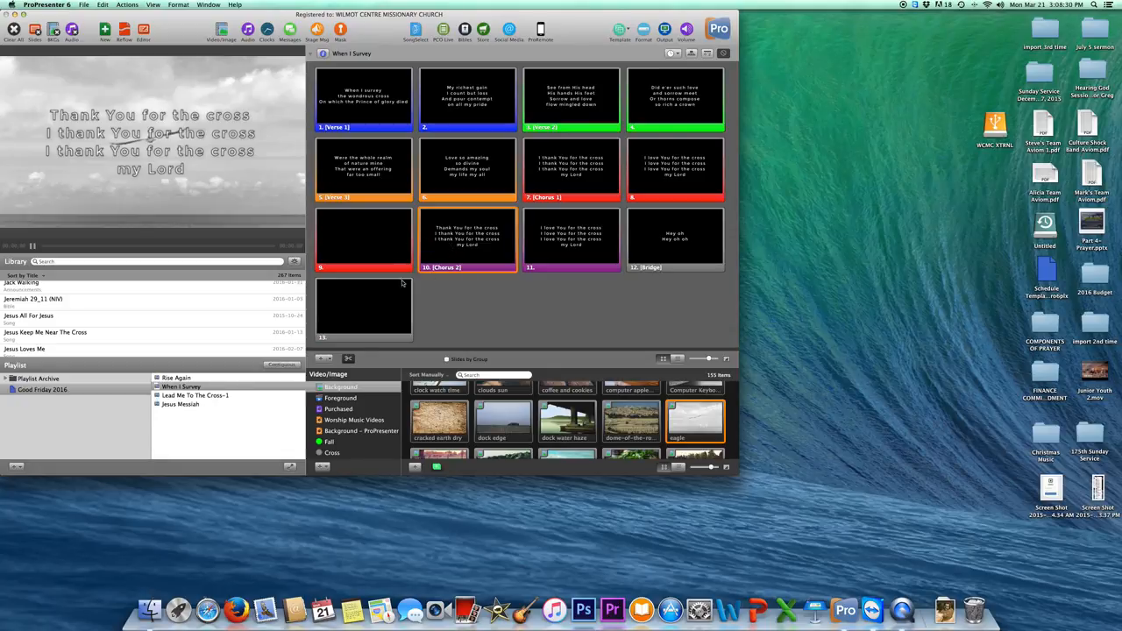
Apply the Monteserrat Black box template to all When I Survey slides and recheck Chorus 2.
key(super+a)
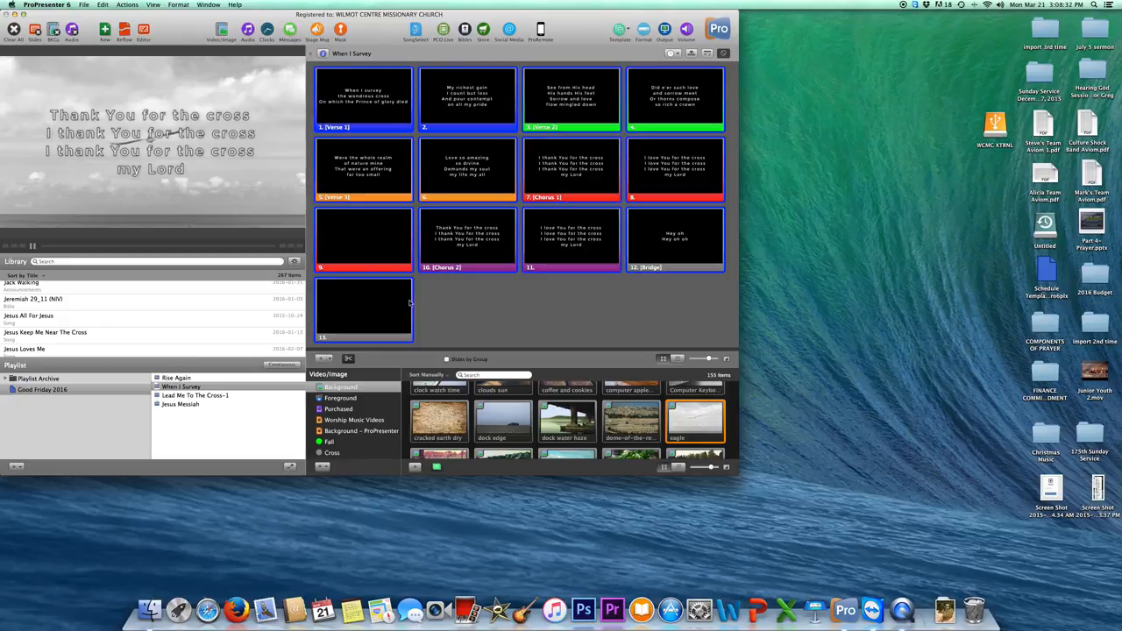
right_click(389, 300)
mouse_move(412, 341)
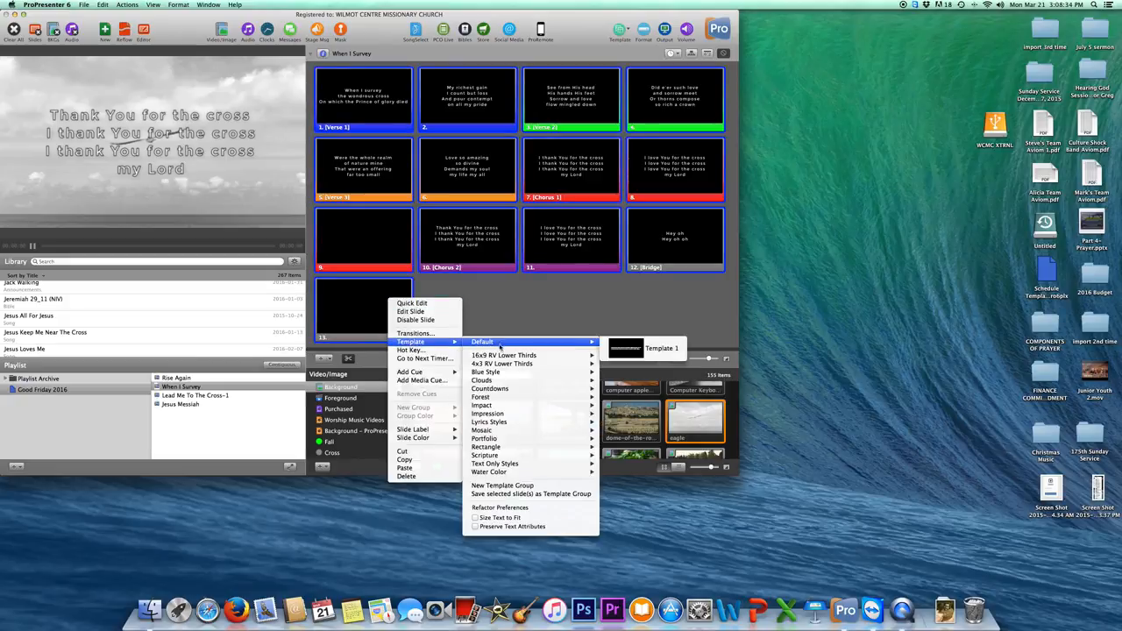
mouse_move(518, 422)
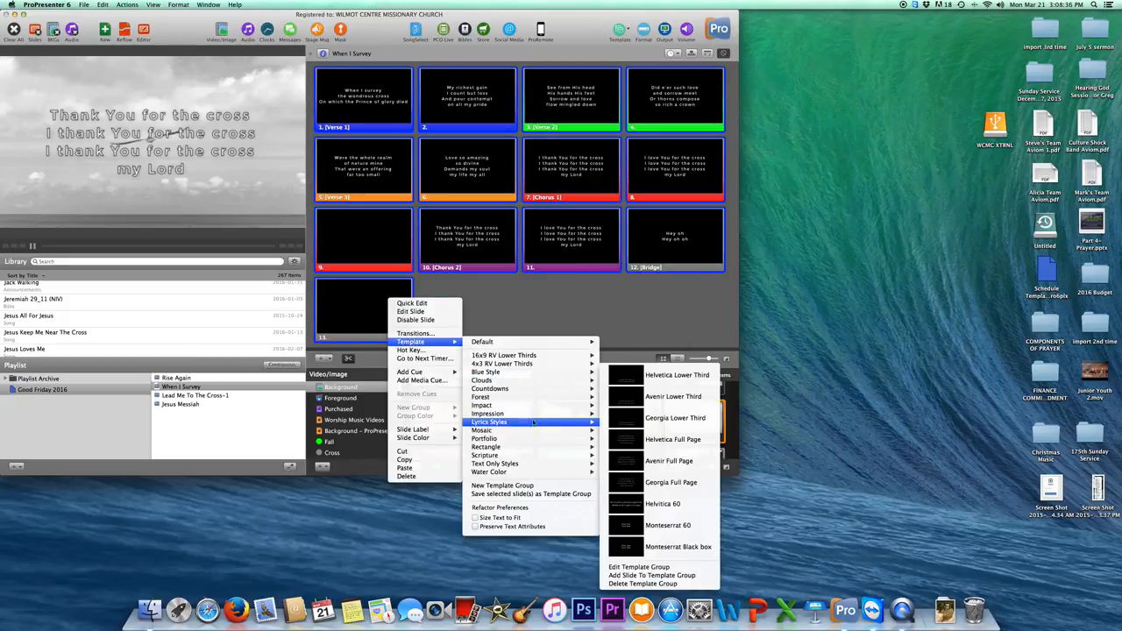
click(655, 545)
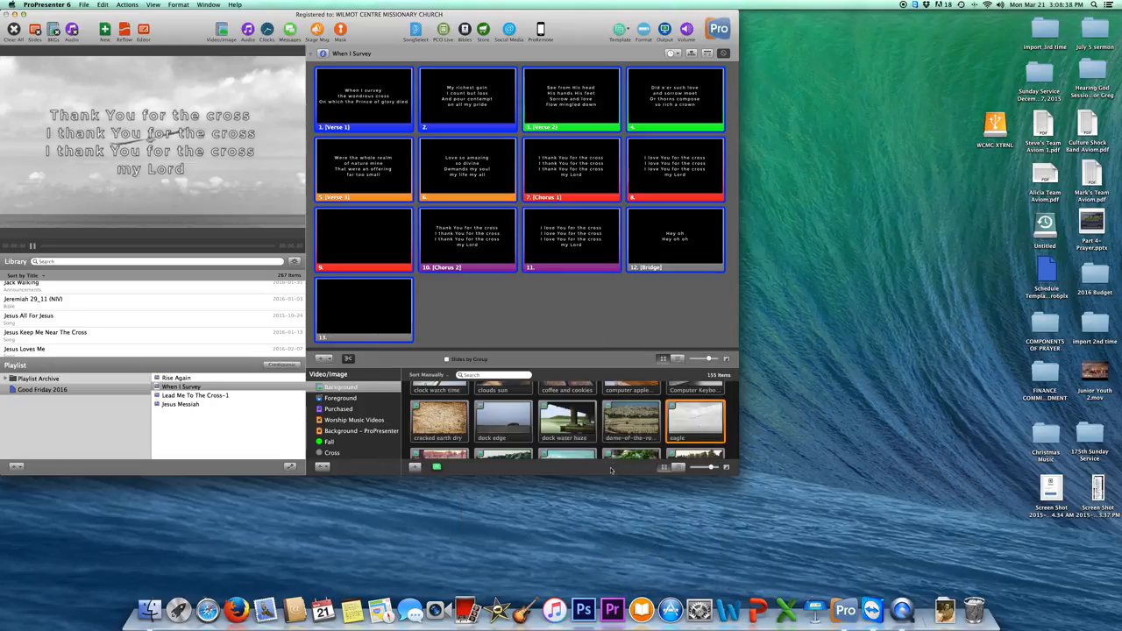
click(369, 308)
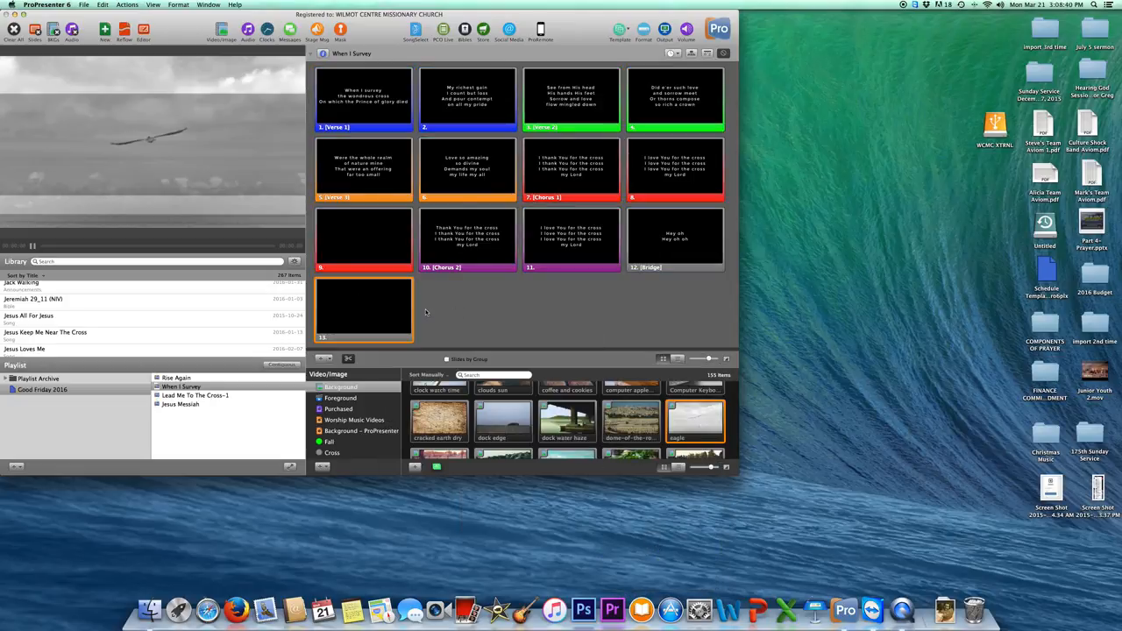
click(451, 243)
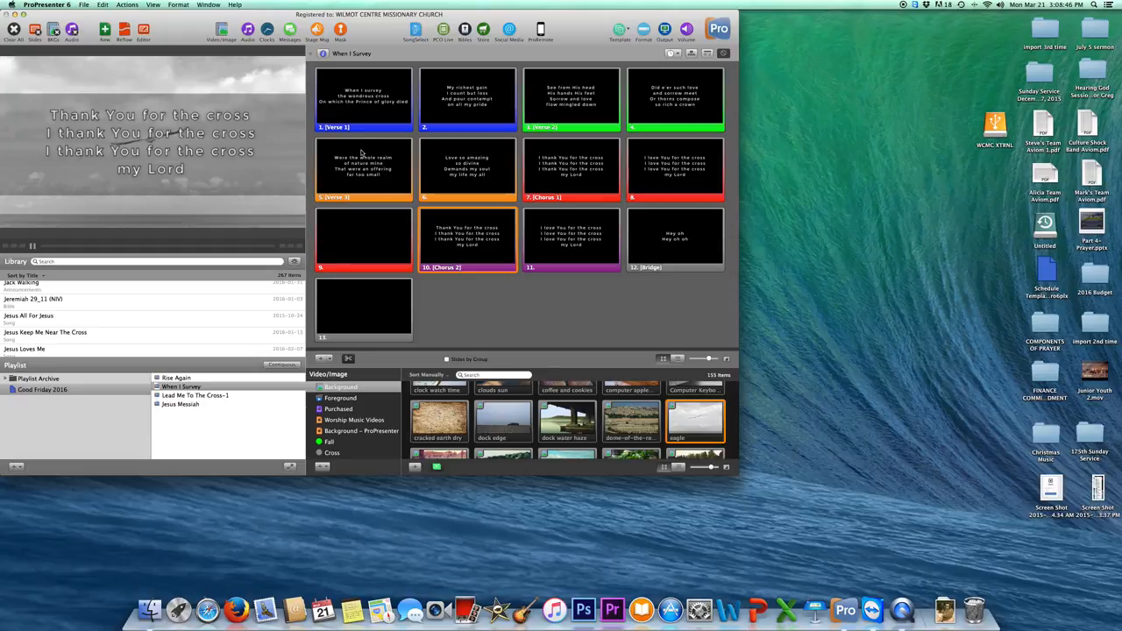
Trigger slides 1 through 5 in turn, from Verse 1 to Verse 3, to check the new style.
click(361, 103)
click(444, 89)
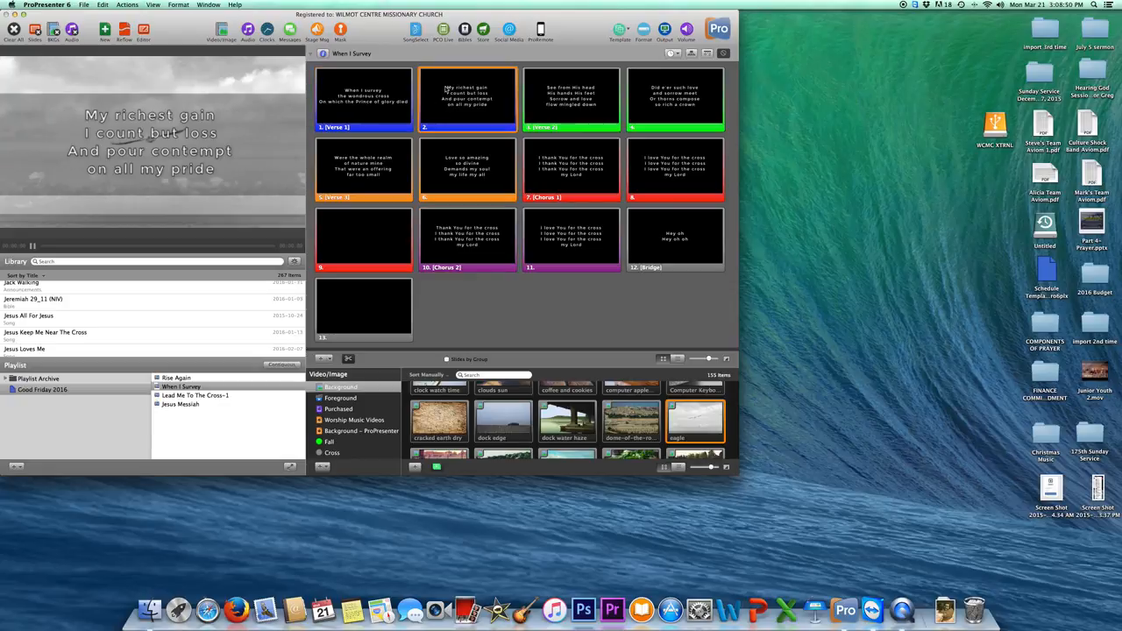
click(555, 105)
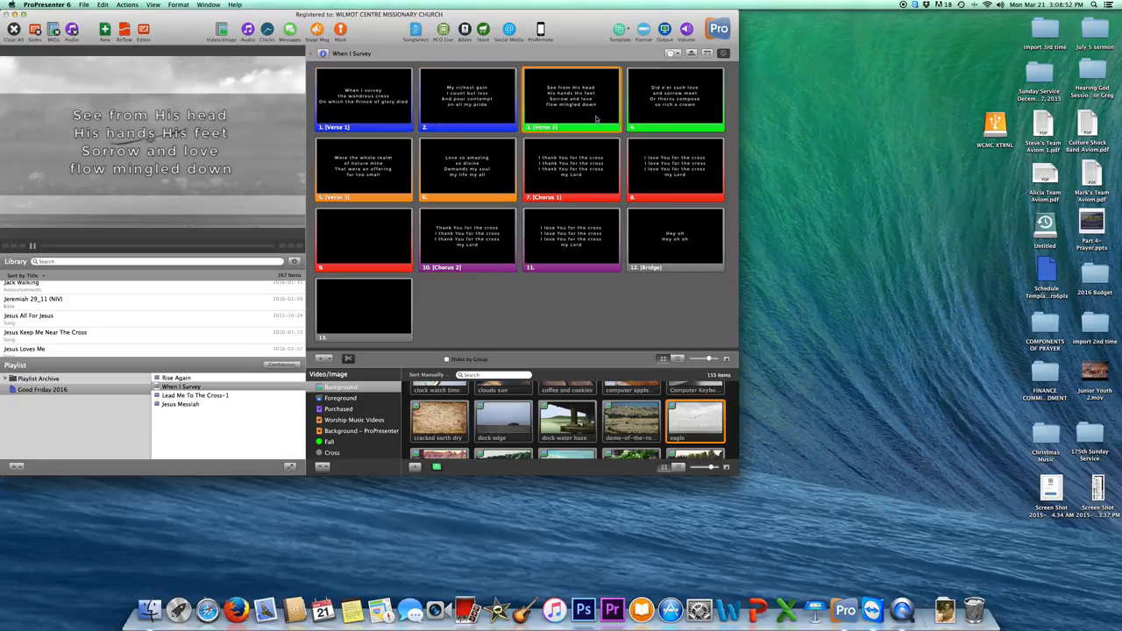
click(658, 117)
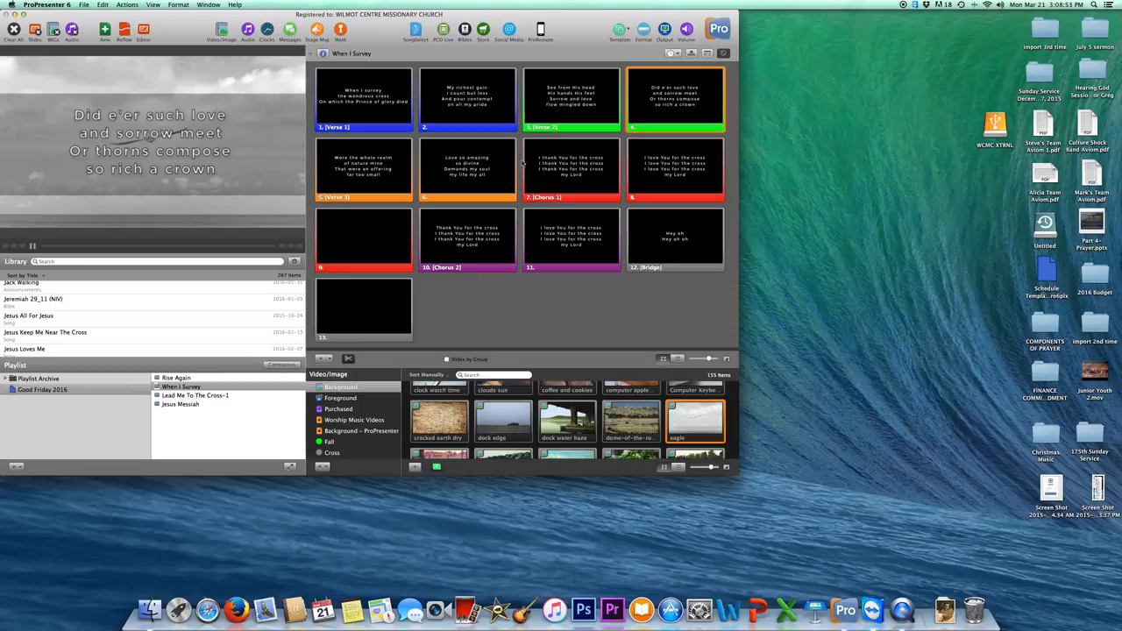
click(392, 172)
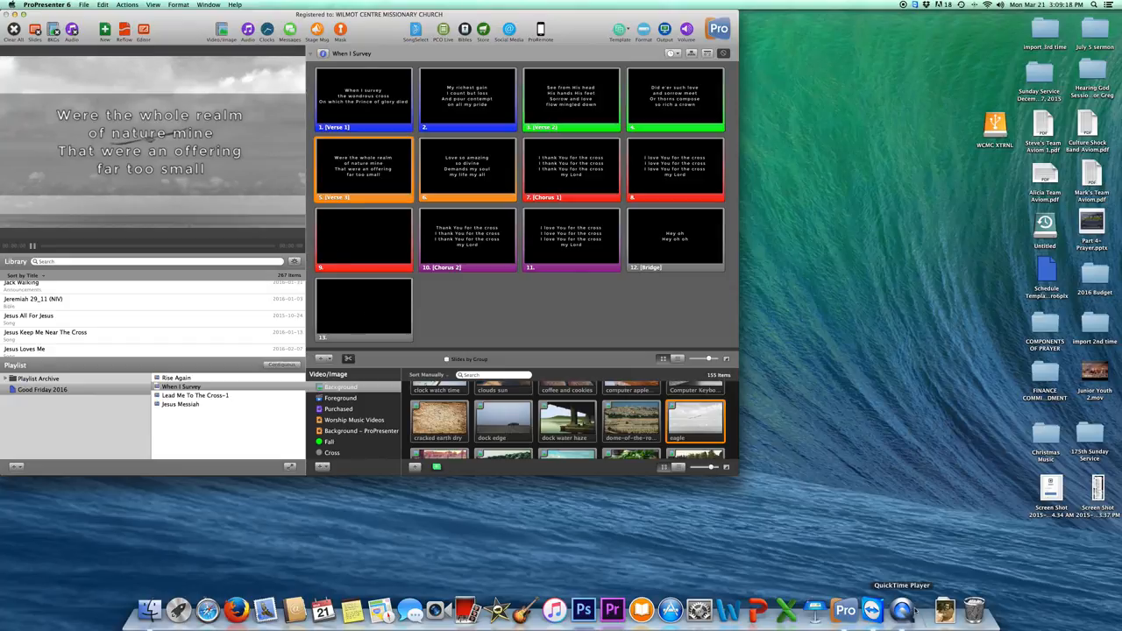
click(872, 610)
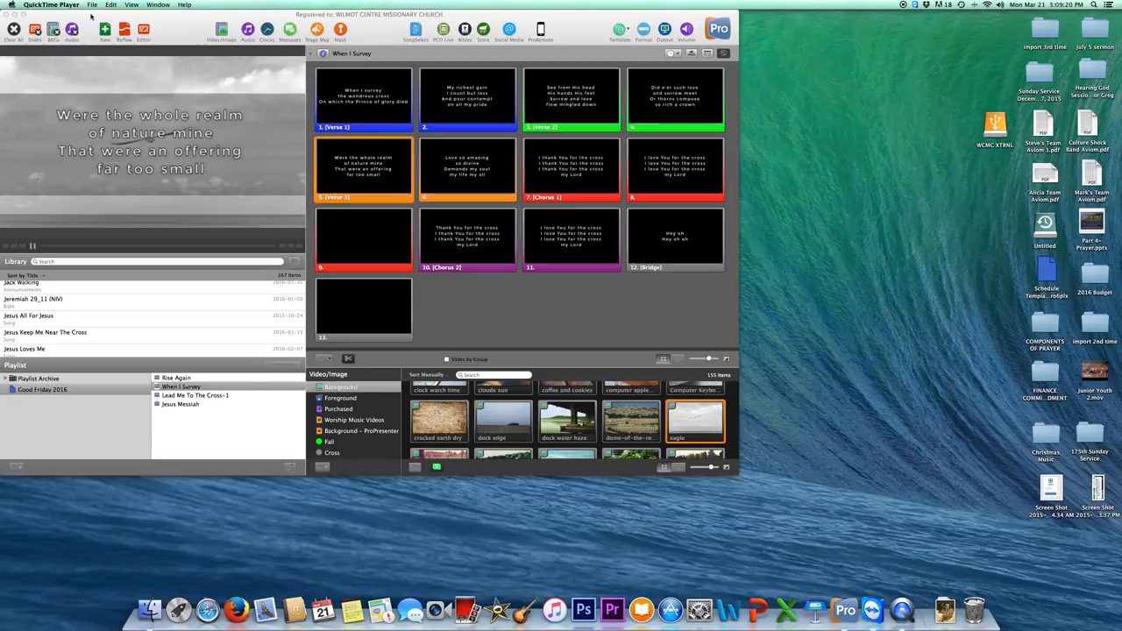
click(41, 4)
mouse_move(92, 5)
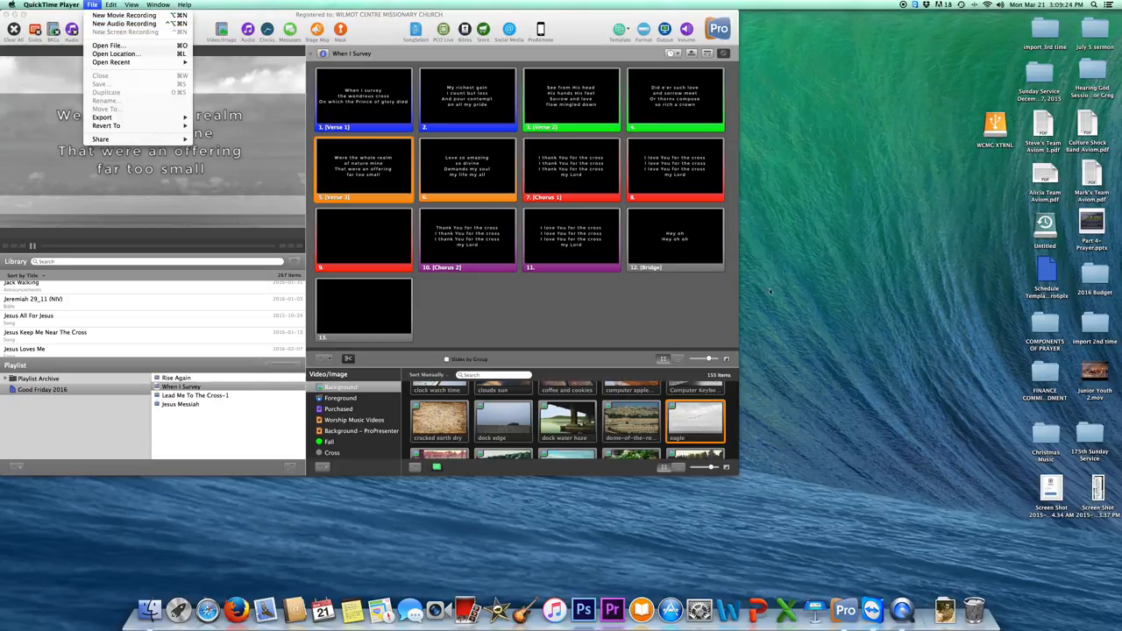
click(852, 310)
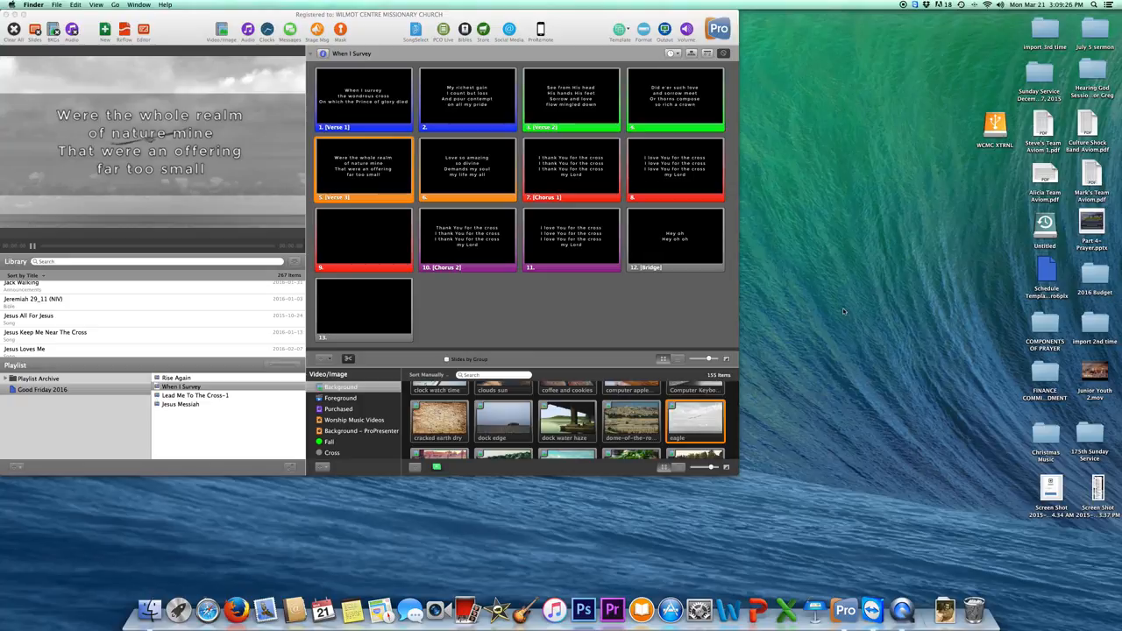